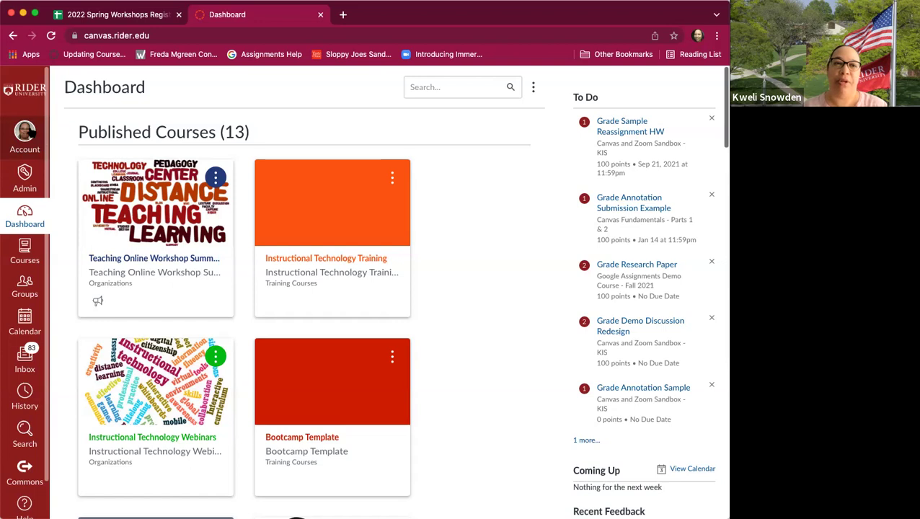
Step: Open the account's user profile page and review its contact, biography and links sections
{"action": "left_click", "coordinate": [29, 135]}
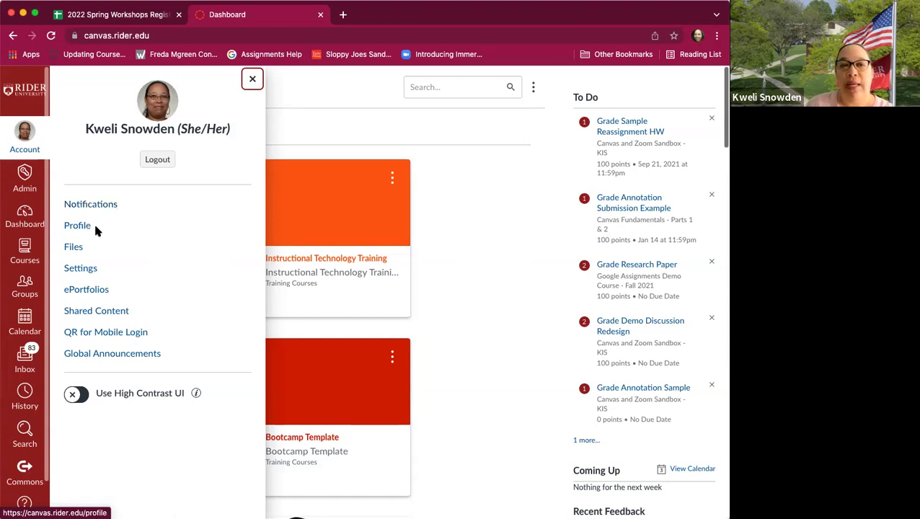
{"action": "left_click", "coordinate": [83, 227]}
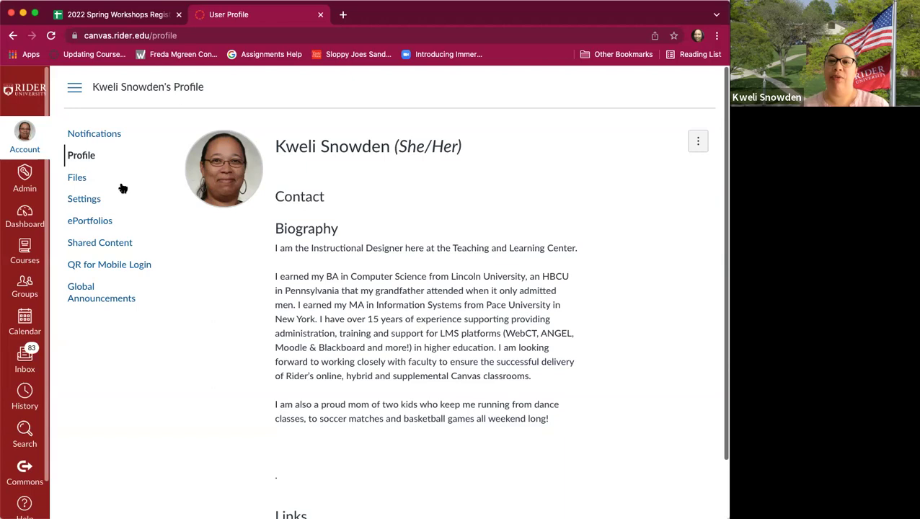
{"action": "scroll", "coordinate": [633, 187], "scroll_direction": "down", "scroll_amount": 2}
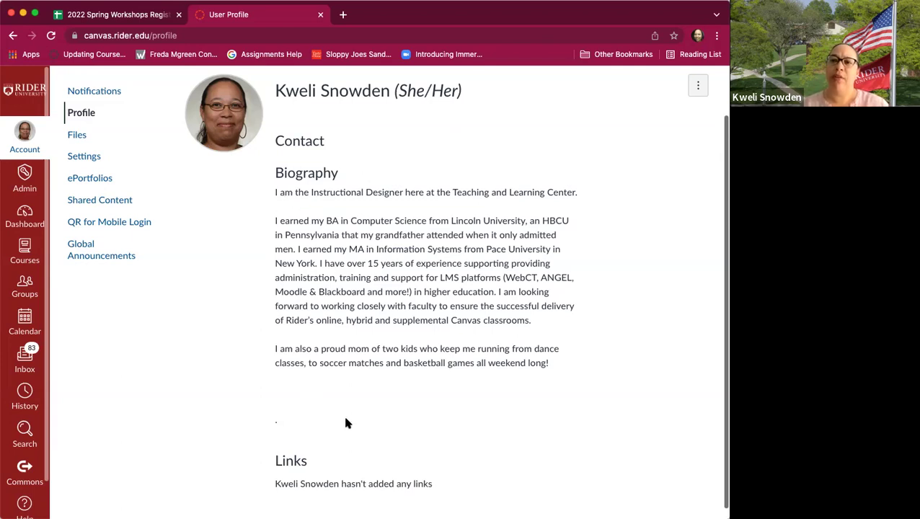
{"action": "scroll", "coordinate": [349, 421], "scroll_direction": "down", "scroll_amount": 1}
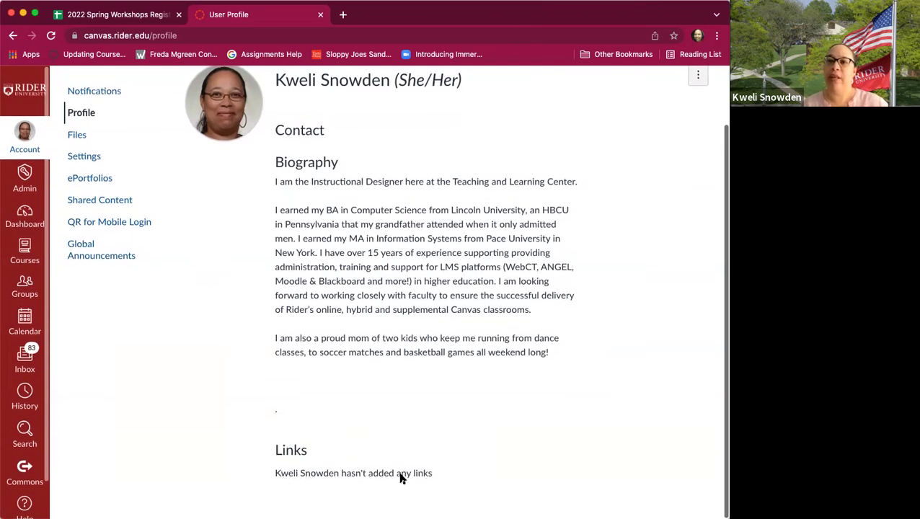
{"action": "scroll", "coordinate": [402, 429], "scroll_direction": "up", "scroll_amount": 2}
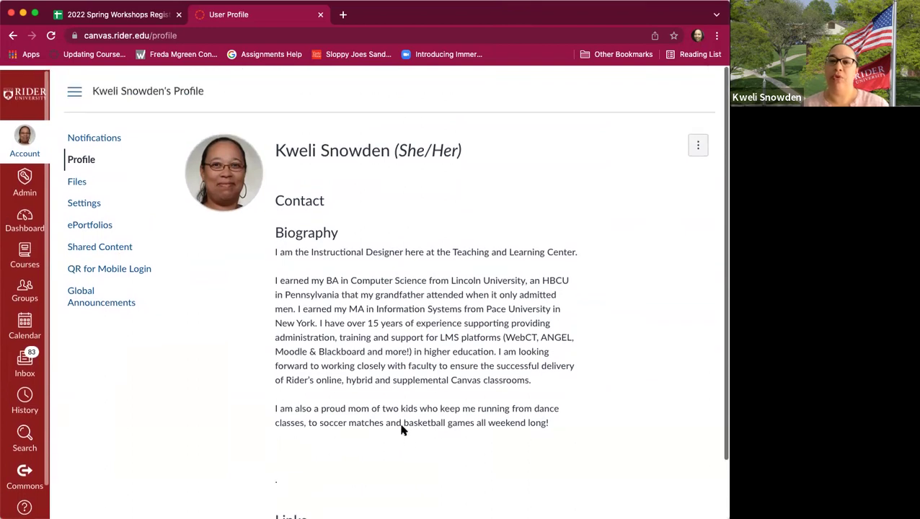
Step: Open the profile for editing, review the contact, biography and links fields, and save the profile
{"action": "left_click", "coordinate": [698, 143]}
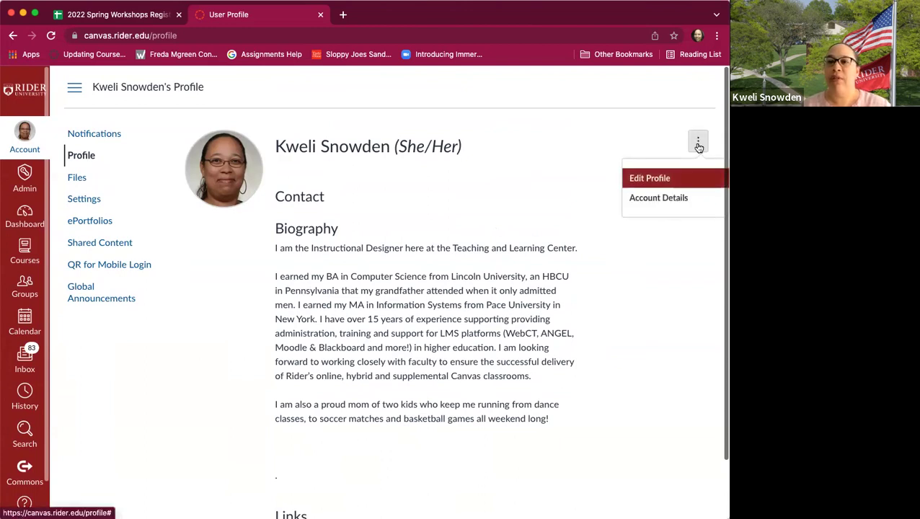
{"action": "left_click", "coordinate": [653, 179]}
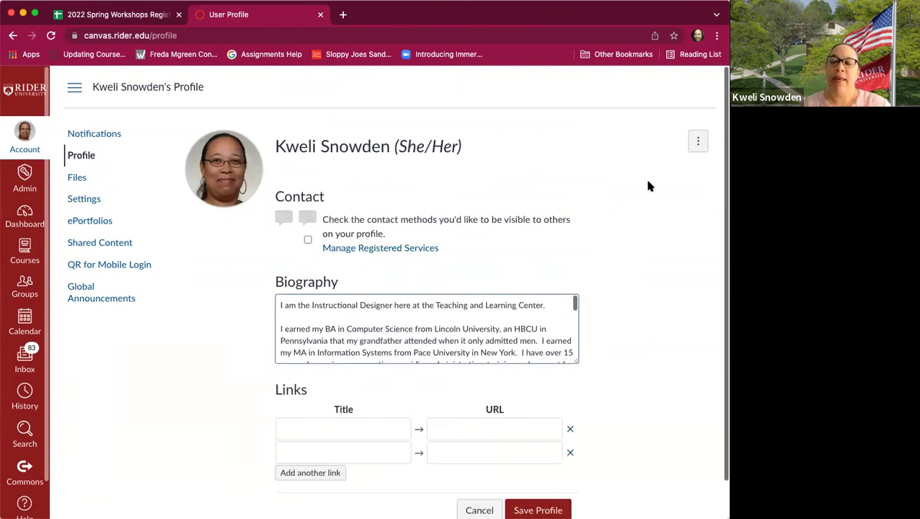
{"action": "scroll", "coordinate": [635, 187], "scroll_direction": "down", "scroll_amount": 1}
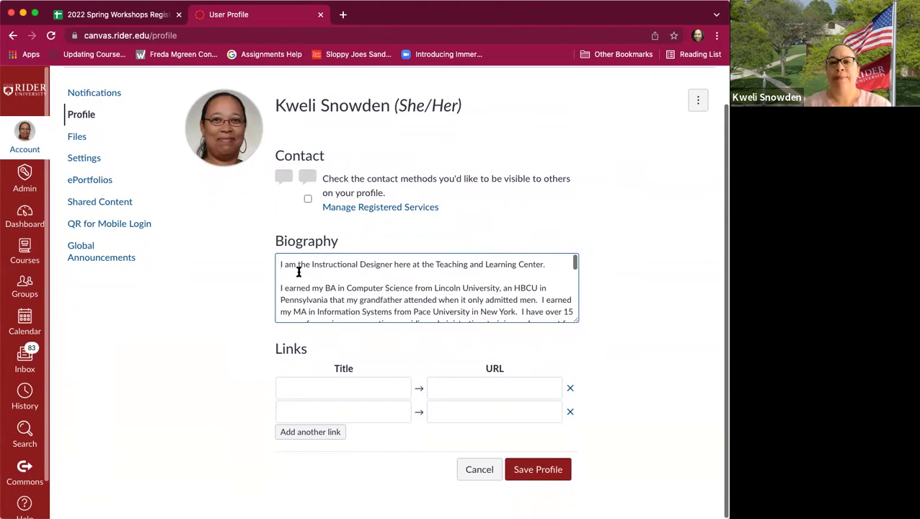
{"action": "left_click", "coordinate": [543, 470]}
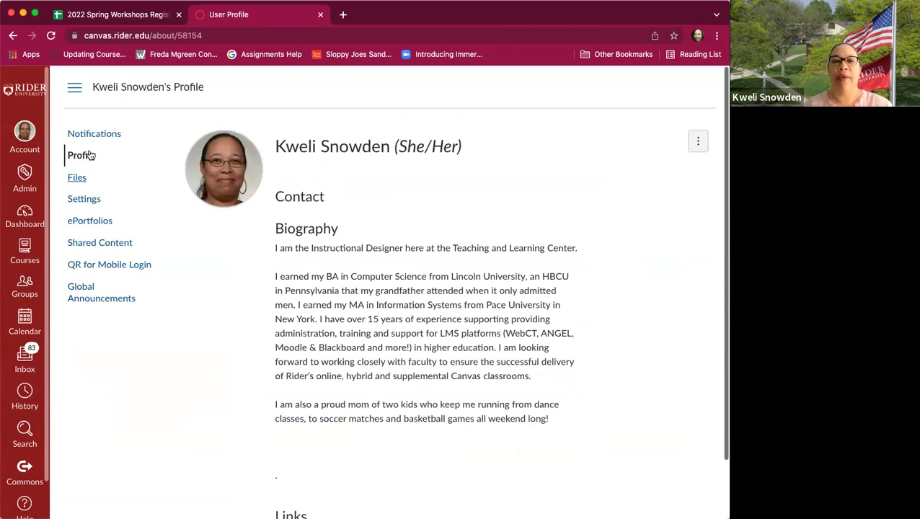
Step: Open the account settings and review the personal details, login methods, web services and approved integrations
{"action": "left_click", "coordinate": [85, 203]}
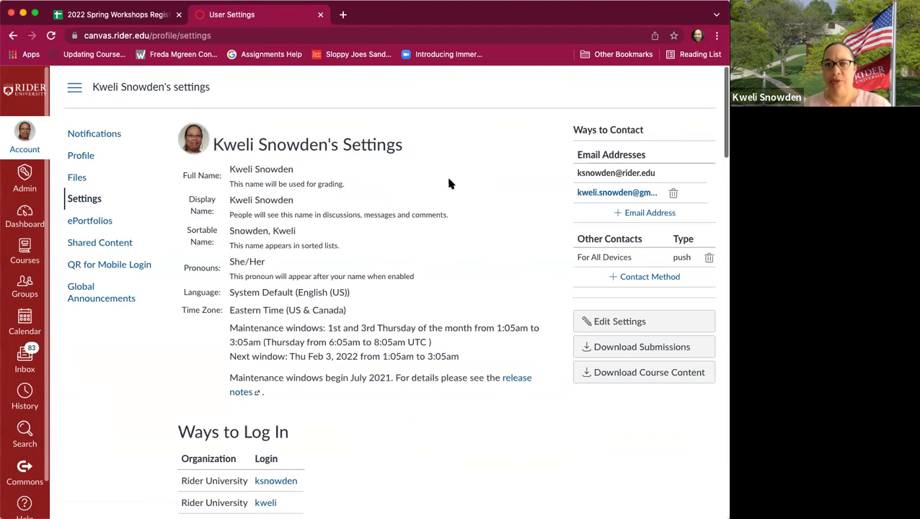
{"action": "scroll", "coordinate": [476, 186], "scroll_direction": "down", "scroll_amount": 1}
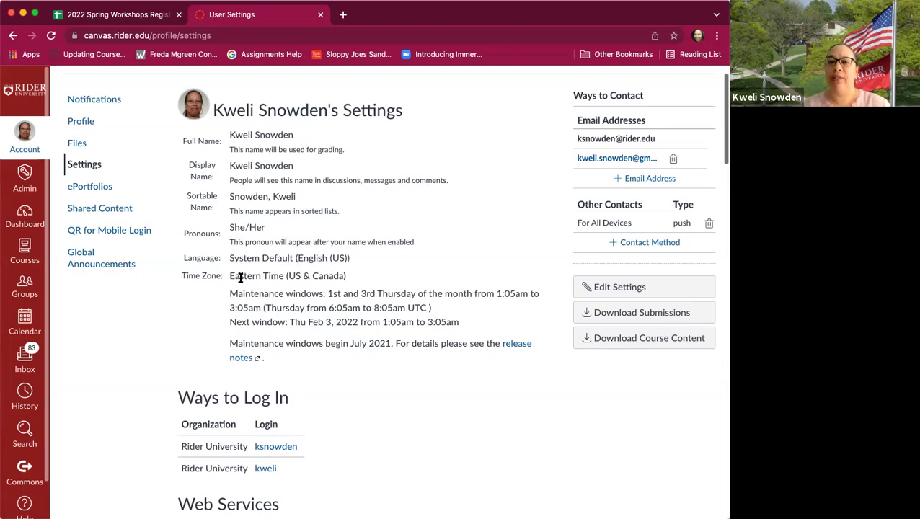
{"action": "scroll", "coordinate": [242, 278], "scroll_direction": "down", "scroll_amount": 3}
{"action": "scroll", "coordinate": [242, 279], "scroll_direction": "down", "scroll_amount": 9}
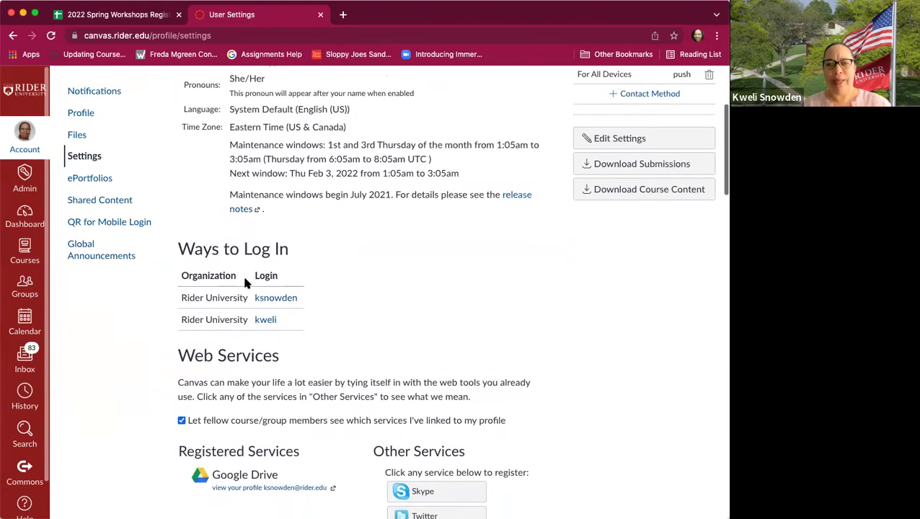
{"action": "scroll", "coordinate": [246, 282], "scroll_direction": "down", "scroll_amount": 4}
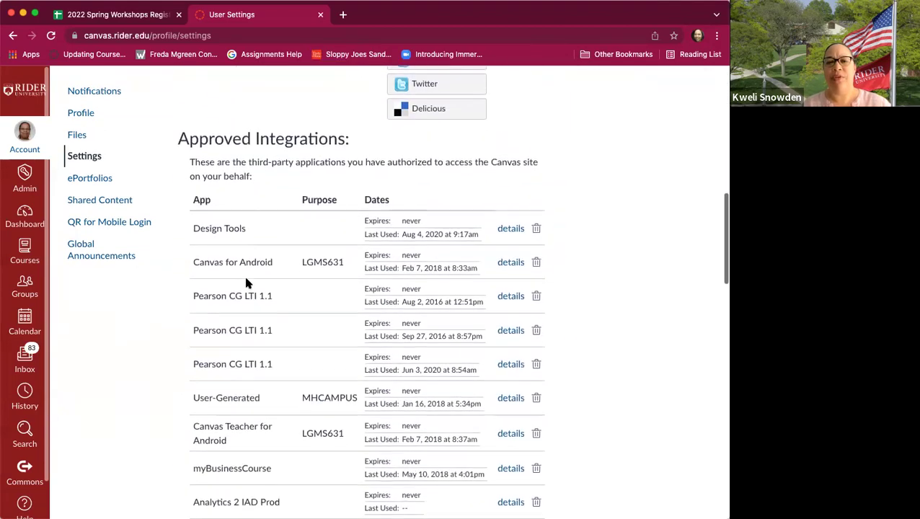
{"action": "scroll", "coordinate": [246, 282], "scroll_direction": "up", "scroll_amount": 17}
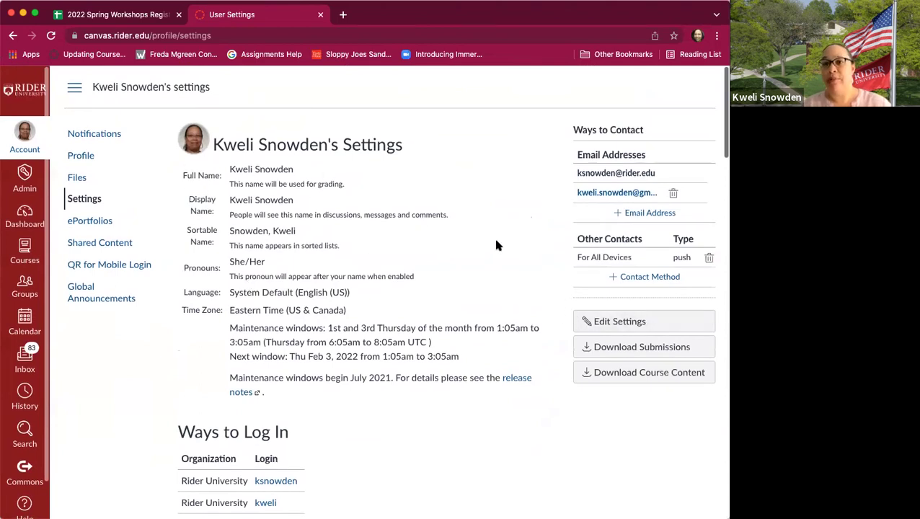
Step: Open the account settings for editing, examine the pronoun, language and time zone choices, and cancel without saving
{"action": "left_click", "coordinate": [632, 324]}
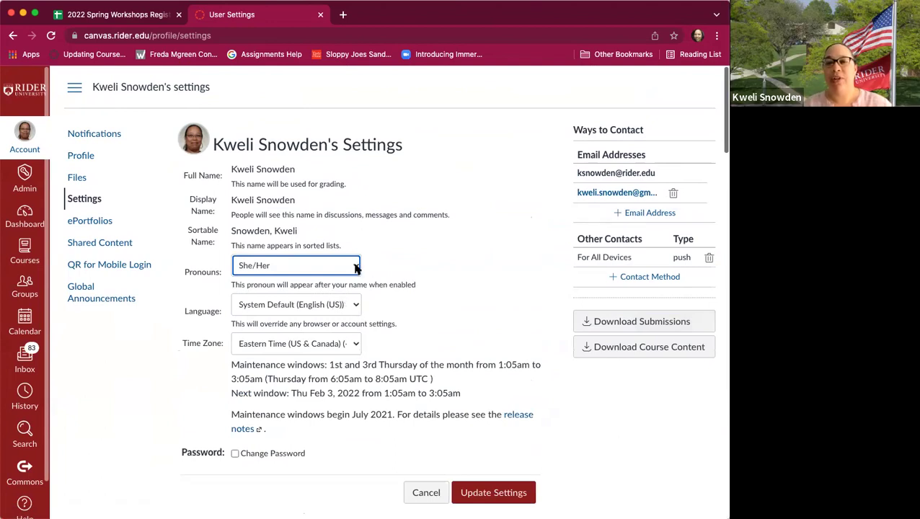
{"action": "left_click", "coordinate": [356, 268]}
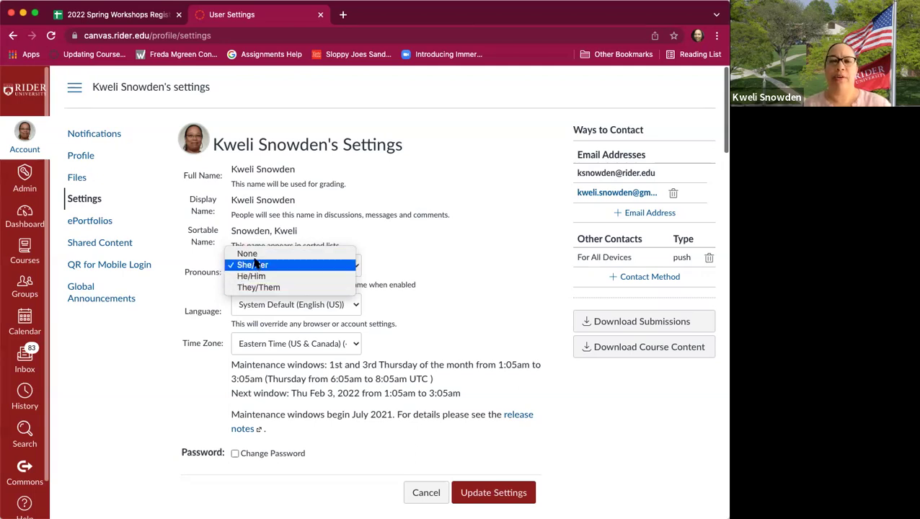
{"action": "left_click", "coordinate": [474, 252]}
{"action": "scroll", "coordinate": [404, 245], "scroll_direction": "down", "scroll_amount": 2}
{"action": "left_click", "coordinate": [354, 236]}
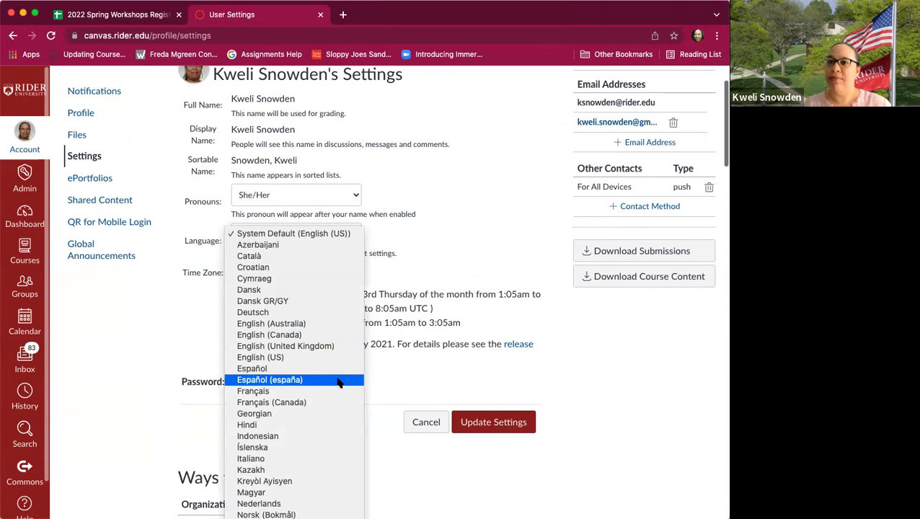
{"action": "left_click", "coordinate": [473, 216]}
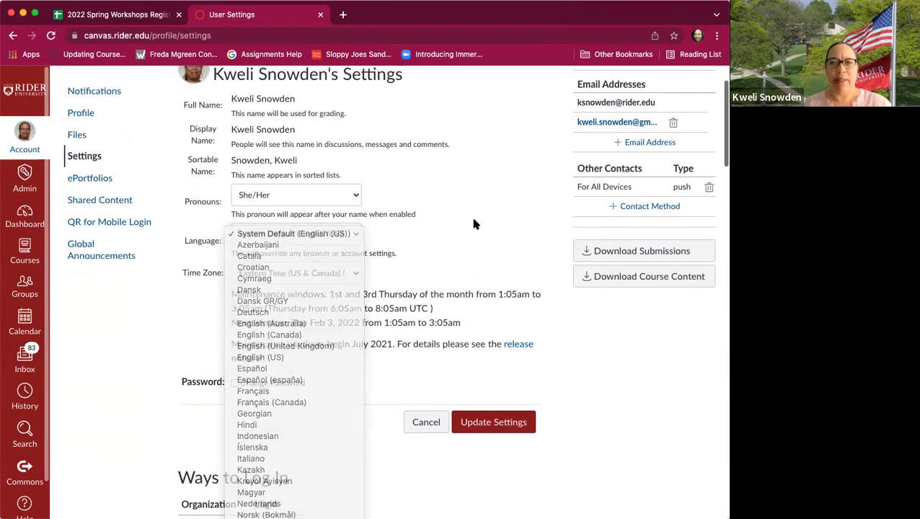
{"action": "left_click", "coordinate": [360, 273]}
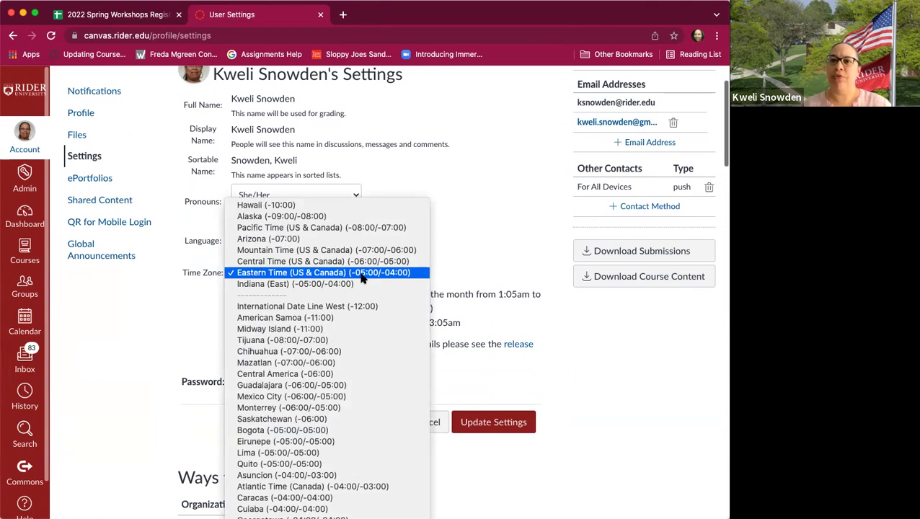
{"action": "left_click", "coordinate": [505, 215]}
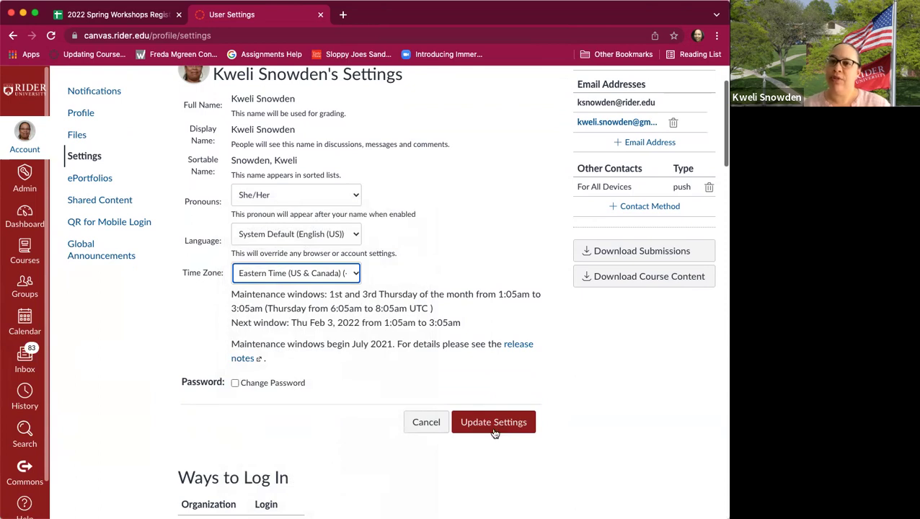
{"action": "left_click", "coordinate": [426, 423]}
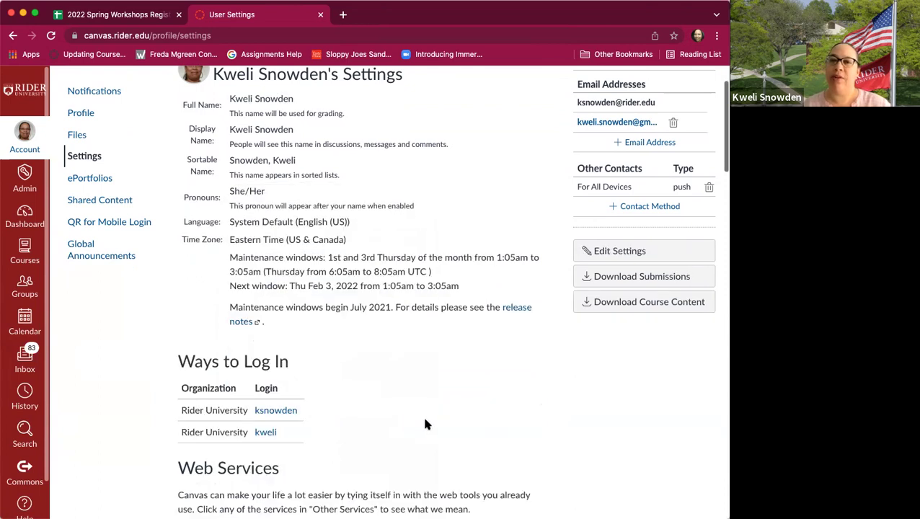
Step: Examine the email and text (SMS) forms for registering a new contact method, and close them without registering anything
{"action": "scroll", "coordinate": [414, 418], "scroll_direction": "up", "scroll_amount": 2}
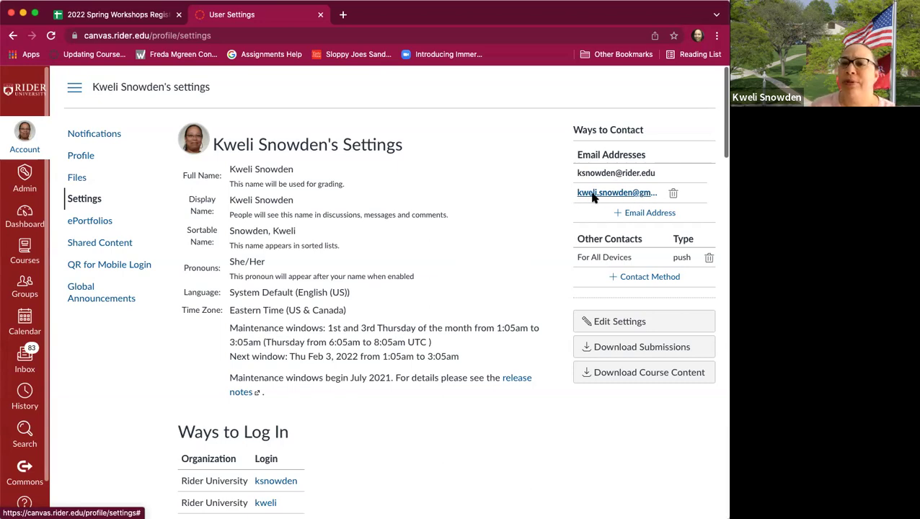
{"action": "left_click", "coordinate": [642, 213]}
{"action": "left_click", "coordinate": [332, 291]}
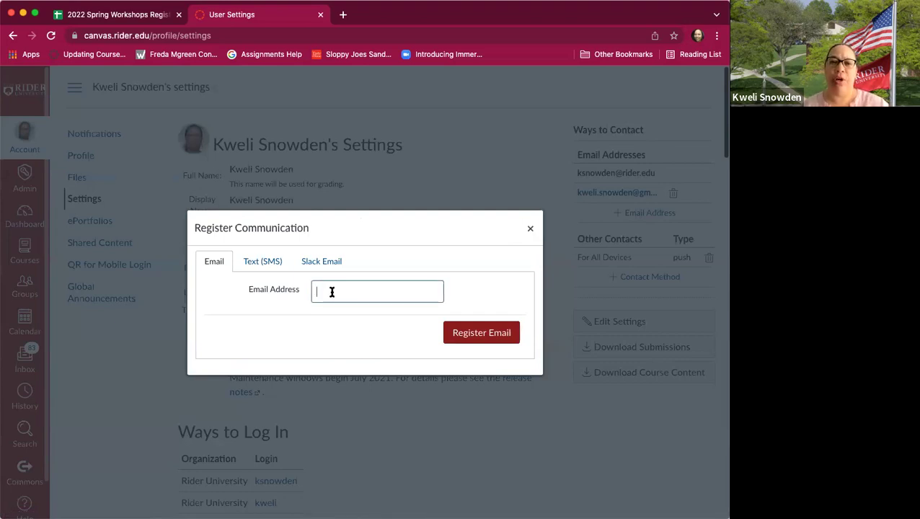
{"action": "left_click", "coordinate": [530, 229]}
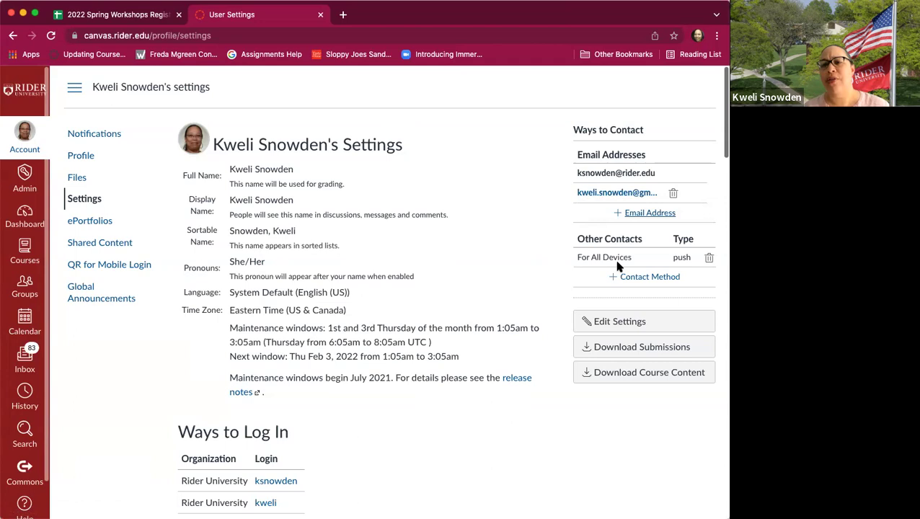
{"action": "left_click", "coordinate": [636, 212]}
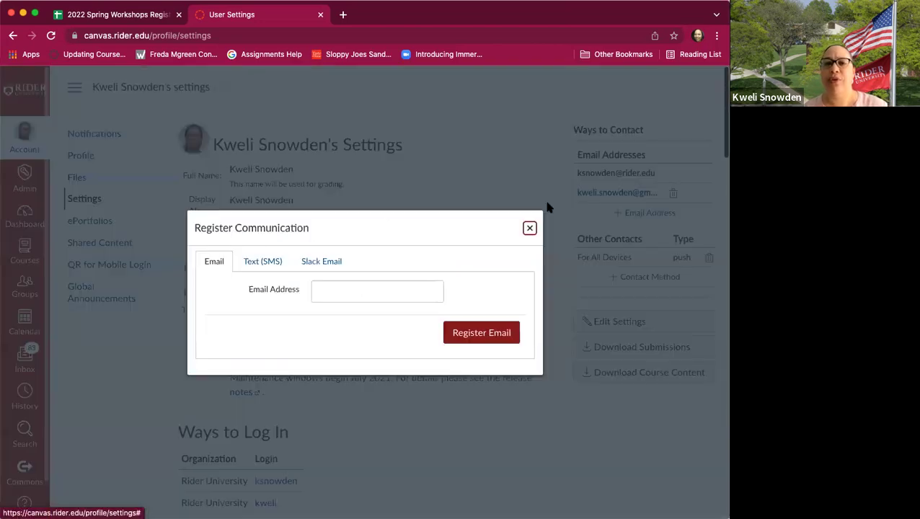
{"action": "left_click", "coordinate": [265, 264]}
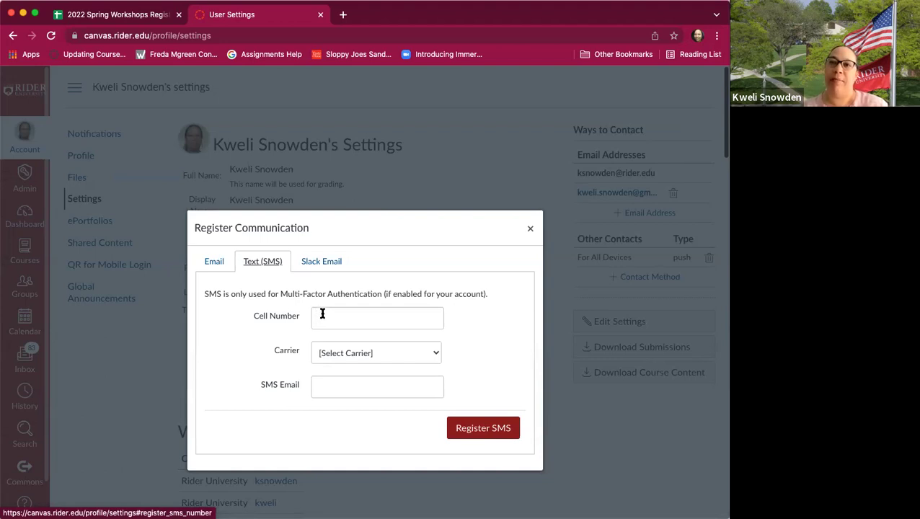
{"action": "left_click", "coordinate": [529, 229]}
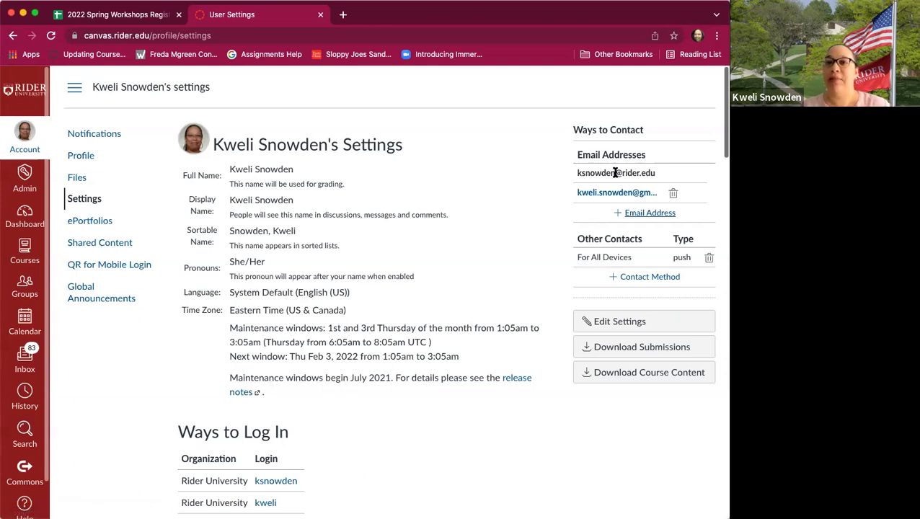
Step: Open the account's notification settings and examine the delivery notes and the course activity preferences for each contact method
{"action": "left_click", "coordinate": [104, 136]}
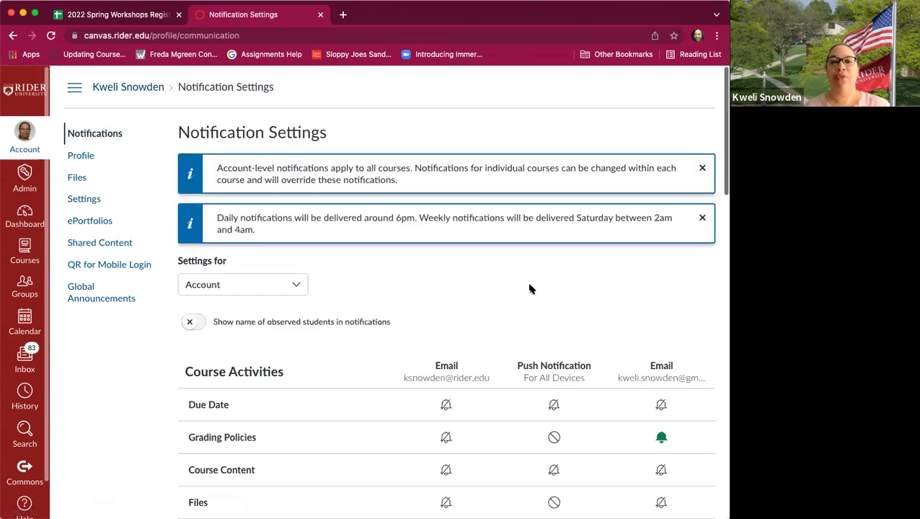
{"action": "scroll", "coordinate": [530, 288], "scroll_direction": "down", "scroll_amount": 1}
{"action": "scroll", "coordinate": [530, 289], "scroll_direction": "down", "scroll_amount": 2}
{"action": "scroll", "coordinate": [526, 281], "scroll_direction": "down", "scroll_amount": 1}
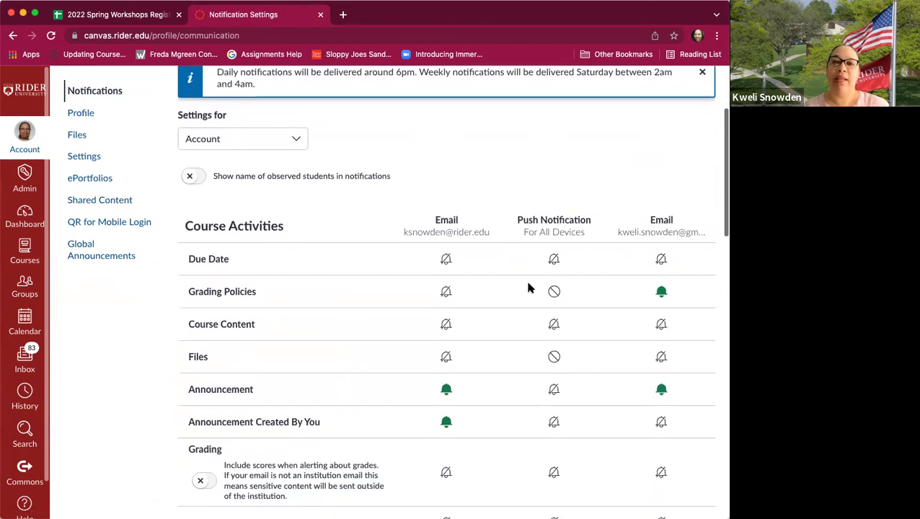
{"action": "scroll", "coordinate": [528, 283], "scroll_direction": "up", "scroll_amount": 3}
{"action": "scroll", "coordinate": [528, 283], "scroll_direction": "up", "scroll_amount": 1}
{"action": "scroll", "coordinate": [528, 284], "scroll_direction": "down", "scroll_amount": 3}
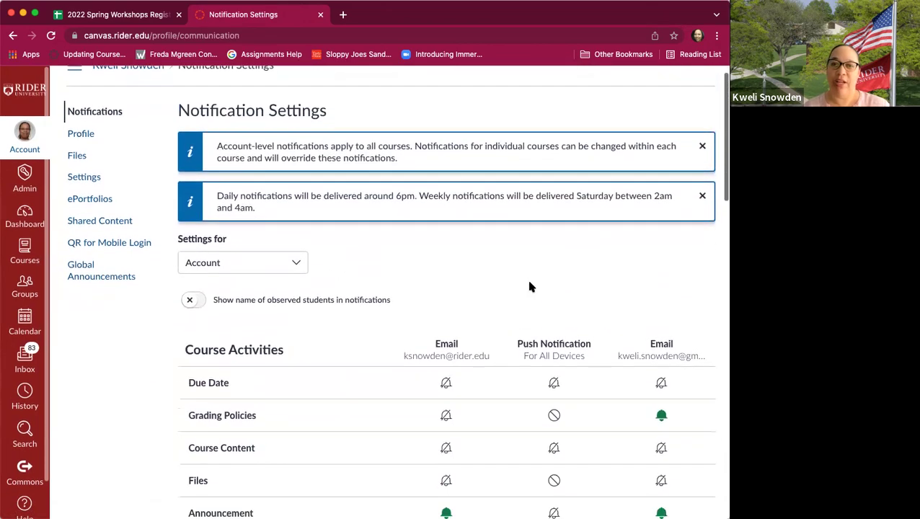
{"action": "scroll", "coordinate": [529, 287], "scroll_direction": "down", "scroll_amount": 1}
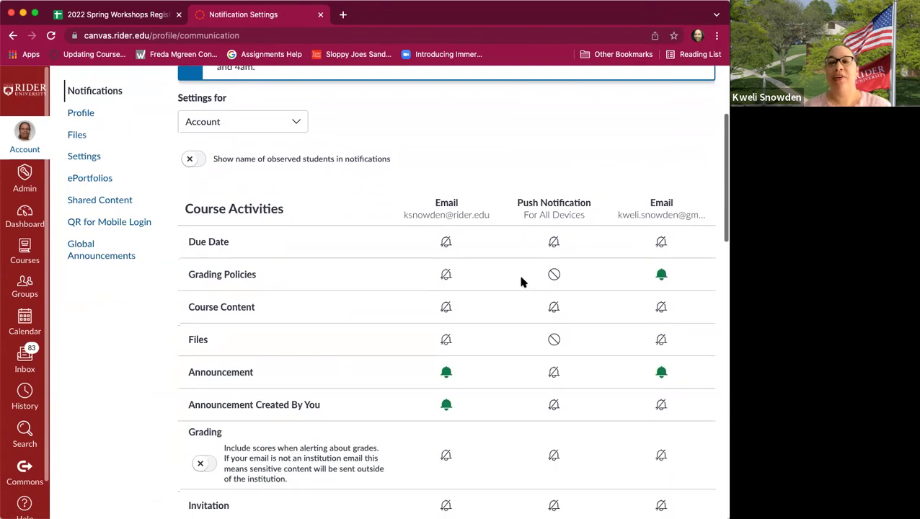
{"action": "scroll", "coordinate": [520, 277], "scroll_direction": "up", "scroll_amount": 2}
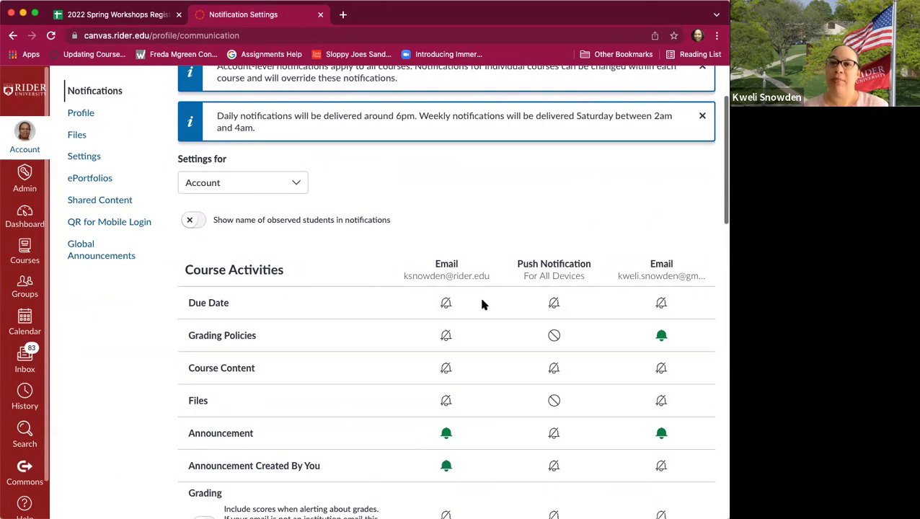
{"action": "scroll", "coordinate": [463, 250], "scroll_direction": "up", "scroll_amount": 2}
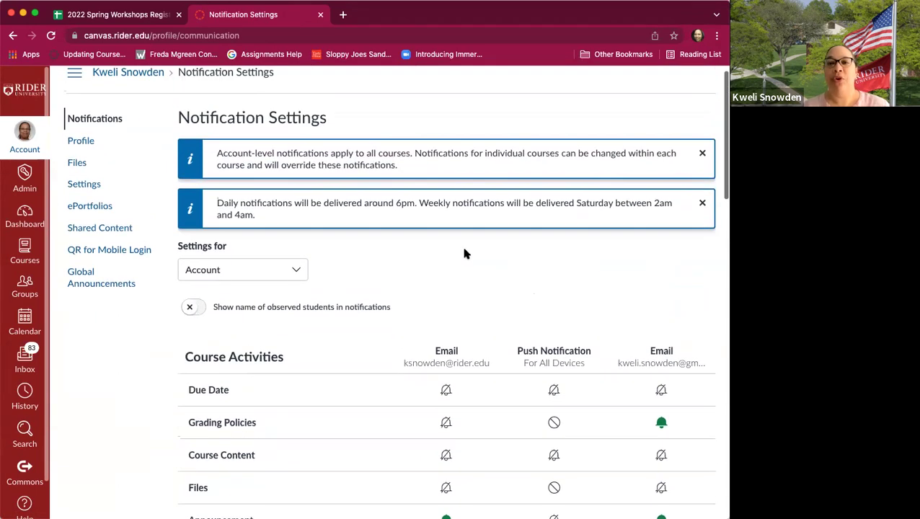
{"action": "scroll", "coordinate": [464, 254], "scroll_direction": "down", "scroll_amount": 2}
{"action": "scroll", "coordinate": [310, 158], "scroll_direction": "up", "scroll_amount": 1}
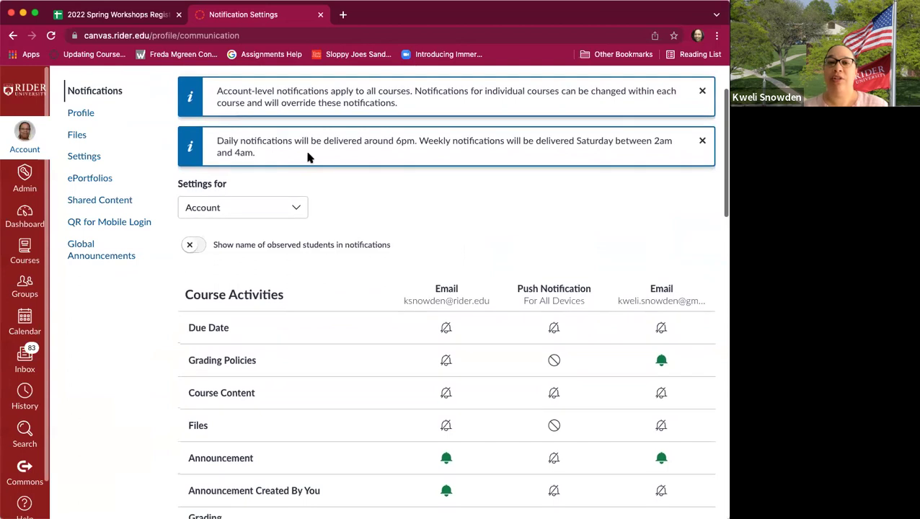
{"action": "scroll", "coordinate": [362, 148], "scroll_direction": "down", "scroll_amount": 1}
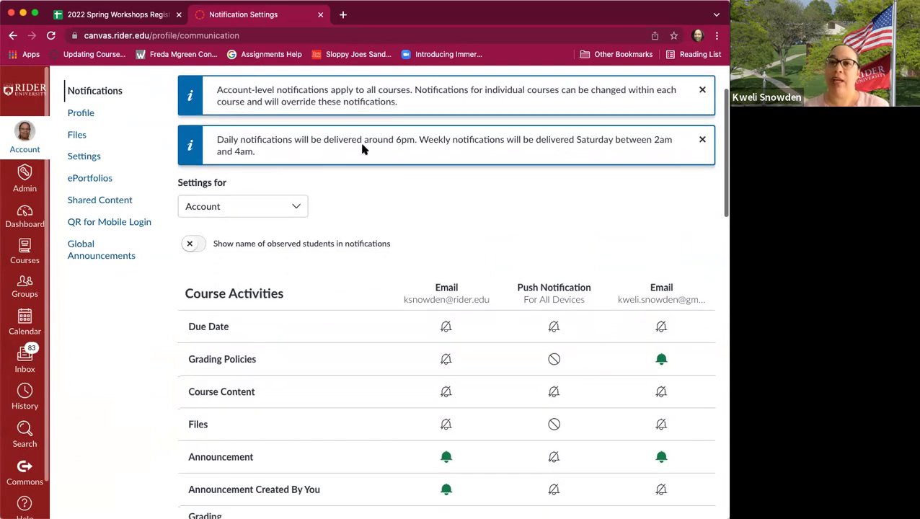
Step: Review the notification delivery notes and examine the frequency choices for Due Date notifications to the university email, closing them without a selection
{"action": "scroll", "coordinate": [363, 149], "scroll_direction": "down", "scroll_amount": 1}
{"action": "scroll", "coordinate": [363, 149], "scroll_direction": "down", "scroll_amount": 1}
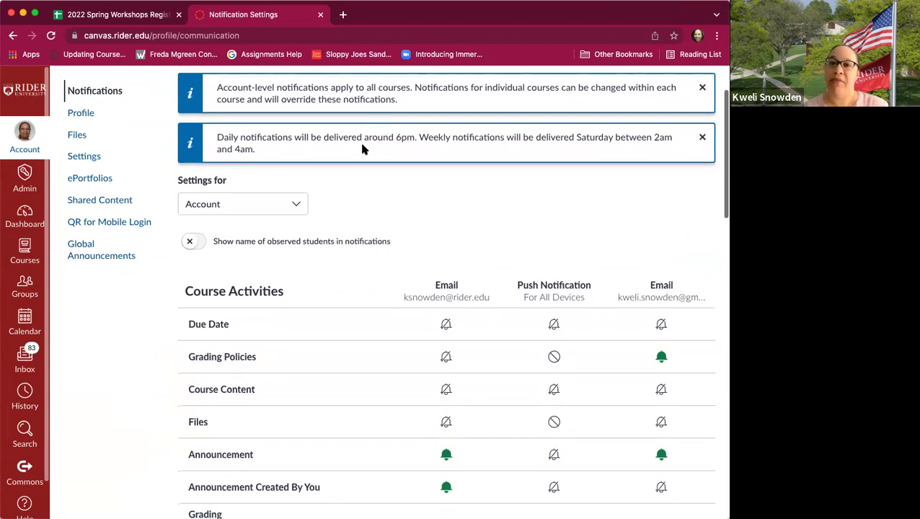
{"action": "scroll", "coordinate": [493, 149], "scroll_direction": "up", "scroll_amount": 1}
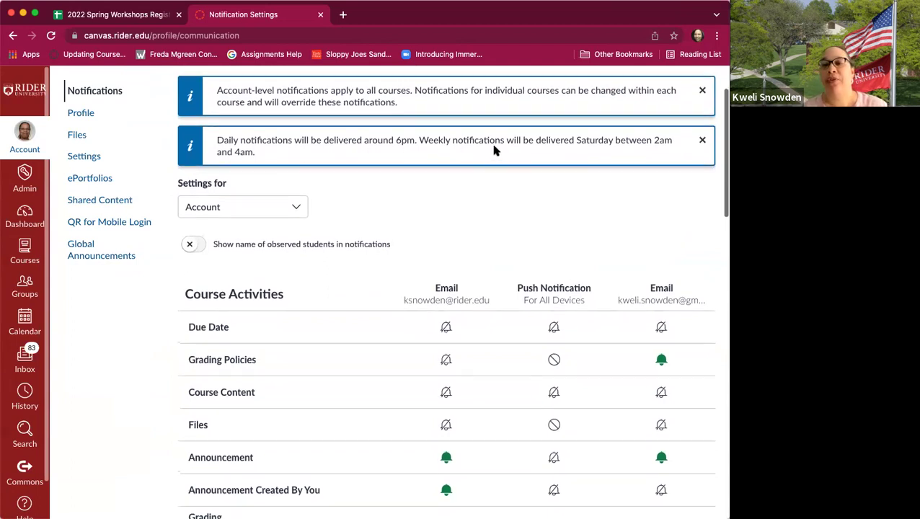
{"action": "scroll", "coordinate": [496, 149], "scroll_direction": "up", "scroll_amount": 1}
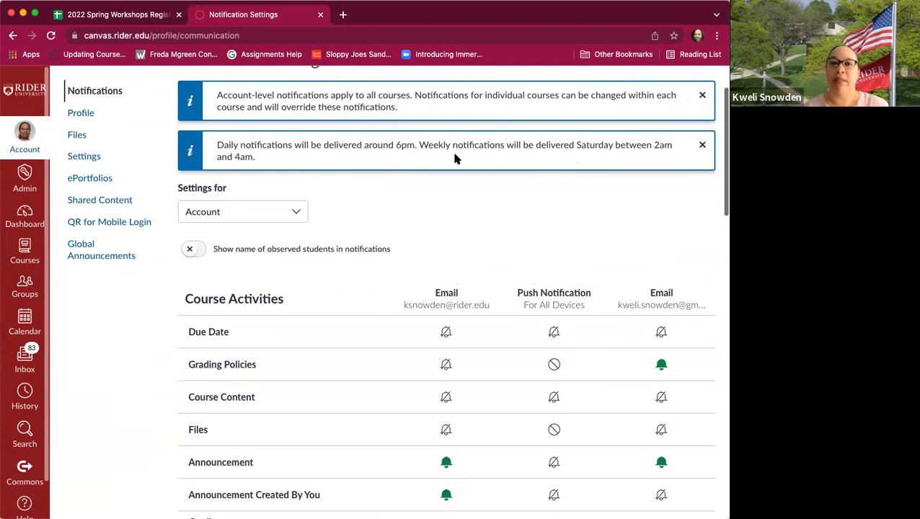
{"action": "scroll", "coordinate": [455, 159], "scroll_direction": "down", "scroll_amount": 5}
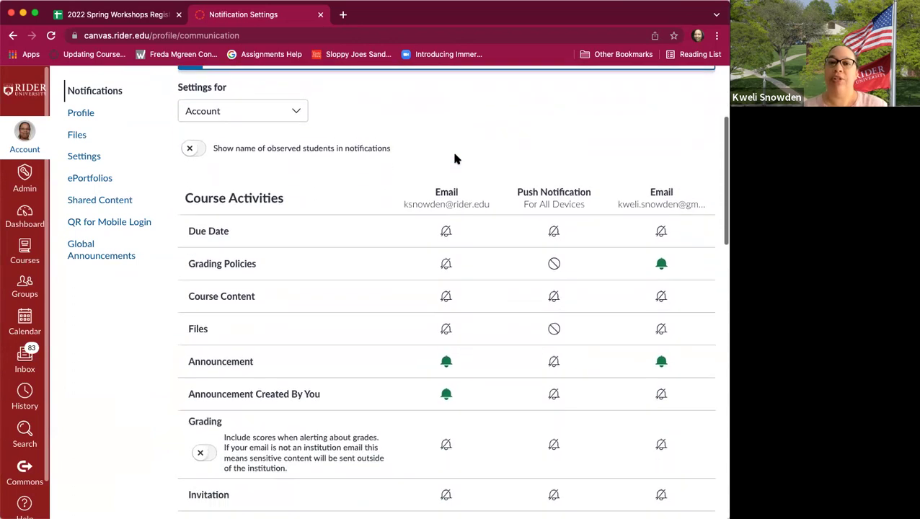
{"action": "scroll", "coordinate": [451, 157], "scroll_direction": "down", "scroll_amount": 1}
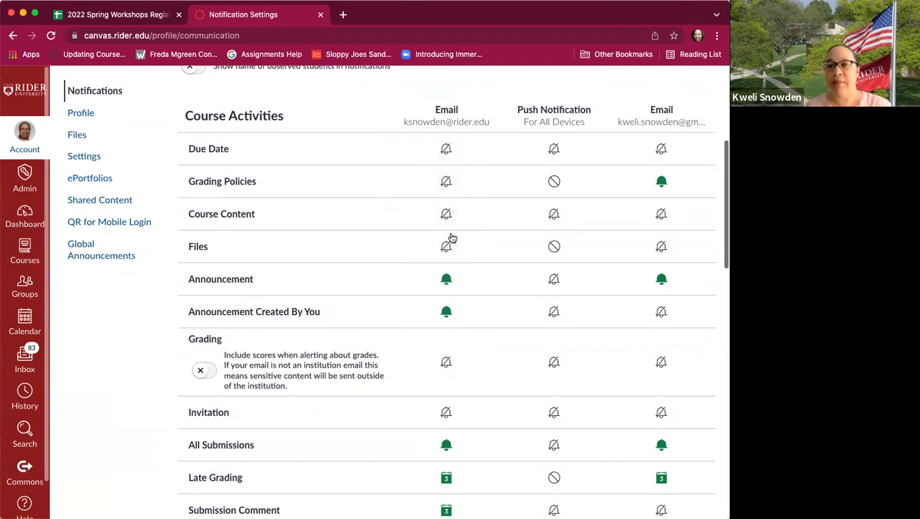
{"action": "left_click", "coordinate": [446, 149]}
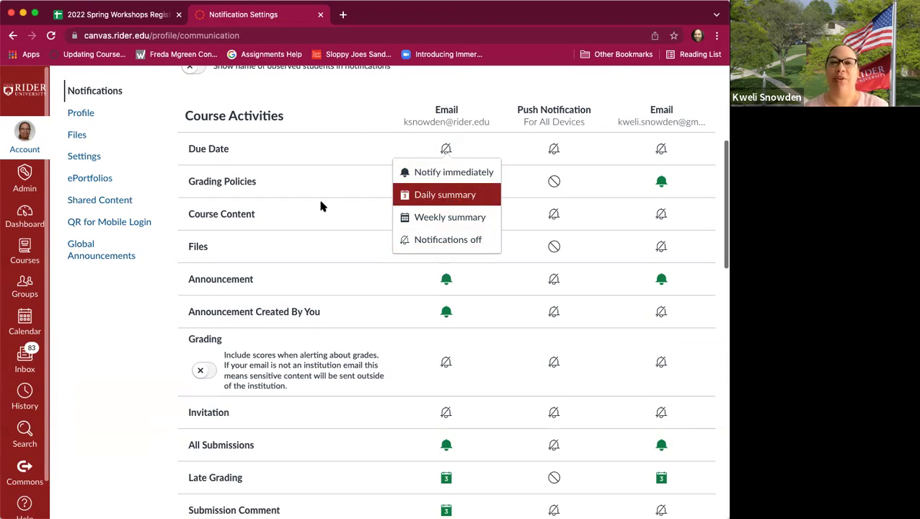
{"action": "left_click", "coordinate": [90, 347]}
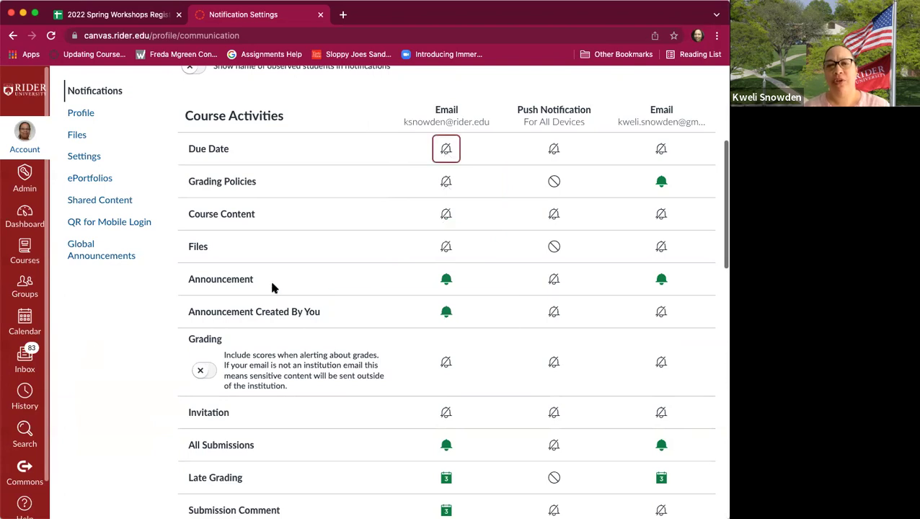
Step: Examine the email notification preferences for announcements, submissions, grading, discussions, conversations and scheduling
{"action": "scroll", "coordinate": [270, 278], "scroll_direction": "down", "scroll_amount": 1}
{"action": "scroll", "coordinate": [273, 283], "scroll_direction": "down", "scroll_amount": 3}
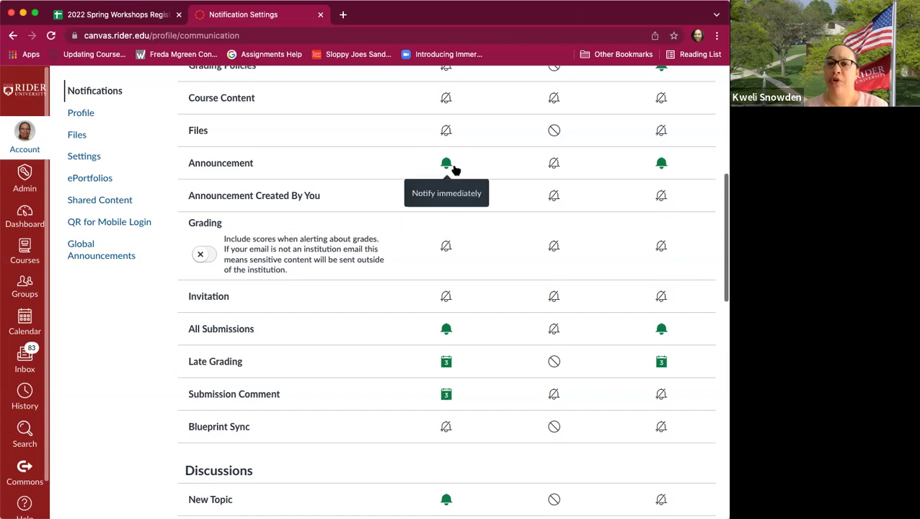
{"action": "left_click", "coordinate": [447, 194]}
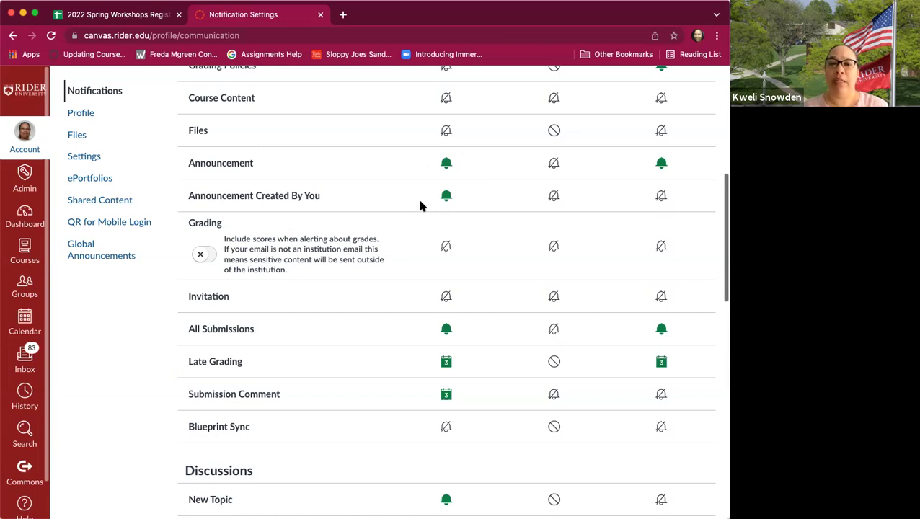
{"action": "scroll", "coordinate": [421, 206], "scroll_direction": "down", "scroll_amount": 3}
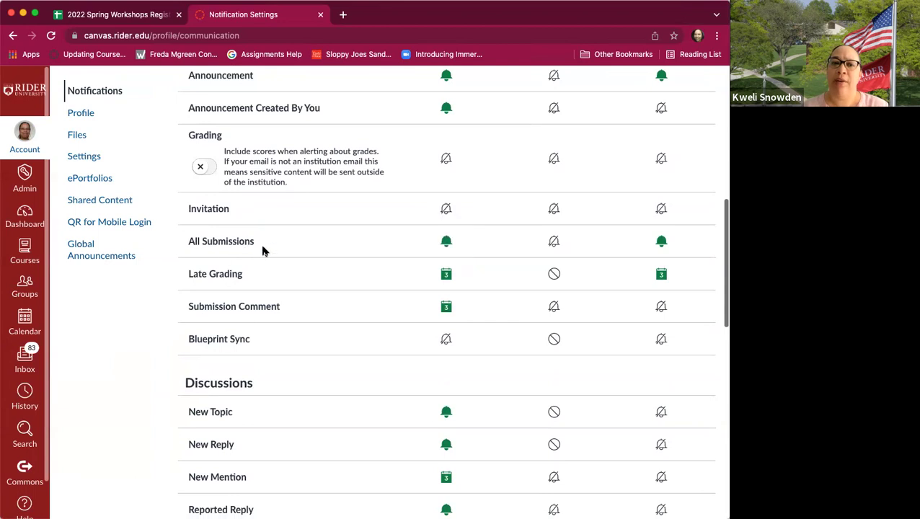
{"action": "mouse_move", "coordinate": [219, 251]}
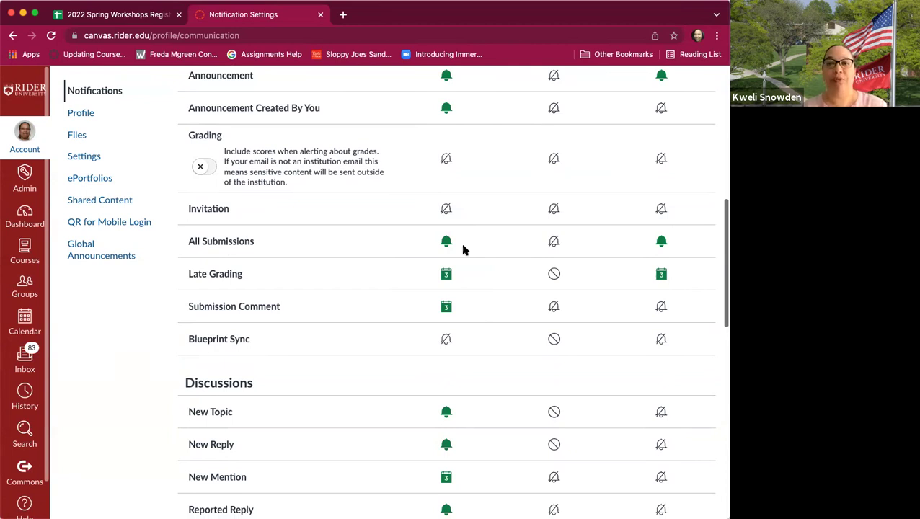
{"action": "scroll", "coordinate": [463, 249], "scroll_direction": "down", "scroll_amount": 3}
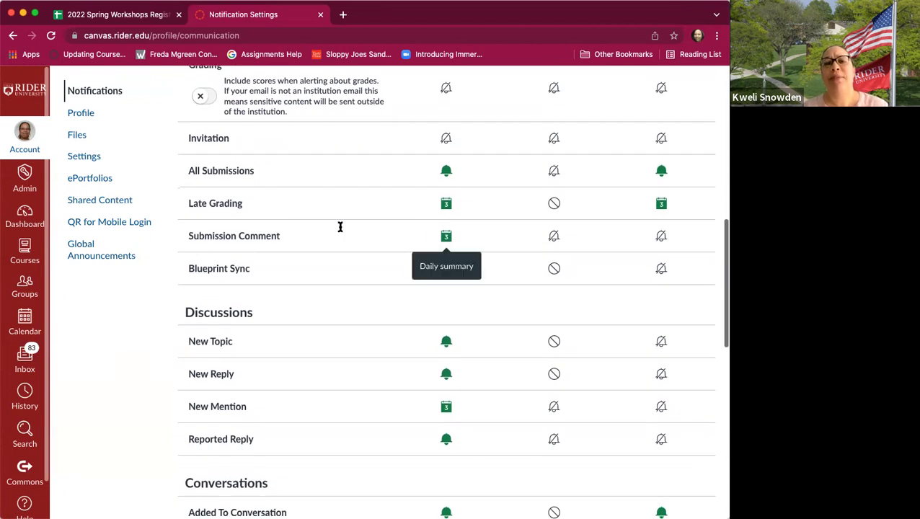
{"action": "mouse_move", "coordinate": [196, 242]}
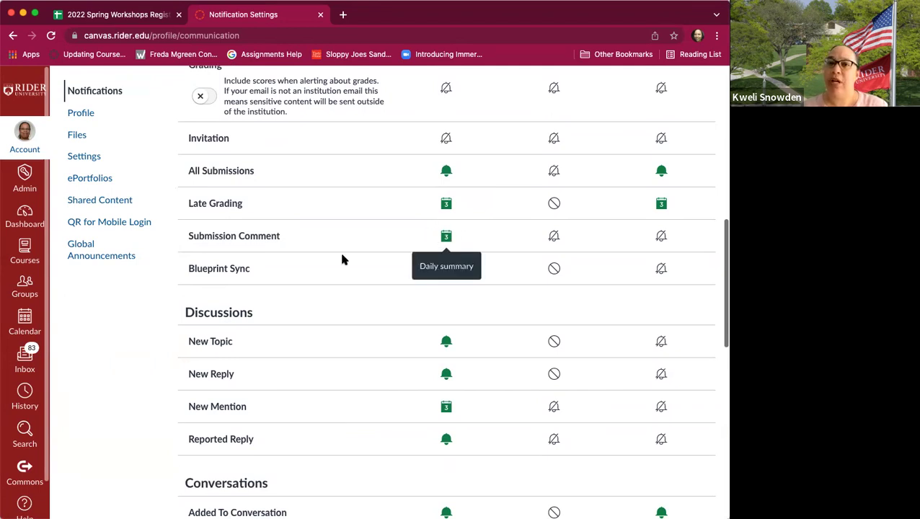
{"action": "scroll", "coordinate": [295, 301], "scroll_direction": "down", "scroll_amount": 5}
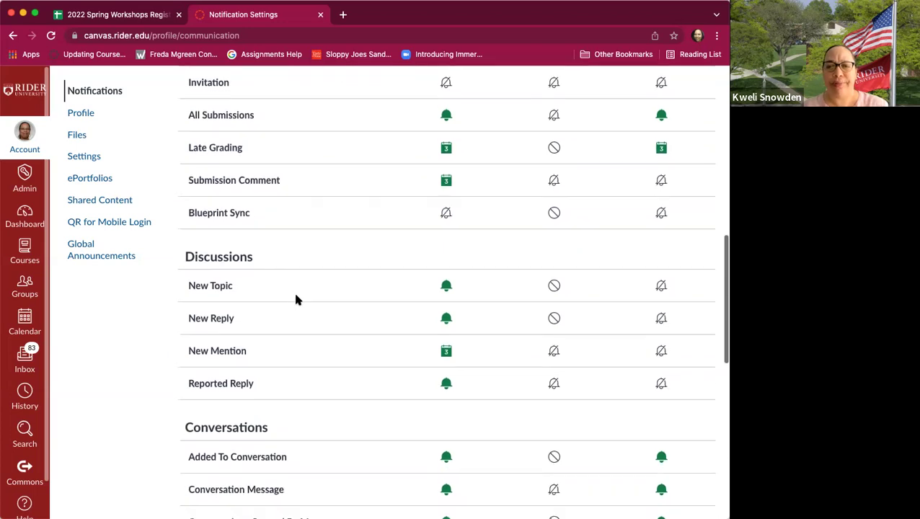
{"action": "scroll", "coordinate": [296, 295], "scroll_direction": "down", "scroll_amount": 1}
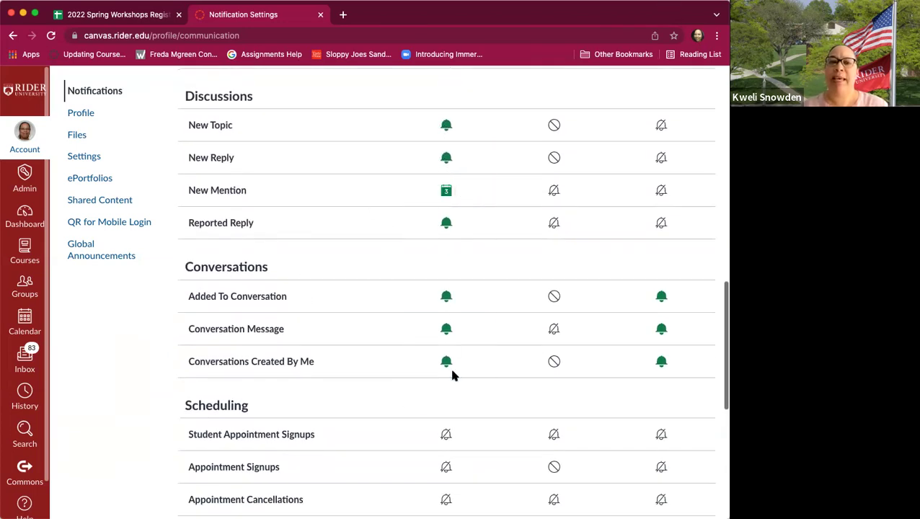
{"action": "scroll", "coordinate": [446, 371], "scroll_direction": "up", "scroll_amount": 1}
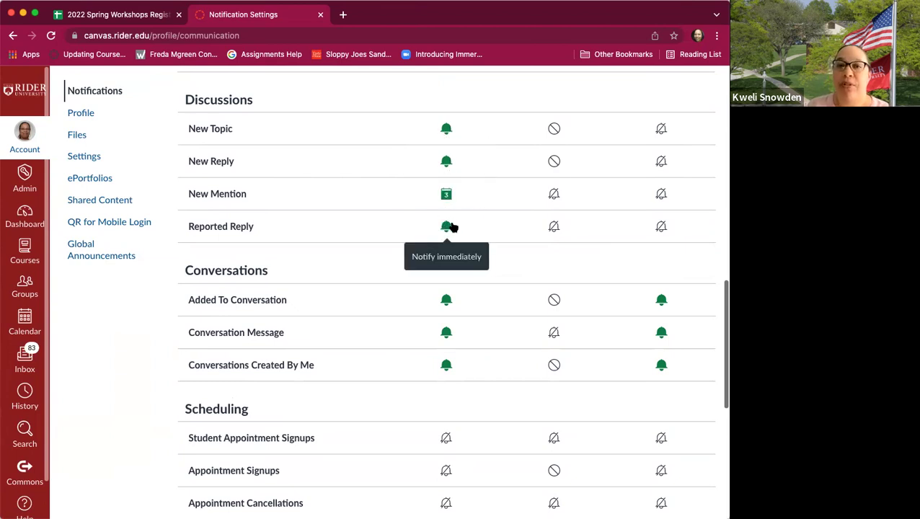
{"action": "scroll", "coordinate": [454, 225], "scroll_direction": "down", "scroll_amount": 4}
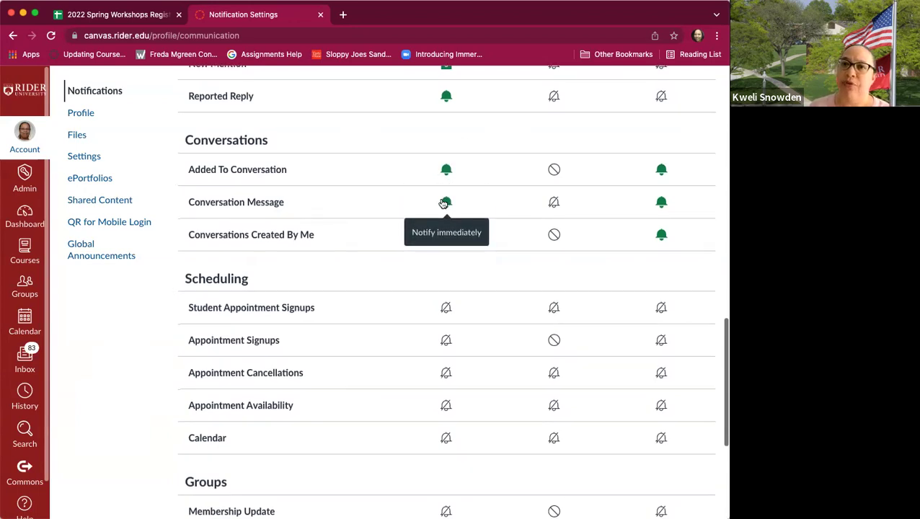
Step: Set the Due Date notifications for the university email to Daily summary, and change them to Weekly summary
{"action": "scroll", "coordinate": [444, 204], "scroll_direction": "up", "scroll_amount": 5}
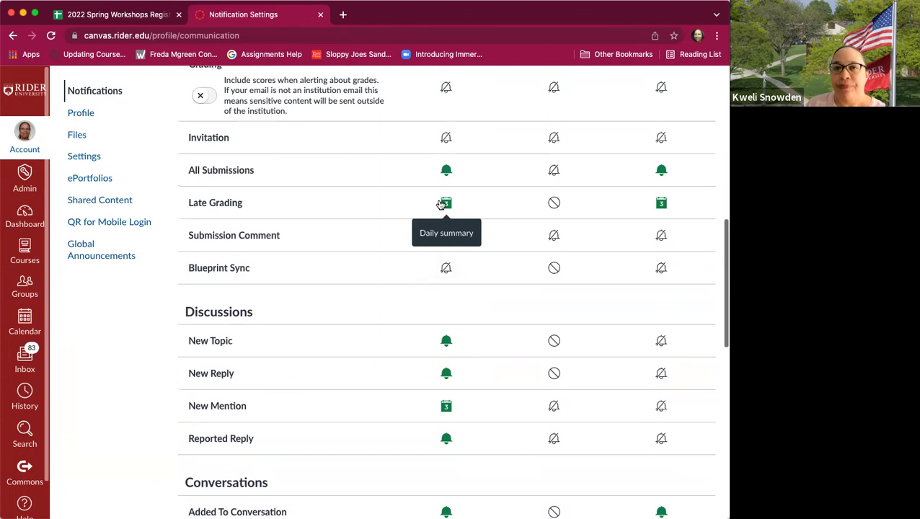
{"action": "scroll", "coordinate": [440, 204], "scroll_direction": "up", "scroll_amount": 3}
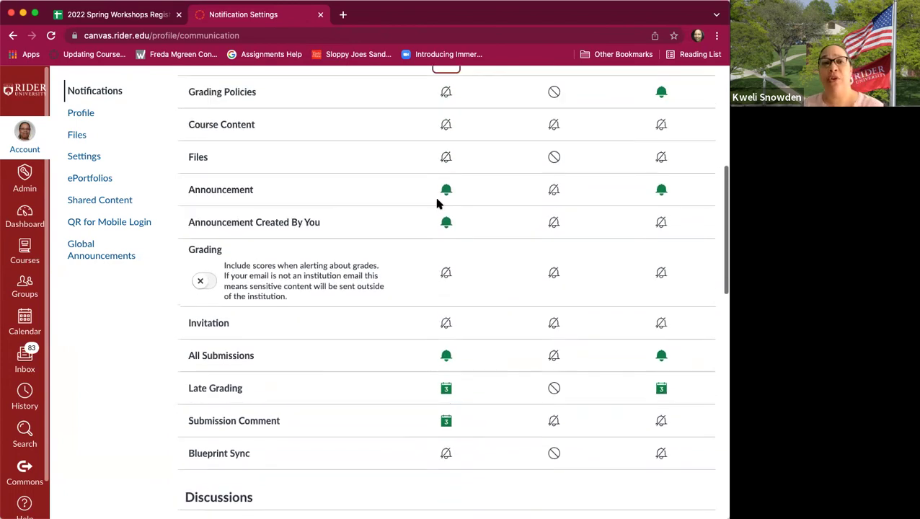
{"action": "scroll", "coordinate": [440, 205], "scroll_direction": "up", "scroll_amount": 4}
{"action": "scroll", "coordinate": [444, 206], "scroll_direction": "down", "scroll_amount": 2}
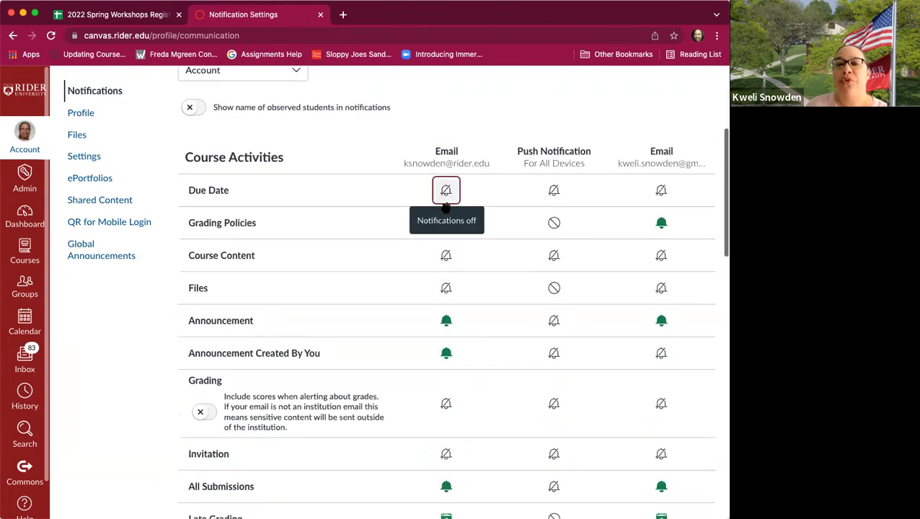
{"action": "left_click", "coordinate": [445, 184]}
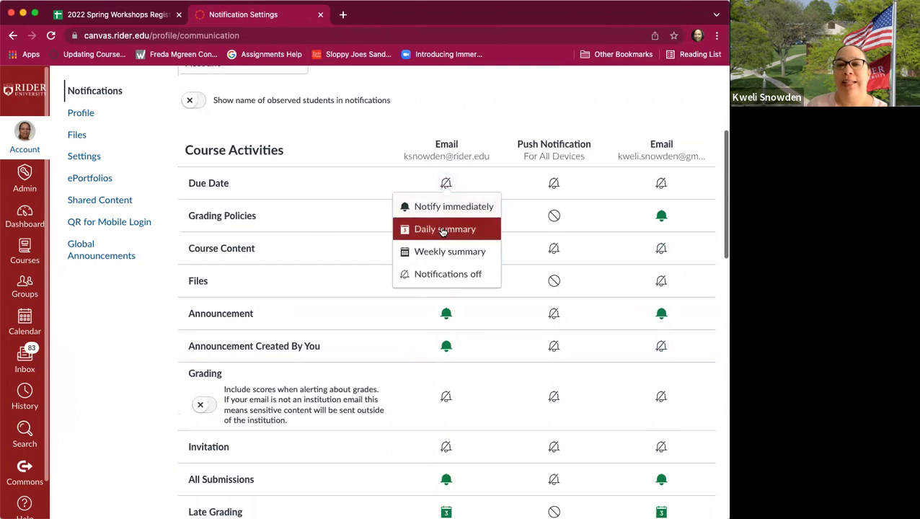
{"action": "left_click", "coordinate": [442, 230]}
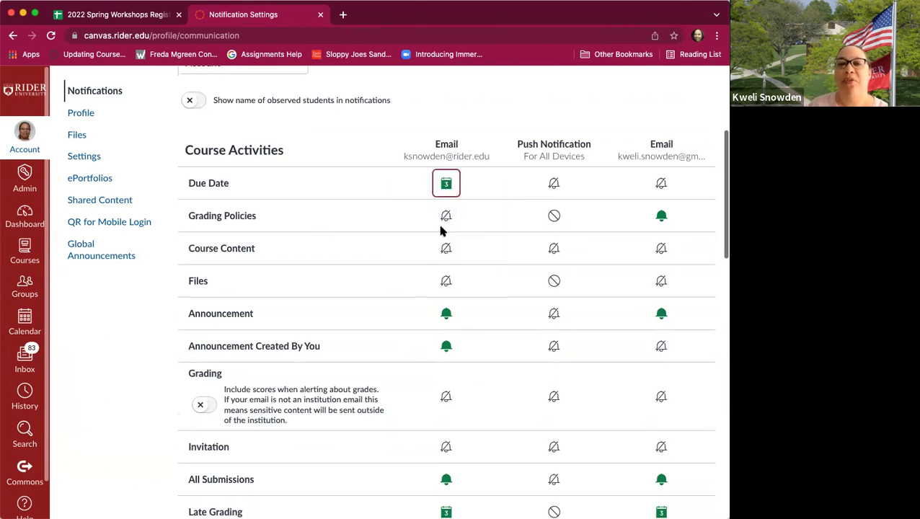
{"action": "left_click", "coordinate": [445, 183]}
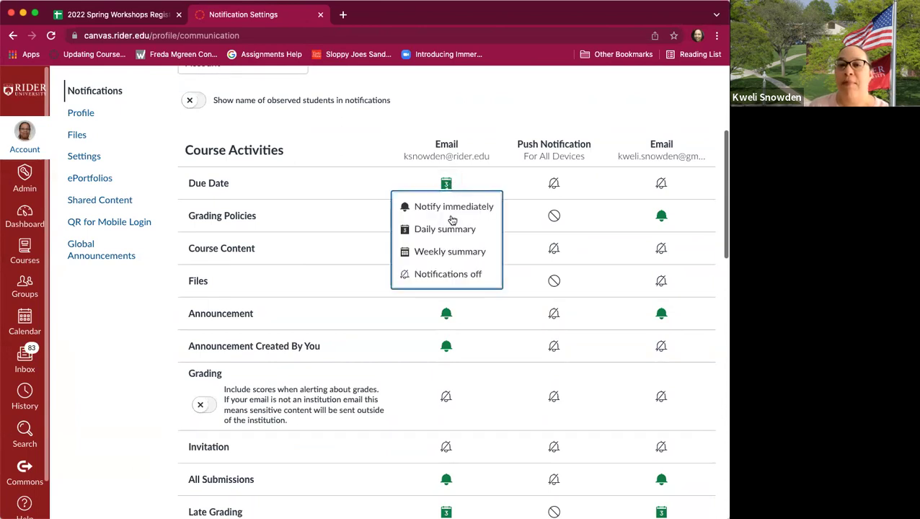
{"action": "left_click", "coordinate": [451, 253]}
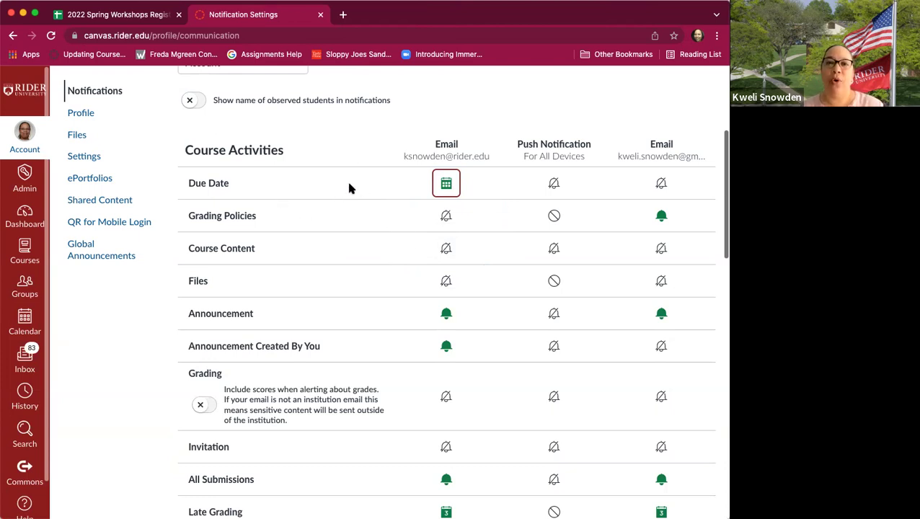
Step: Switch the notification settings from the whole account to the course Canvas Fundamentals - Parts 1 & 2 and review its preferences
{"action": "scroll", "coordinate": [320, 189], "scroll_direction": "up", "scroll_amount": 5}
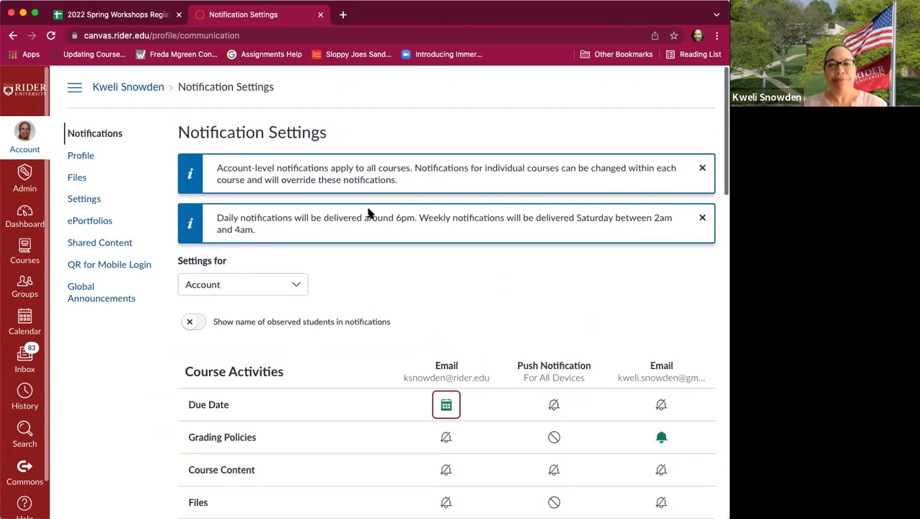
{"action": "left_click", "coordinate": [297, 286]}
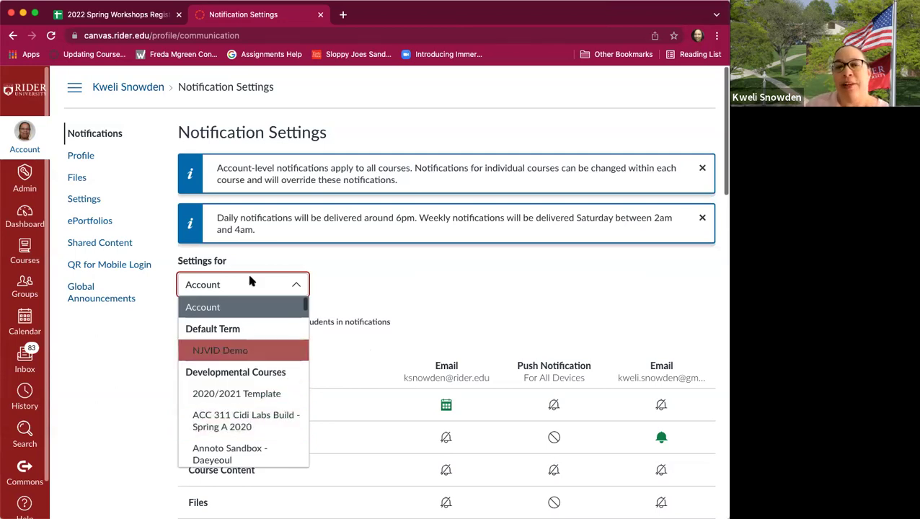
{"action": "scroll", "coordinate": [234, 417], "scroll_direction": "down", "scroll_amount": 5}
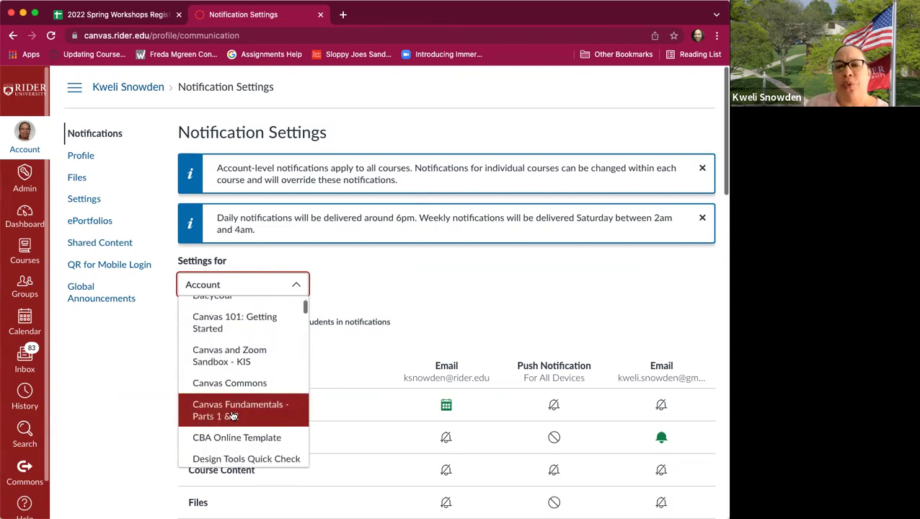
{"action": "left_click", "coordinate": [235, 417]}
{"action": "scroll", "coordinate": [316, 423], "scroll_direction": "down", "scroll_amount": 4}
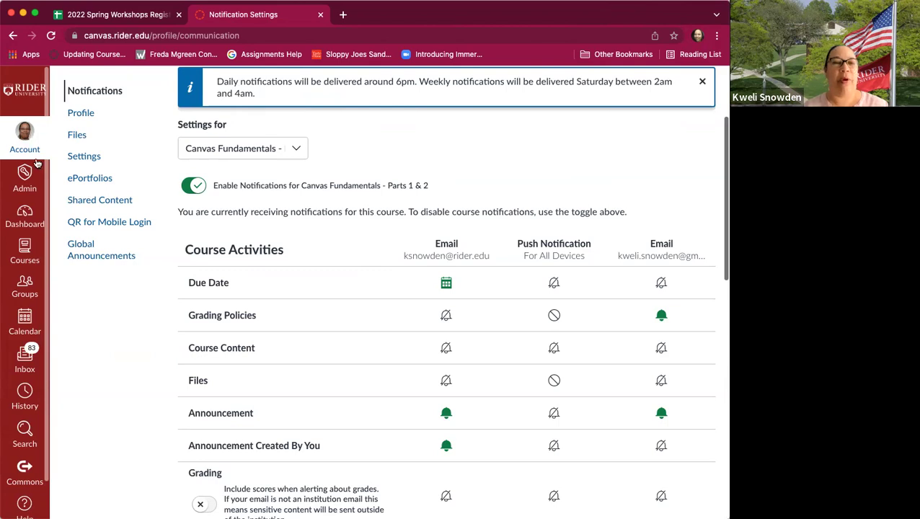
Step: Open the Dashboard and look through the published and unpublished course cards and the to-do list
{"action": "left_click", "coordinate": [20, 223]}
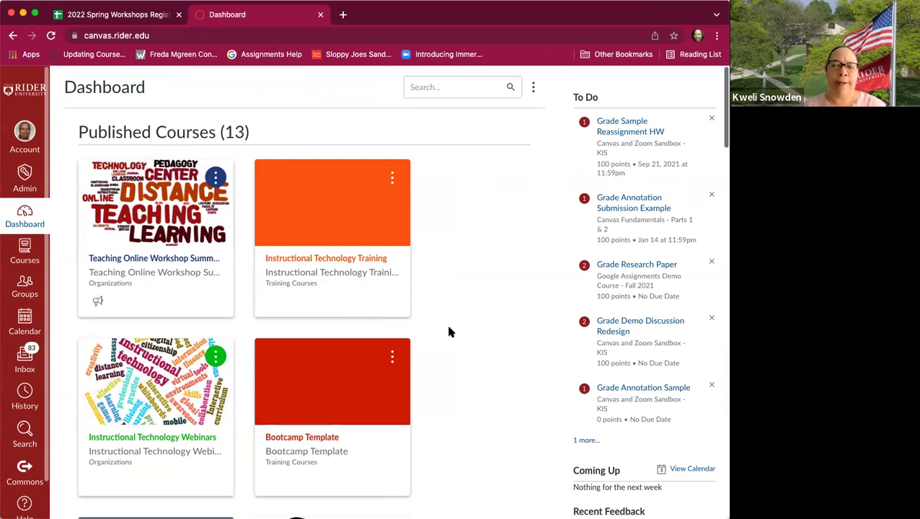
{"action": "scroll", "coordinate": [449, 332], "scroll_direction": "down", "scroll_amount": 4}
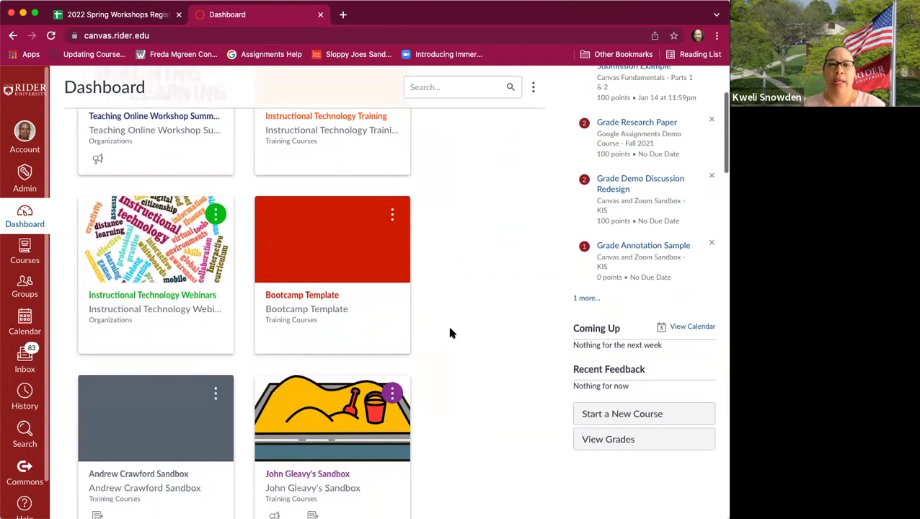
{"action": "scroll", "coordinate": [453, 331], "scroll_direction": "down", "scroll_amount": 3}
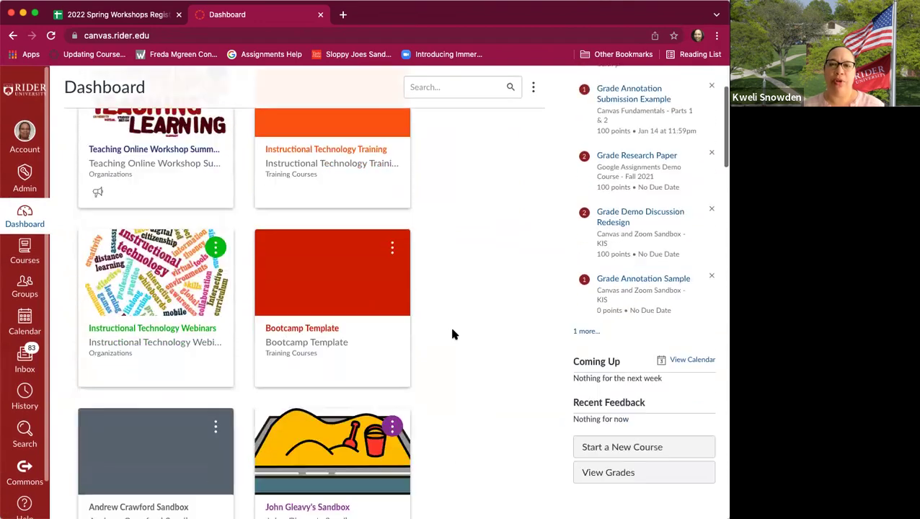
{"action": "scroll", "coordinate": [453, 334], "scroll_direction": "down", "scroll_amount": 10}
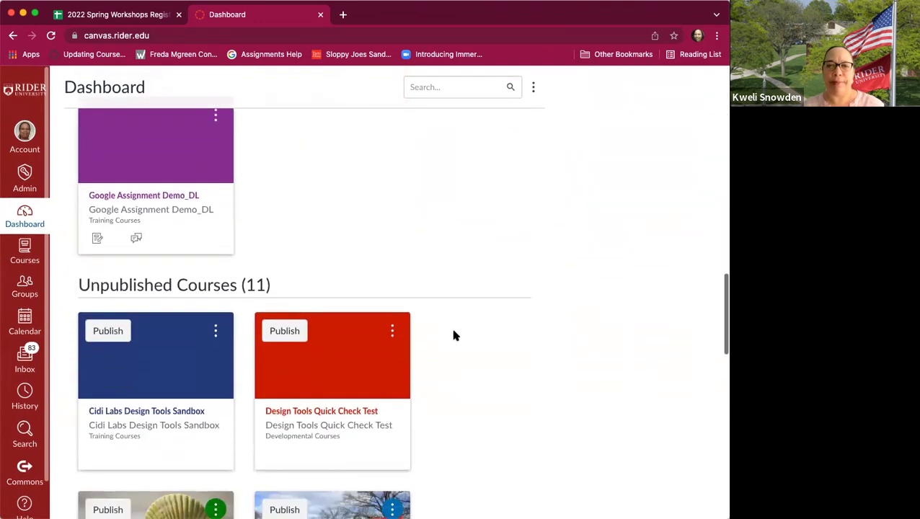
{"action": "scroll", "coordinate": [451, 328], "scroll_direction": "up", "scroll_amount": 10}
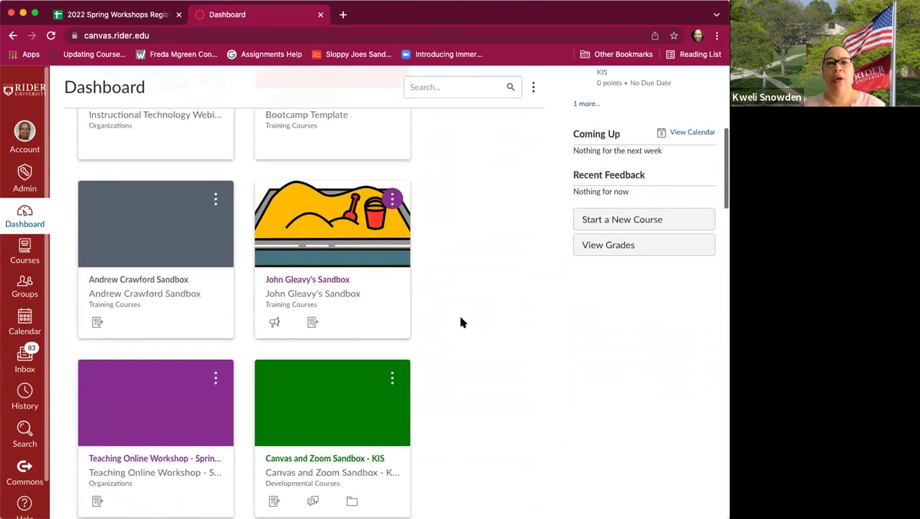
{"action": "scroll", "coordinate": [461, 322], "scroll_direction": "up", "scroll_amount": 3}
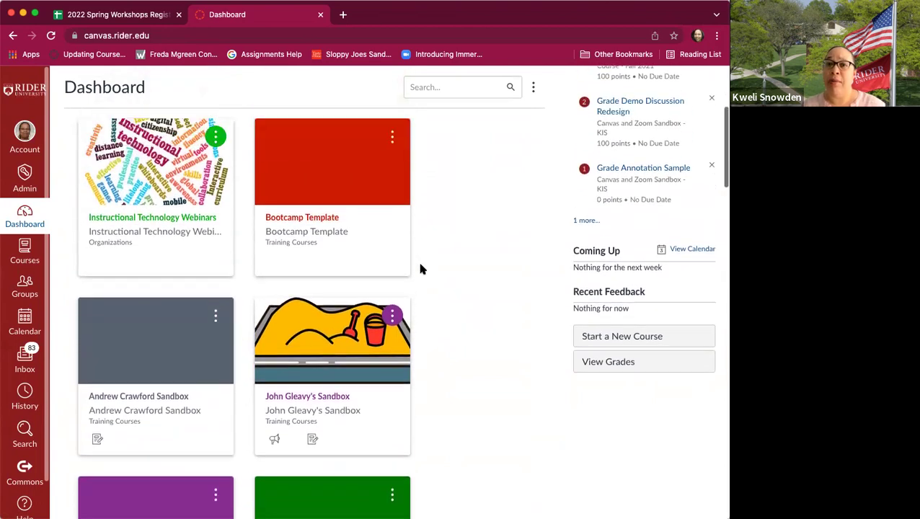
{"action": "scroll", "coordinate": [422, 269], "scroll_direction": "up", "scroll_amount": 3}
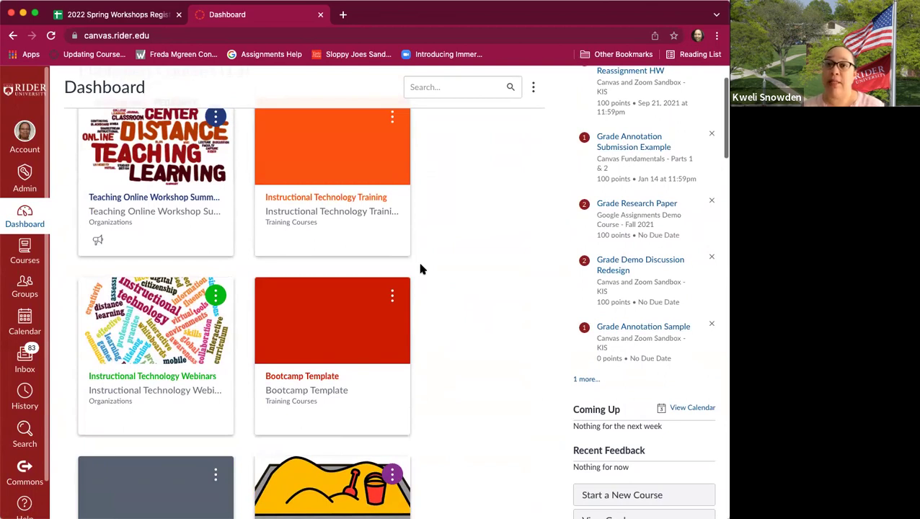
Step: Look through the remaining published course cards and the Unpublished Courses section on the Dashboard
{"action": "scroll", "coordinate": [421, 269], "scroll_direction": "down", "scroll_amount": 12}
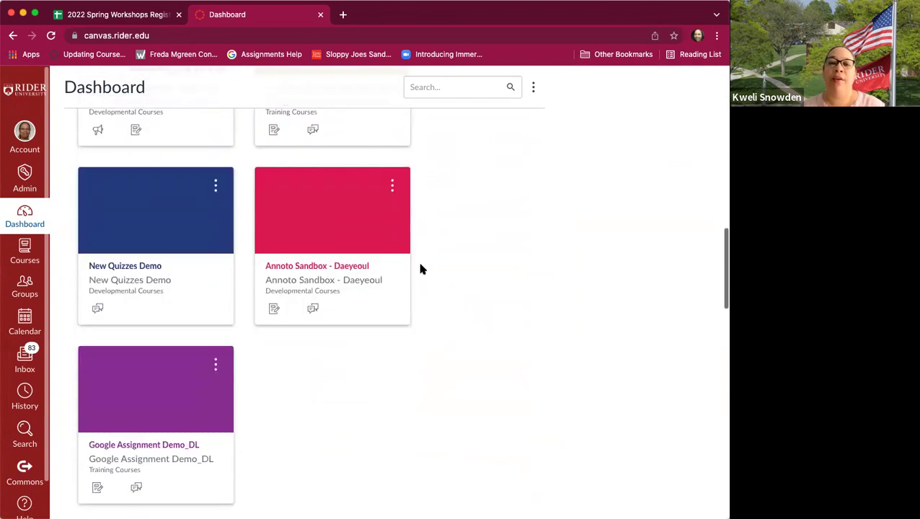
{"action": "scroll", "coordinate": [422, 269], "scroll_direction": "down", "scroll_amount": 10}
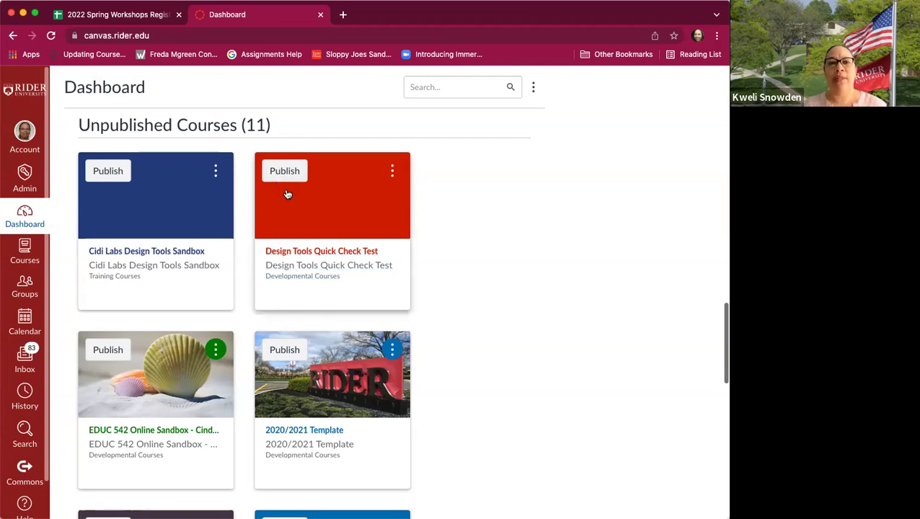
{"action": "scroll", "coordinate": [287, 194], "scroll_direction": "up", "scroll_amount": 1}
{"action": "scroll", "coordinate": [287, 195], "scroll_direction": "down", "scroll_amount": 2}
{"action": "scroll", "coordinate": [287, 195], "scroll_direction": "up", "scroll_amount": 2}
{"action": "scroll", "coordinate": [287, 194], "scroll_direction": "up", "scroll_amount": 1}
{"action": "scroll", "coordinate": [285, 186], "scroll_direction": "down", "scroll_amount": 5}
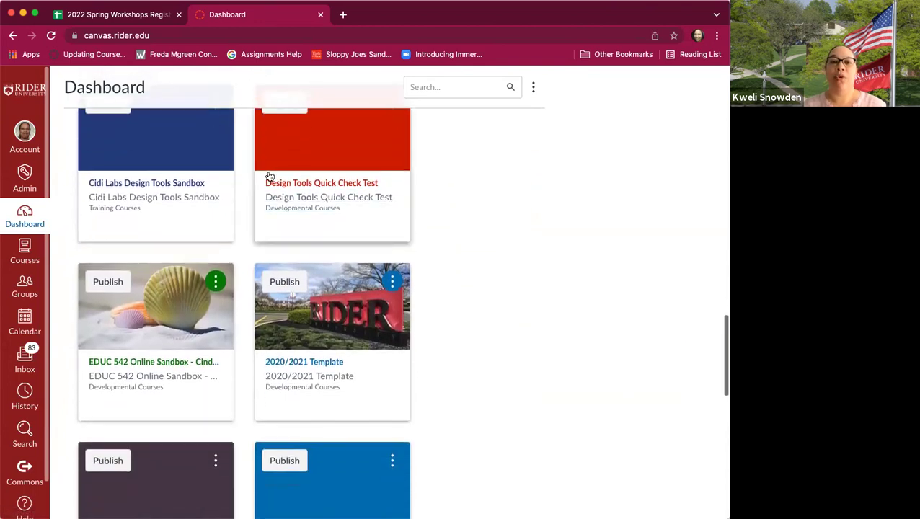
{"action": "scroll", "coordinate": [310, 177], "scroll_direction": "up", "scroll_amount": 3}
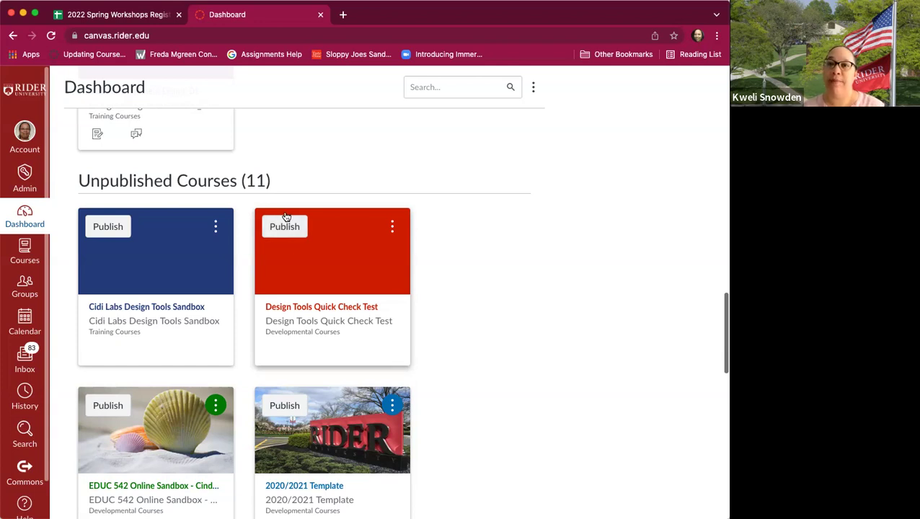
Step: Return to the Published Courses and review the To Do, Coming Up and Recent Feedback sections beside them
{"action": "scroll", "coordinate": [285, 215], "scroll_direction": "up", "scroll_amount": 10}
{"action": "scroll", "coordinate": [285, 205], "scroll_direction": "up", "scroll_amount": 10}
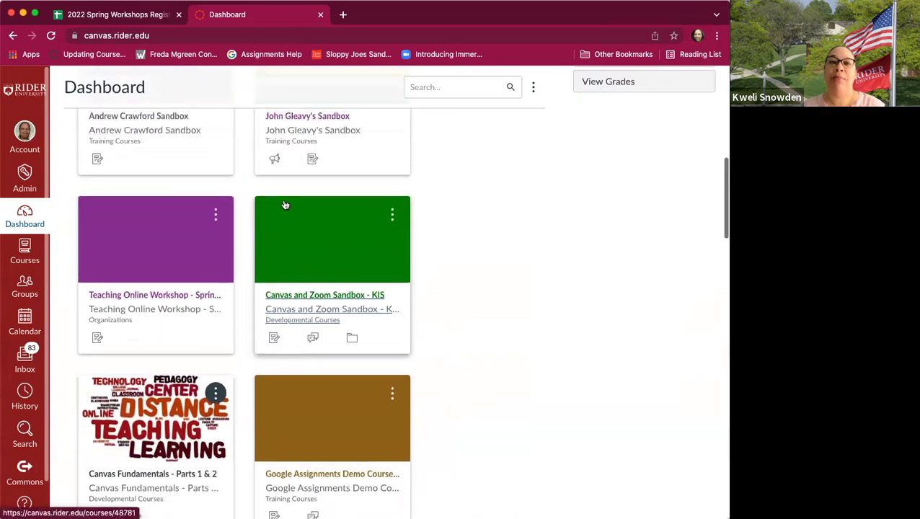
{"action": "scroll", "coordinate": [284, 205], "scroll_direction": "up", "scroll_amount": 5}
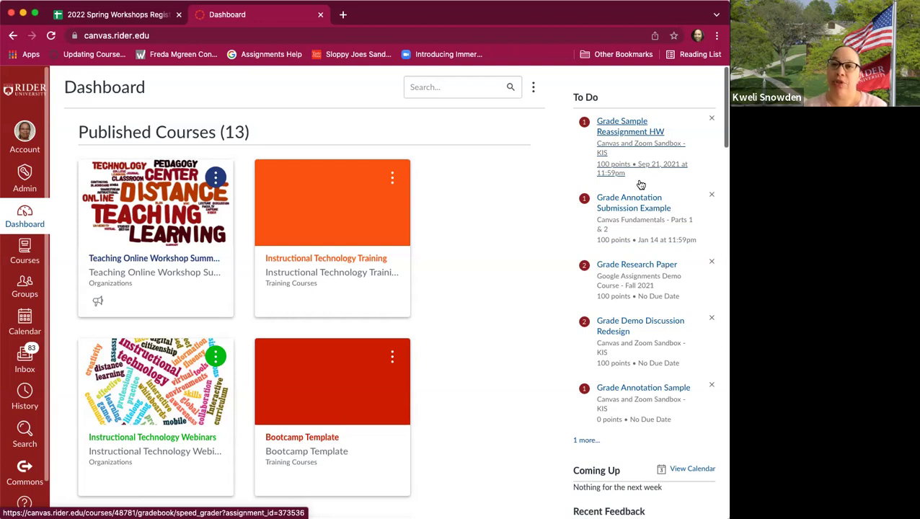
{"action": "scroll", "coordinate": [651, 226], "scroll_direction": "down", "scroll_amount": 3}
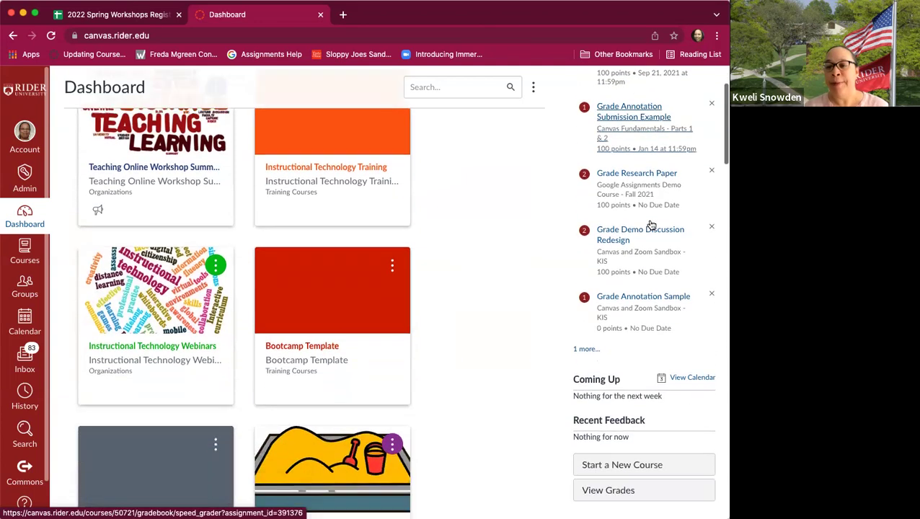
{"action": "scroll", "coordinate": [651, 226], "scroll_direction": "down", "scroll_amount": 1}
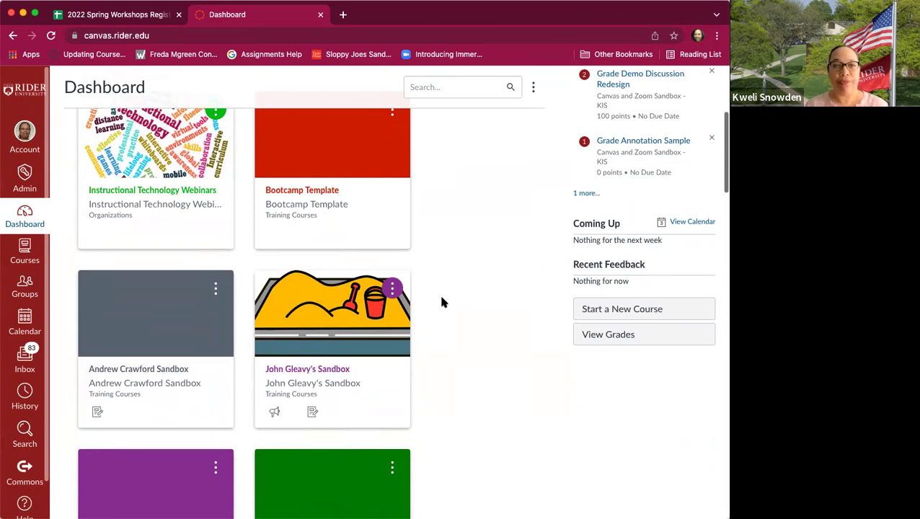
Step: Open the published course New Quizzes Demo from its Dashboard card
{"action": "scroll", "coordinate": [440, 302], "scroll_direction": "down", "scroll_amount": 8}
{"action": "scroll", "coordinate": [456, 305], "scroll_direction": "down", "scroll_amount": 3}
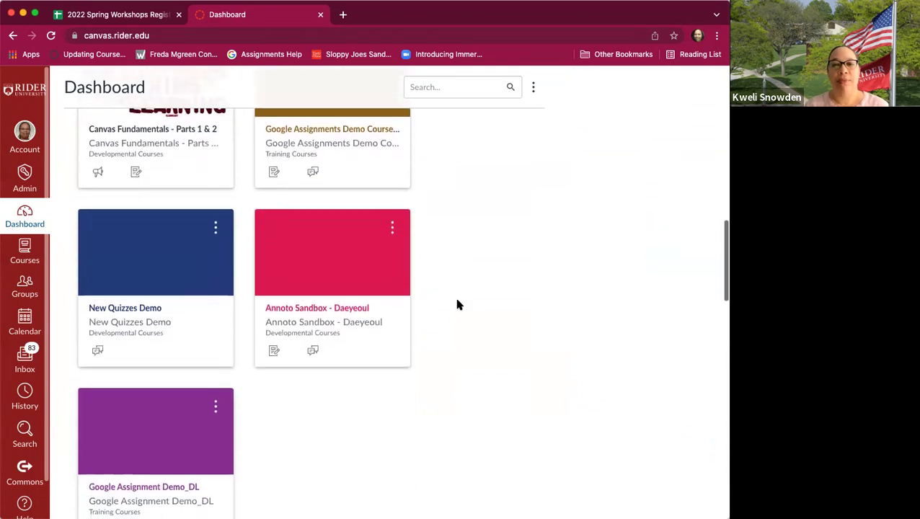
{"action": "left_click", "coordinate": [139, 278]}
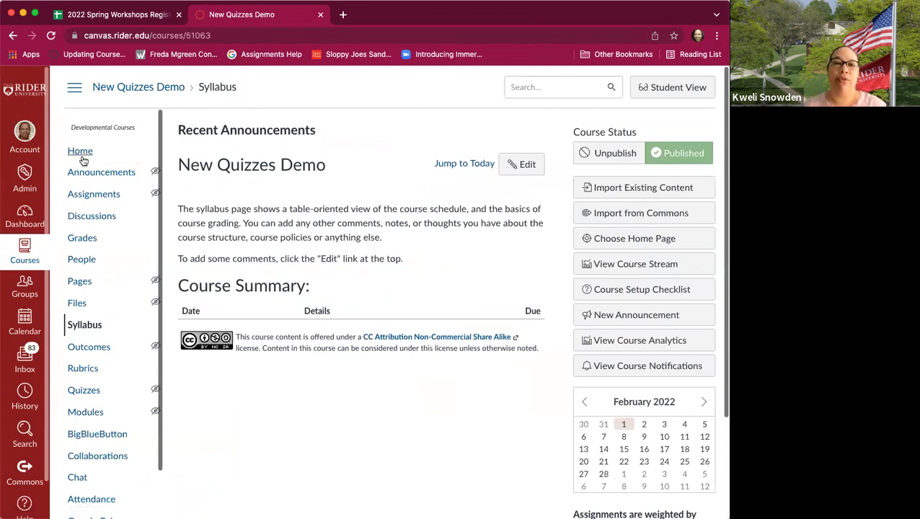
Step: View the course's Assignments page and return to the course home page
{"action": "left_click", "coordinate": [99, 196]}
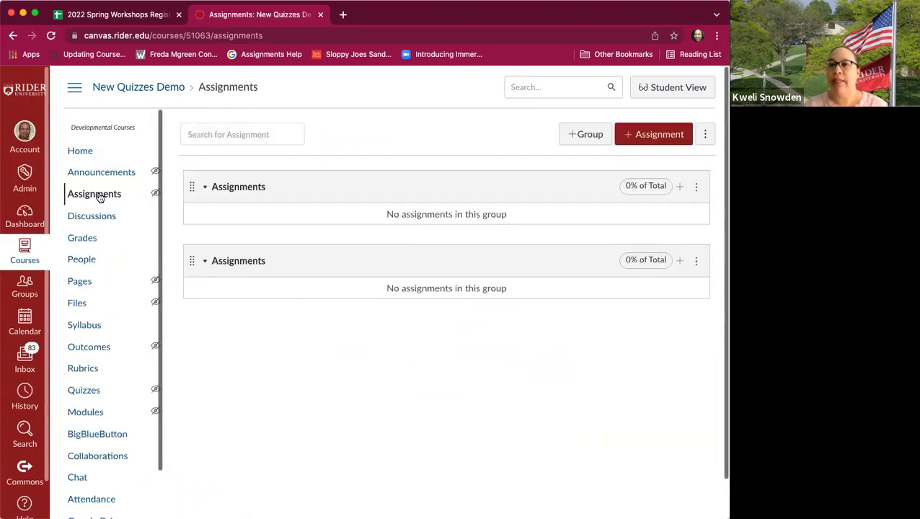
{"action": "left_click", "coordinate": [90, 153]}
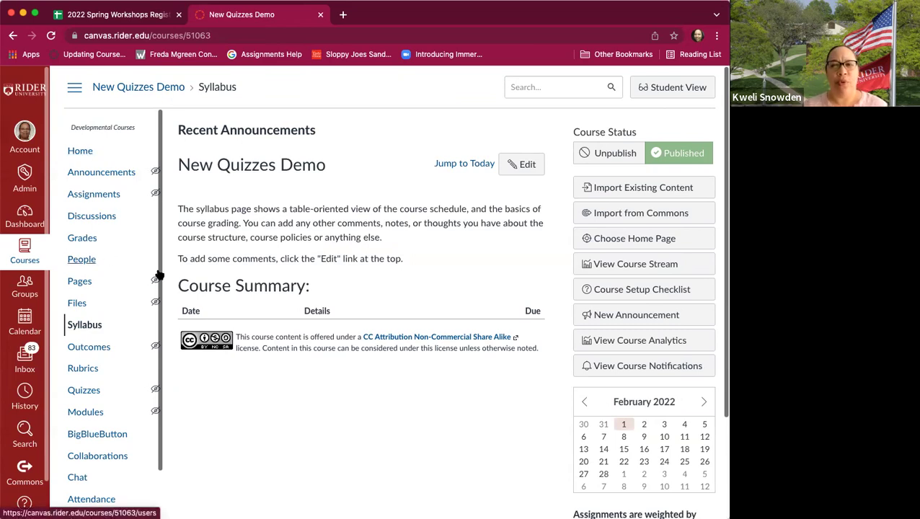
{"action": "left_click", "coordinate": [72, 151]}
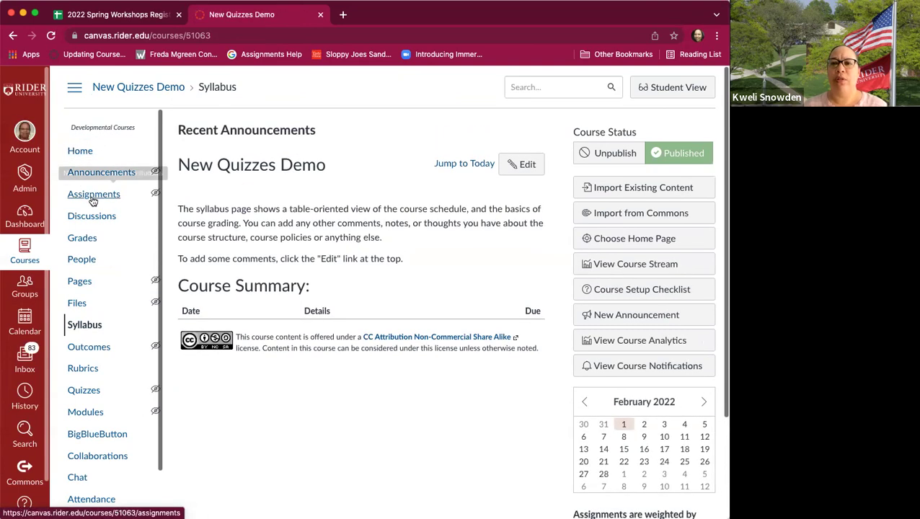
Step: Start importing existing content with the content type Copy a Canvas Course, and search for a source course with "template"
{"action": "left_click", "coordinate": [658, 189]}
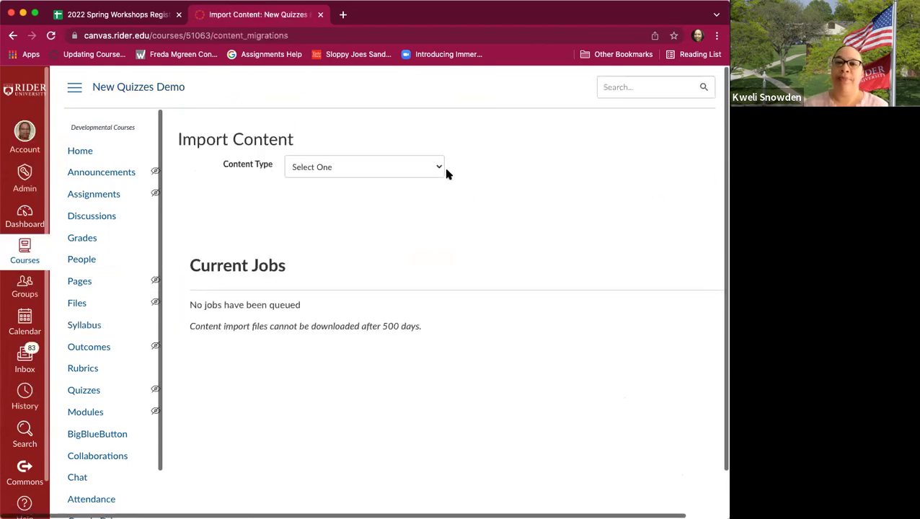
{"action": "left_click", "coordinate": [436, 169]}
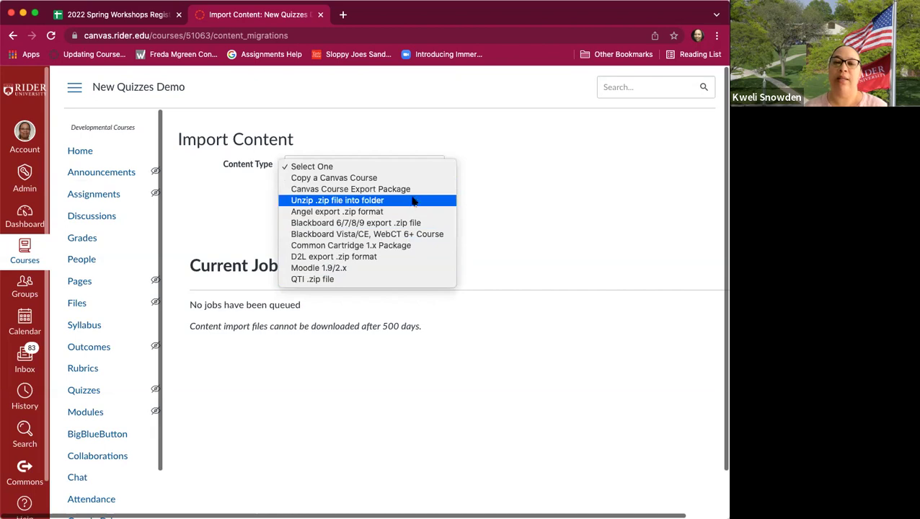
{"action": "left_click", "coordinate": [360, 183]}
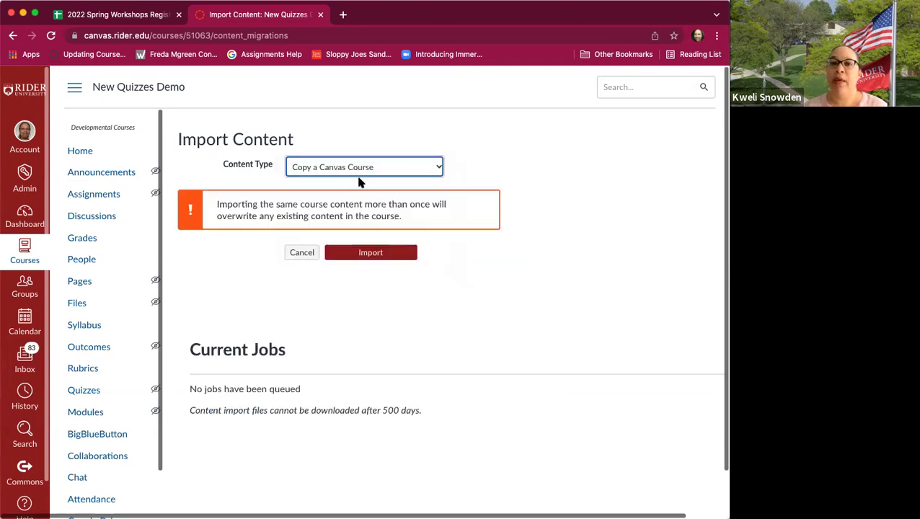
{"action": "left_click", "coordinate": [406, 201]}
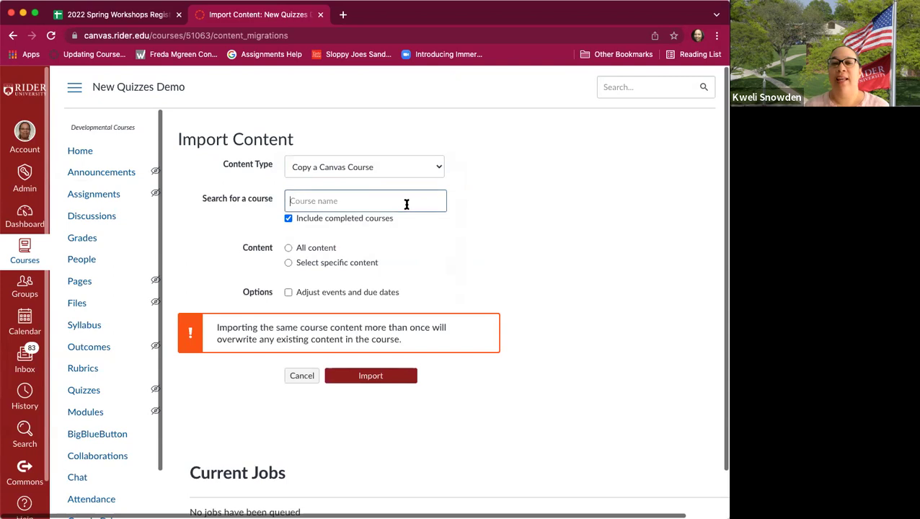
{"action": "type", "text": "template"}
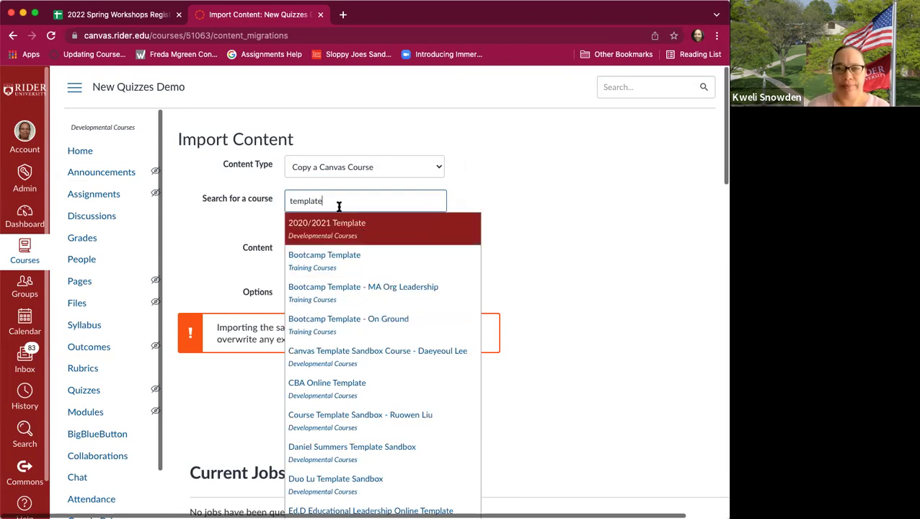
Step: Change the course search to "teaching online workshop" and choose Teaching Online Workshop - Spring 2021 as the source course
{"action": "left_click_drag", "start_coordinate": [329, 201], "coordinate": [265, 203]}
{"action": "type", "text": "tea"}
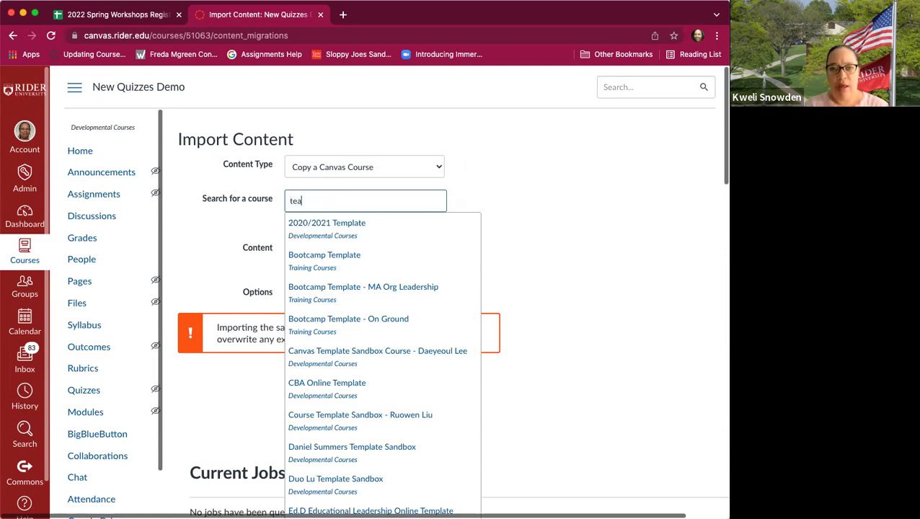
{"action": "type", "text": "ching "}
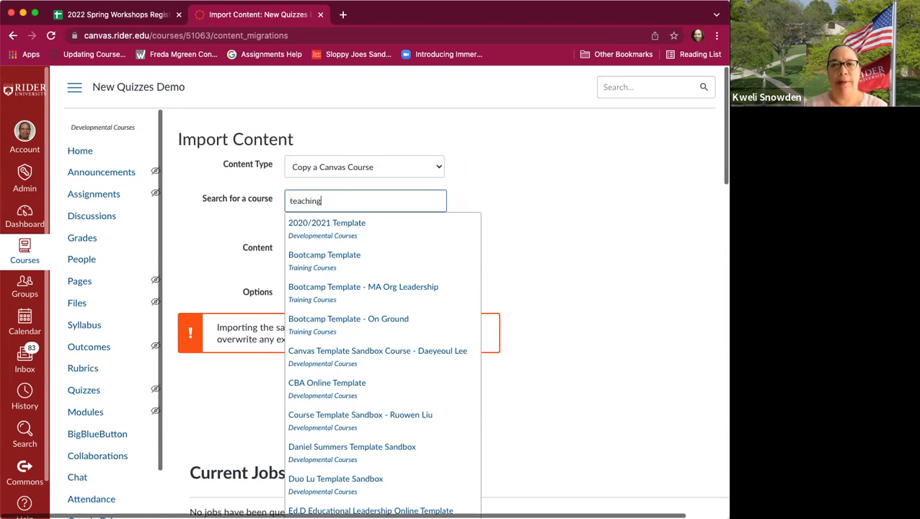
{"action": "type", "text": "online workshop"}
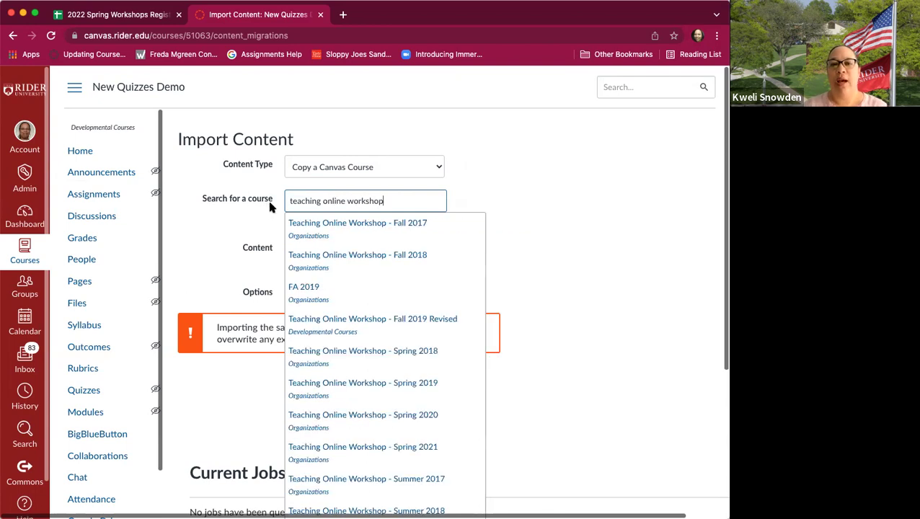
{"action": "scroll", "coordinate": [376, 353], "scroll_direction": "down", "scroll_amount": 2}
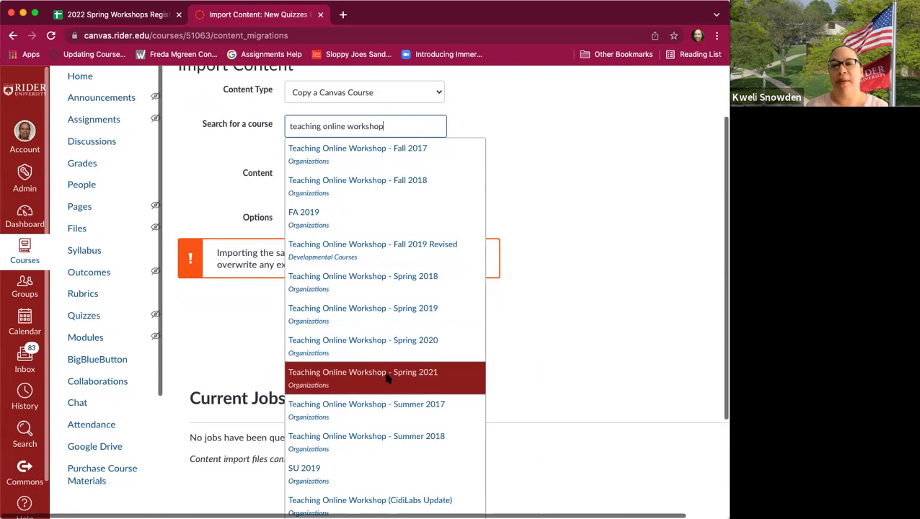
{"action": "left_click", "coordinate": [387, 378]}
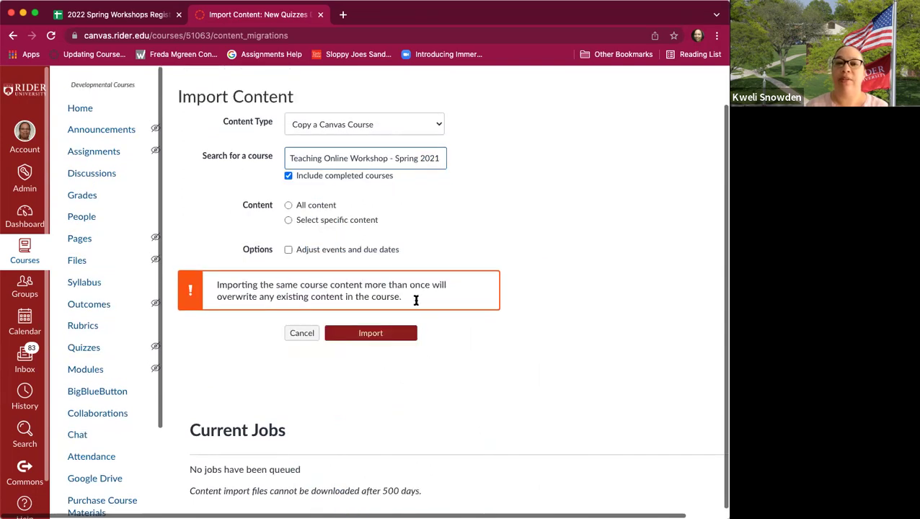
Step: Set the import to Select specific content instead of All content and start the import
{"action": "left_click", "coordinate": [290, 208]}
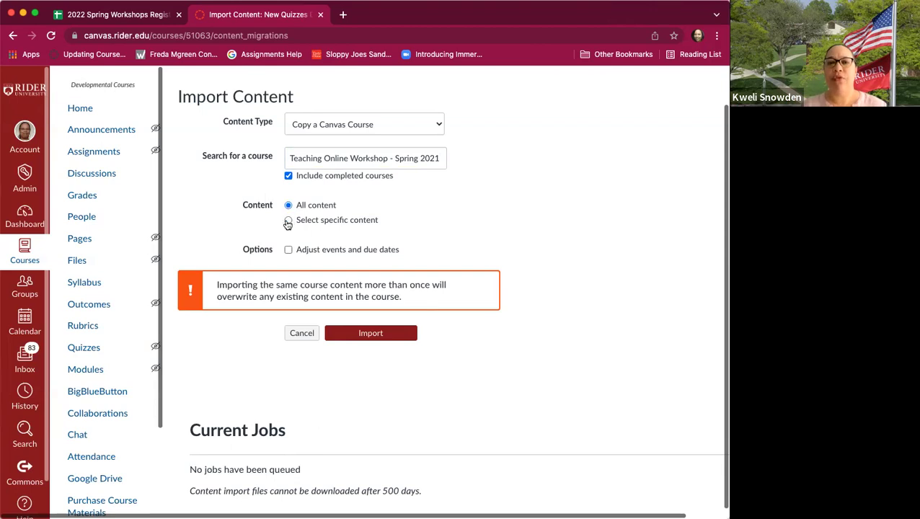
{"action": "left_click", "coordinate": [289, 220]}
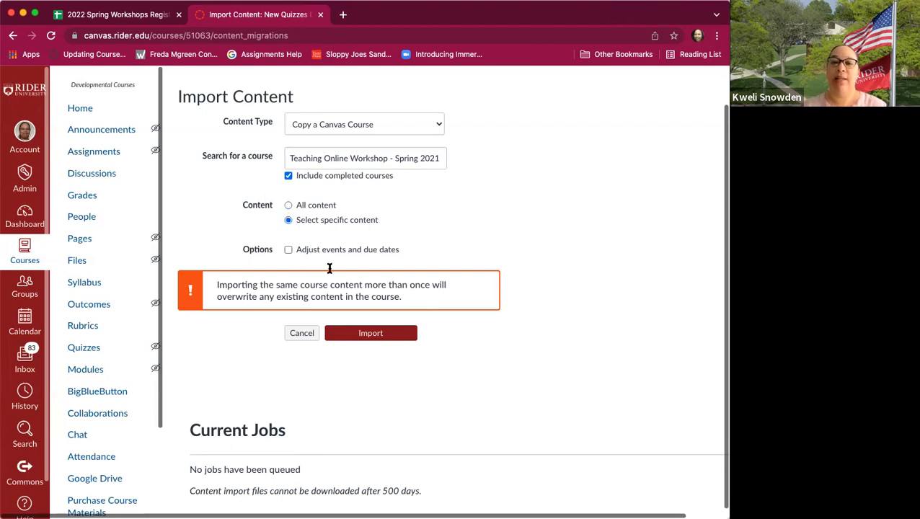
{"action": "left_click", "coordinate": [370, 333]}
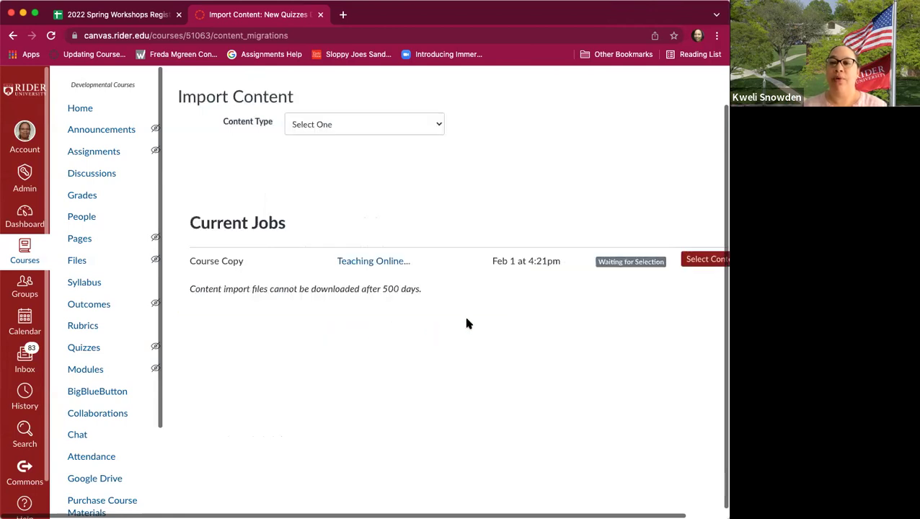
Step: Open the content selection for the queued course copy, include all Files with both course file folders, and confirm the selection
{"action": "scroll", "coordinate": [603, 173], "scroll_direction": "right", "scroll_amount": 2}
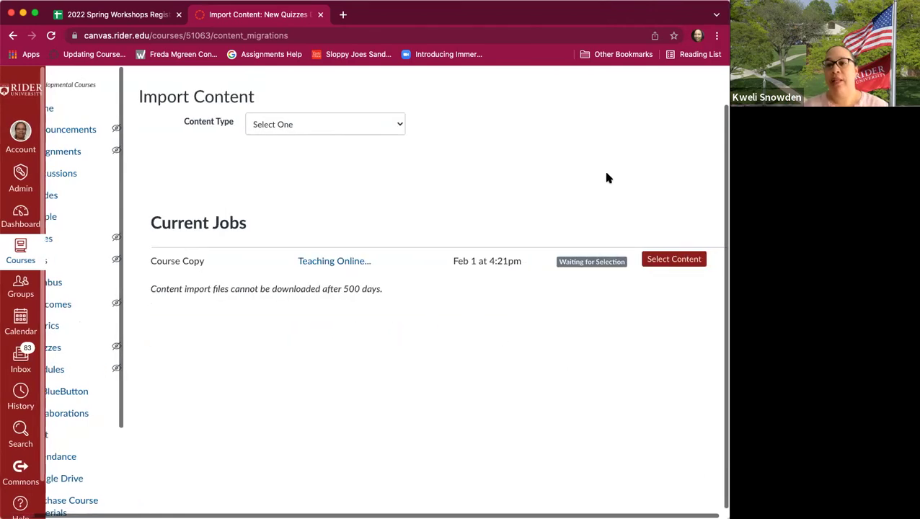
{"action": "scroll", "coordinate": [606, 178], "scroll_direction": "up", "scroll_amount": 1}
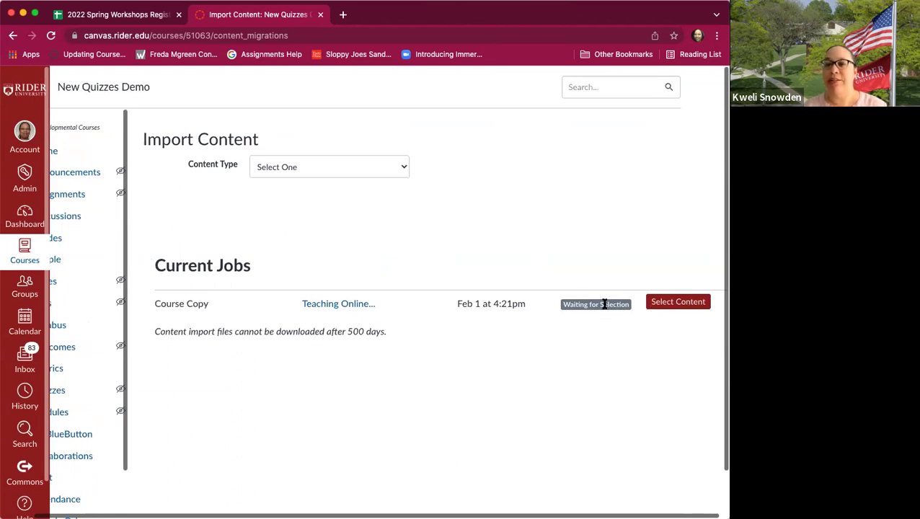
{"action": "left_click", "coordinate": [678, 302]}
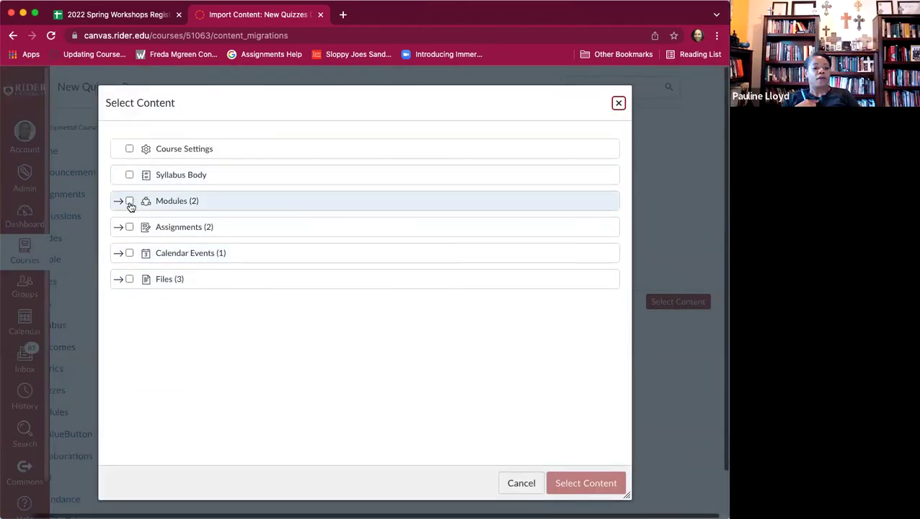
{"action": "left_click", "coordinate": [120, 280]}
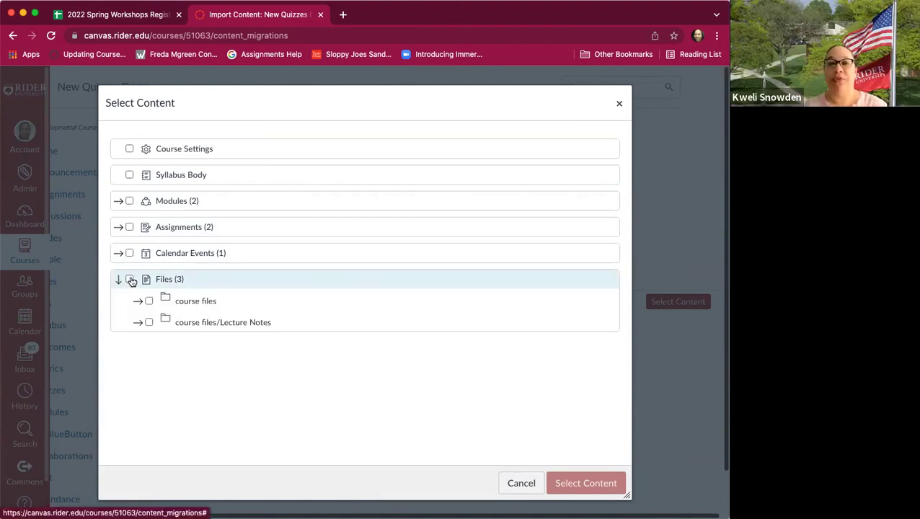
{"action": "left_click", "coordinate": [130, 280]}
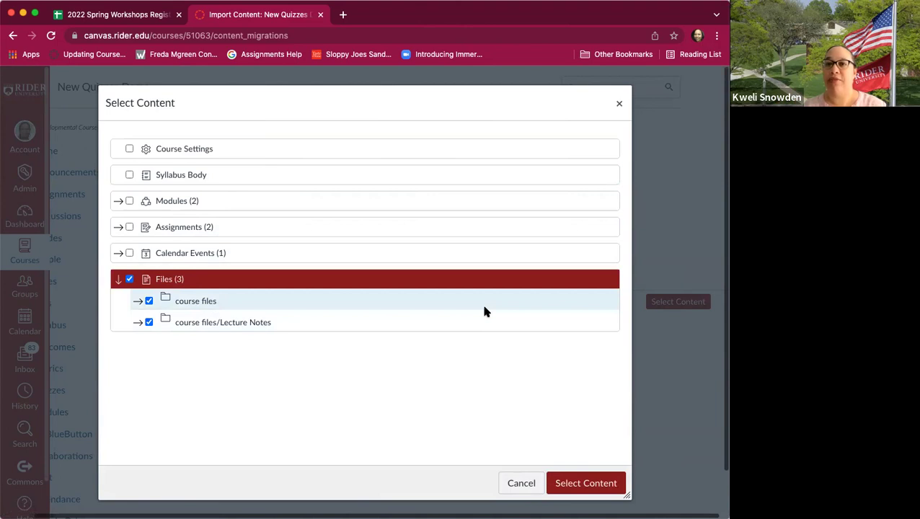
{"action": "left_click", "coordinate": [586, 483]}
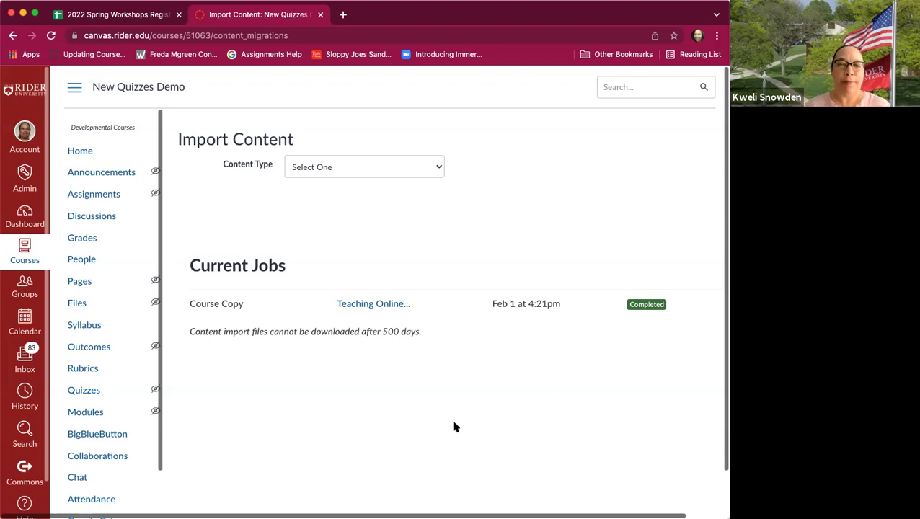
Step: Open the course's Syllabus for editing and enter "Enter text by typing. Copy and paste" in the syllabus description
{"action": "scroll", "coordinate": [390, 433], "scroll_direction": "right", "scroll_amount": 1}
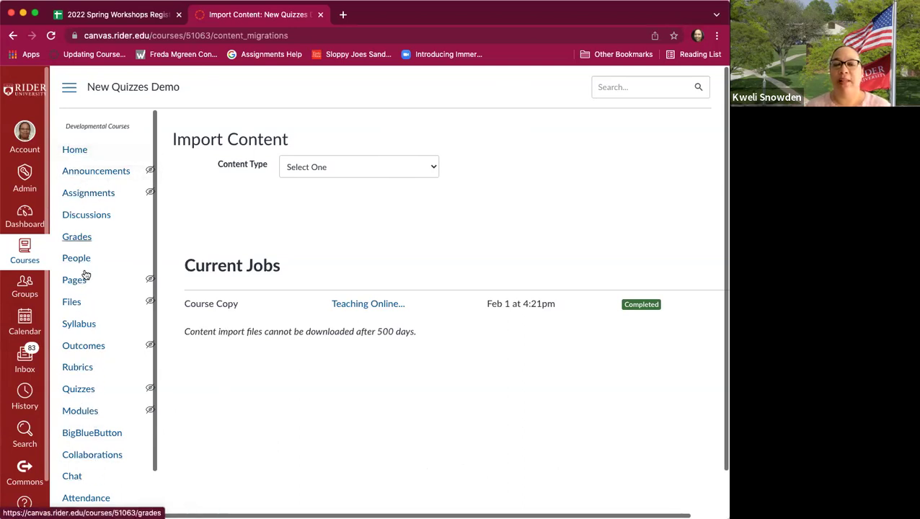
{"action": "left_click", "coordinate": [79, 322]}
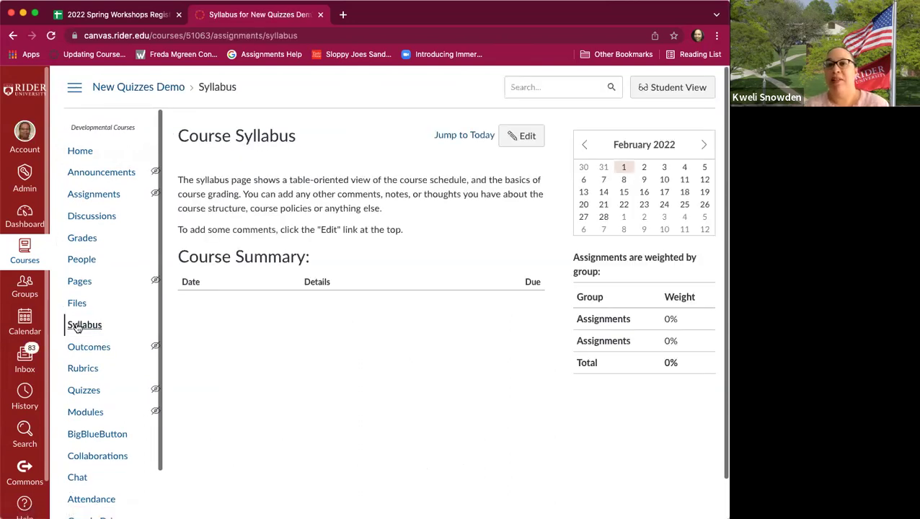
{"action": "left_click", "coordinate": [524, 140]}
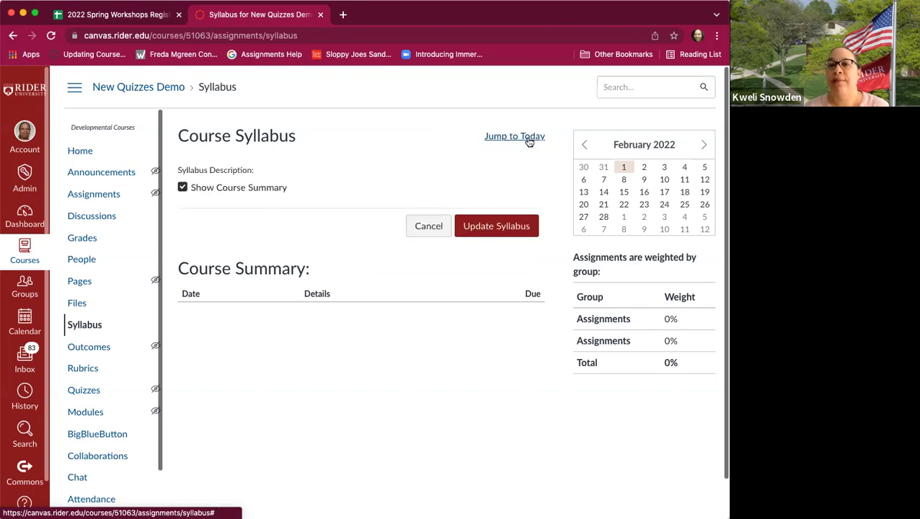
{"action": "scroll", "coordinate": [384, 263], "scroll_direction": "down", "scroll_amount": 2}
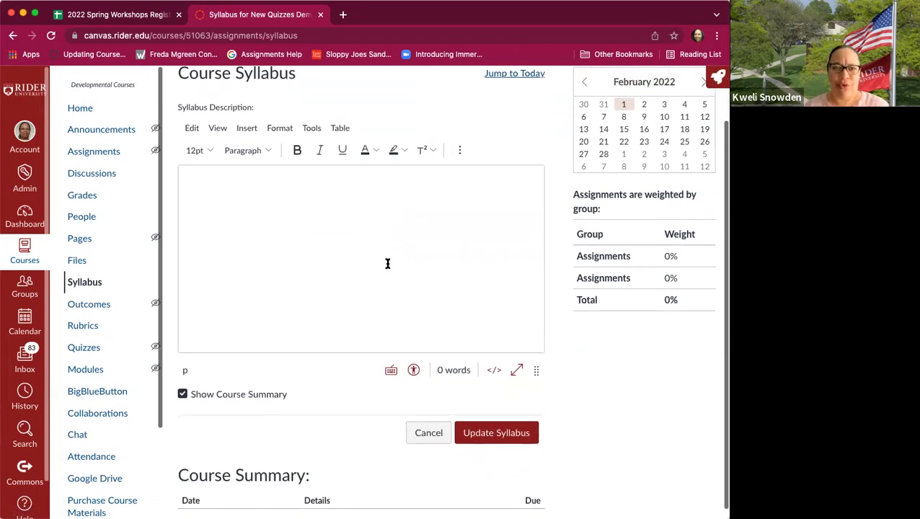
{"action": "left_click", "coordinate": [209, 187]}
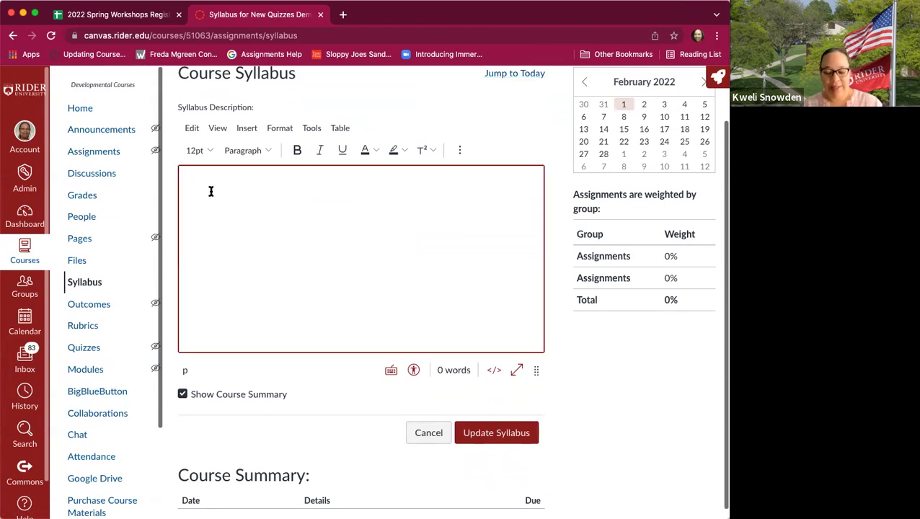
{"action": "type", "text": "E"}
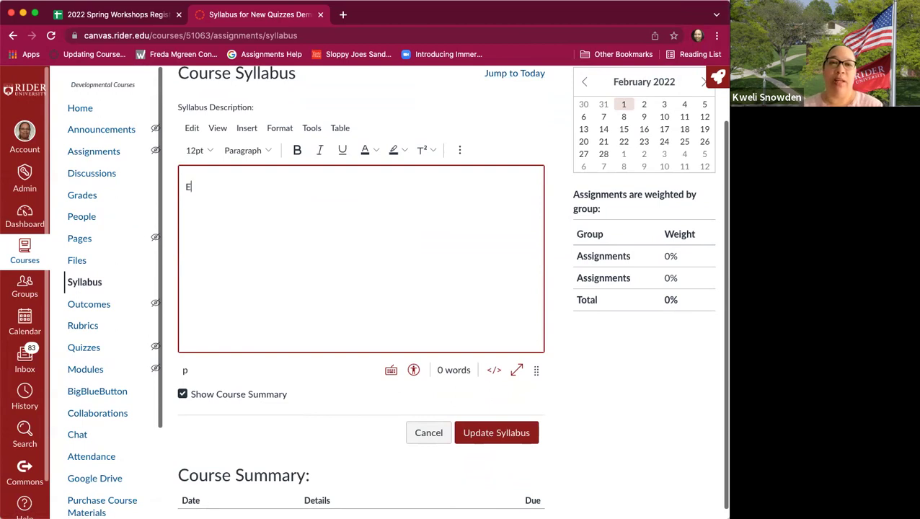
{"action": "type", "text": "nter text b"}
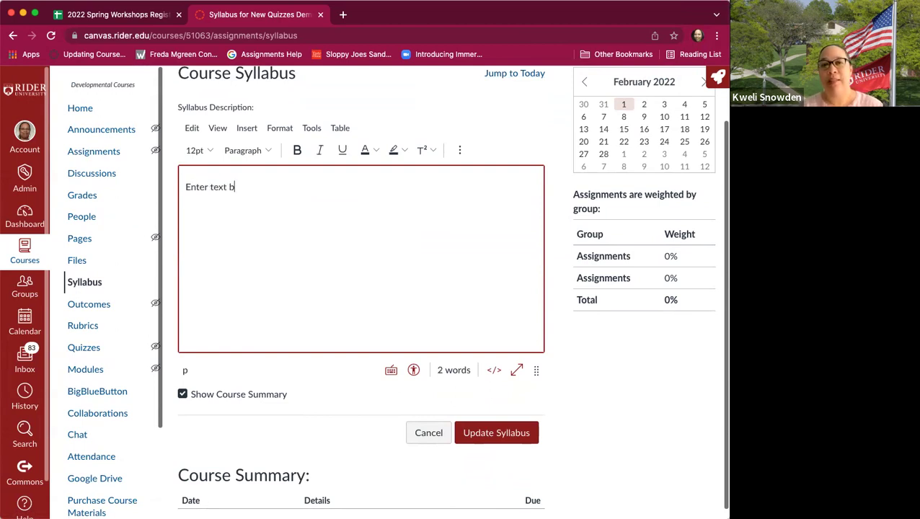
{"action": "type", "text": "y typing."}
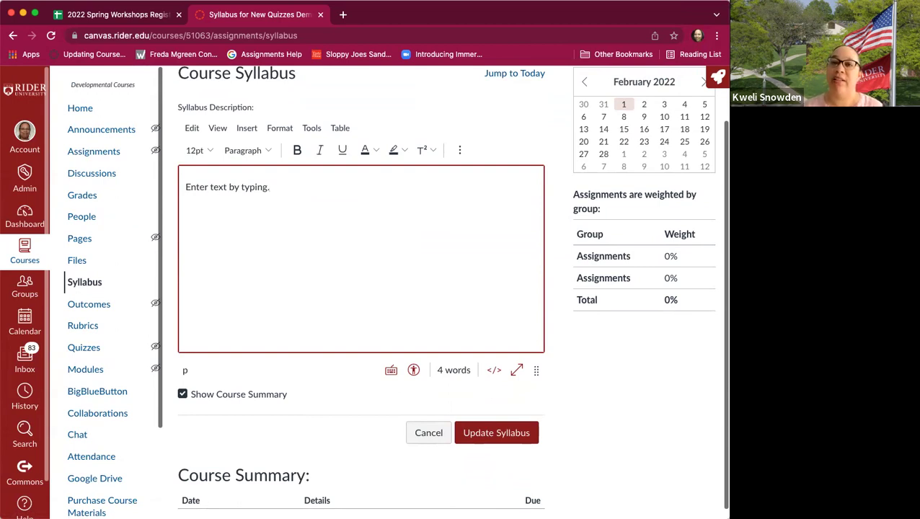
{"action": "type", "text": "C"}
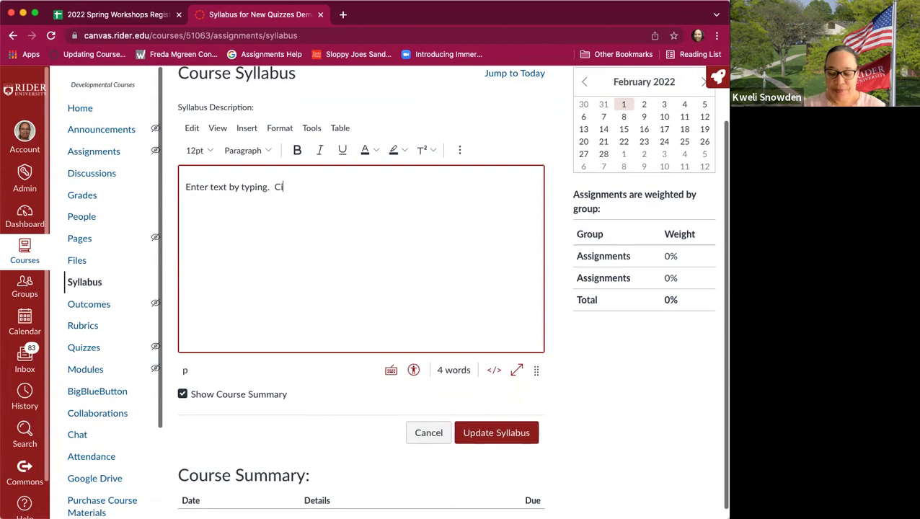
{"action": "type", "text": "opy and paste"}
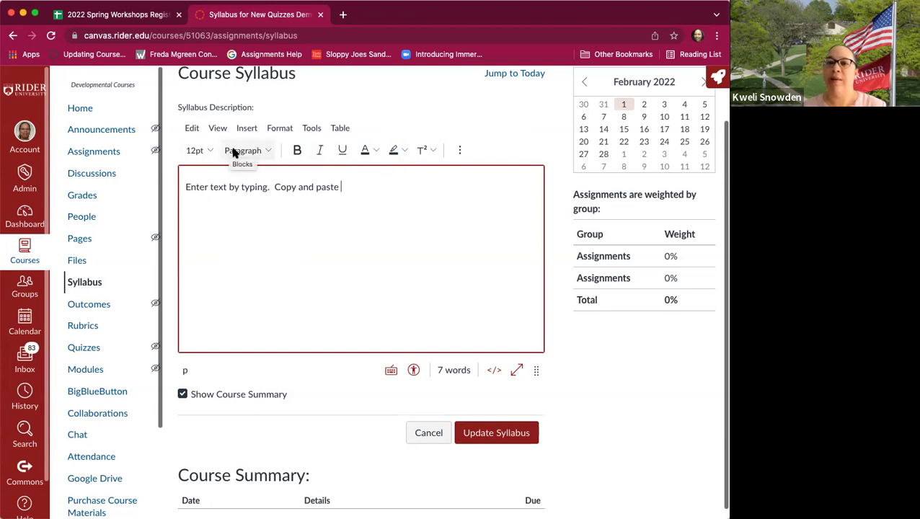
Step: Add the line "Click here to access the Spring 2022 syllabus" below the first line, separated by a blank line
{"action": "scroll", "coordinate": [437, 209], "scroll_direction": "up", "scroll_amount": 2}
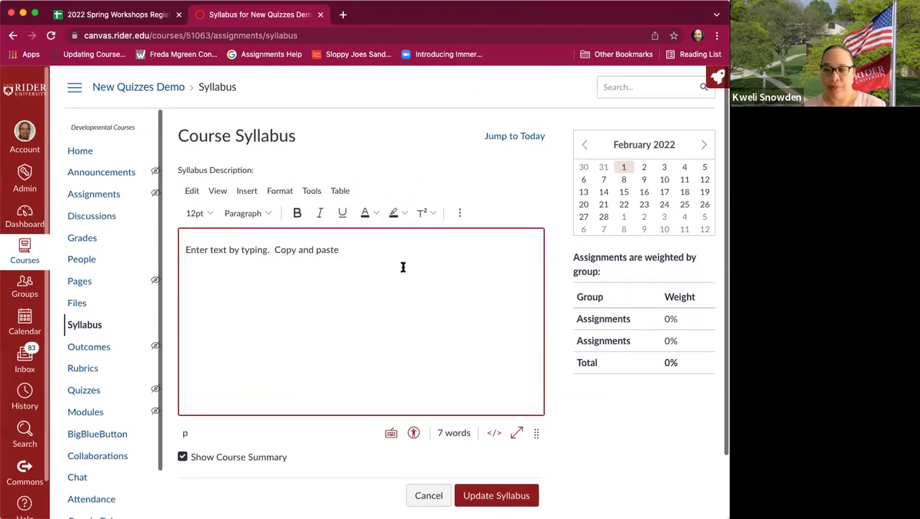
{"action": "key", "text": "Return"}
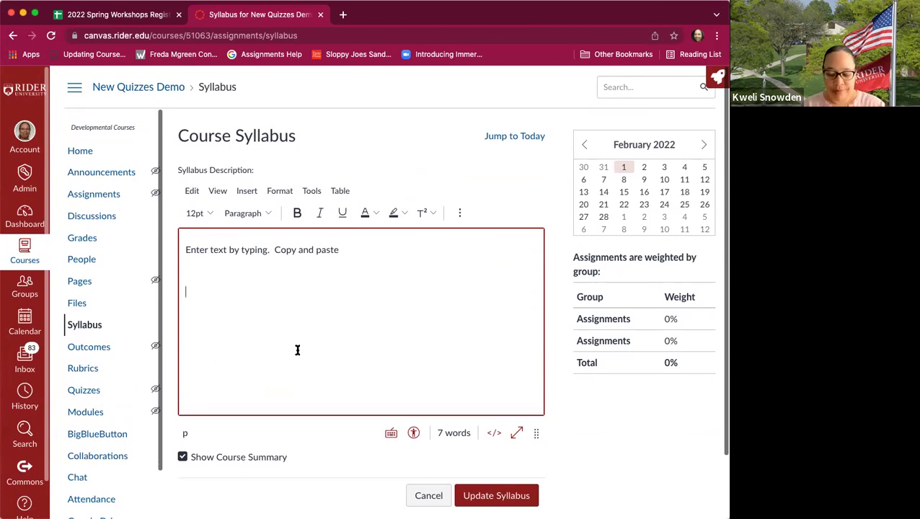
{"action": "type", "text": "Click"}
{"action": "type", "text": " here"}
{"action": "type", "text": "acc"}
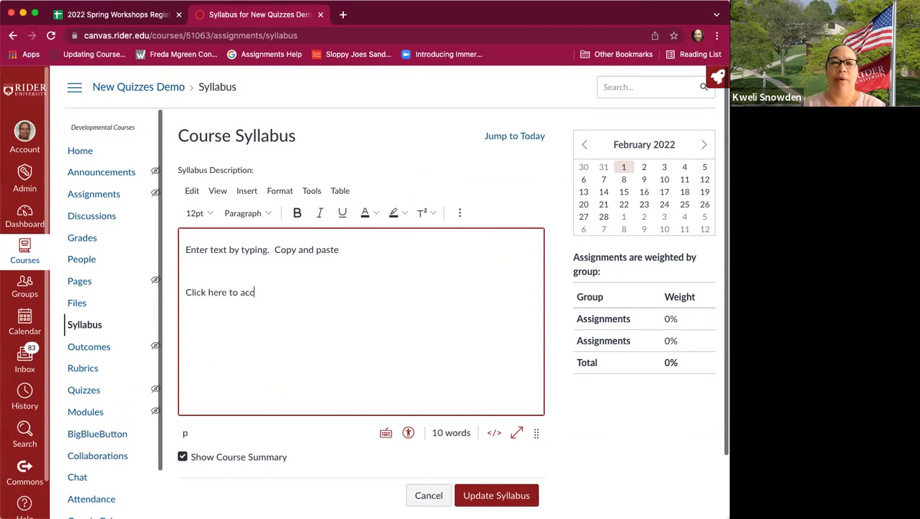
{"action": "type", "text": "ess the Fil"}
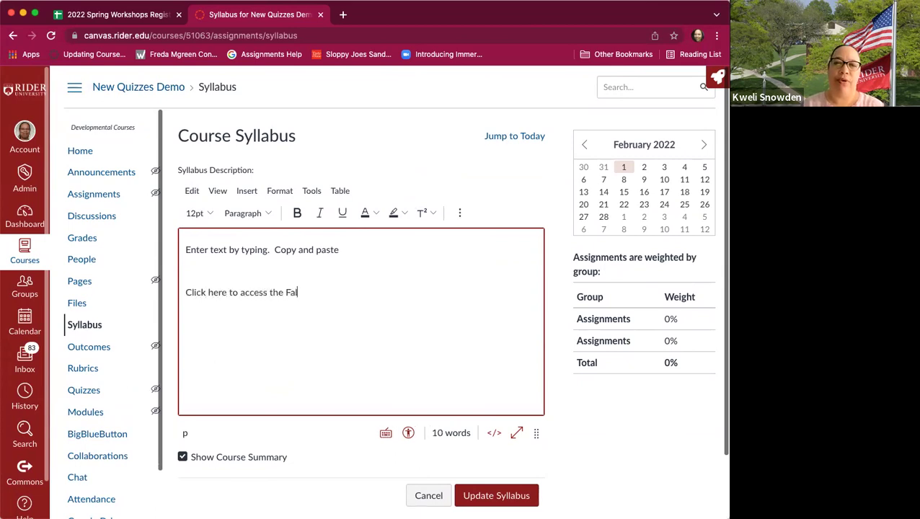
{"action": "key", "text": "BackSpace"}
{"action": "key", "text": "BackSpace"}
{"action": "key", "text": "BackSpace"}
{"action": "type", "text": "Spring 202"}
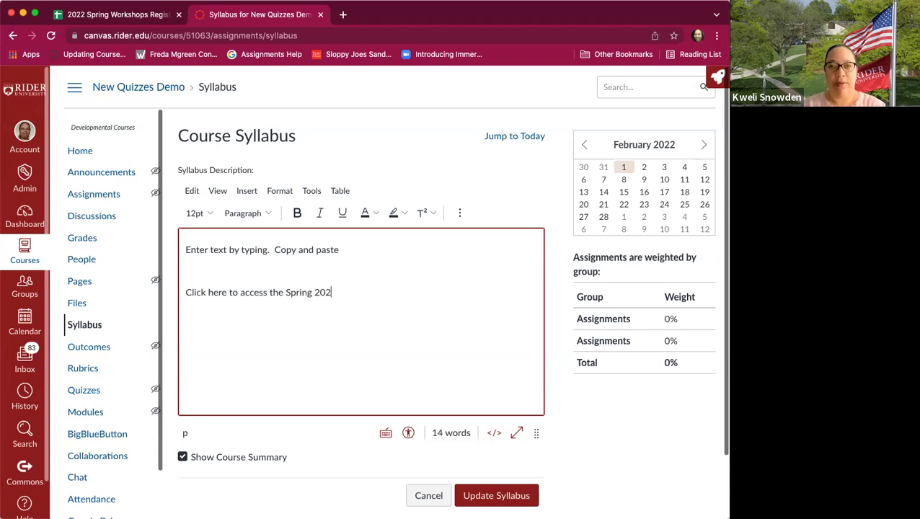
{"action": "type", "text": "2 syllabus"}
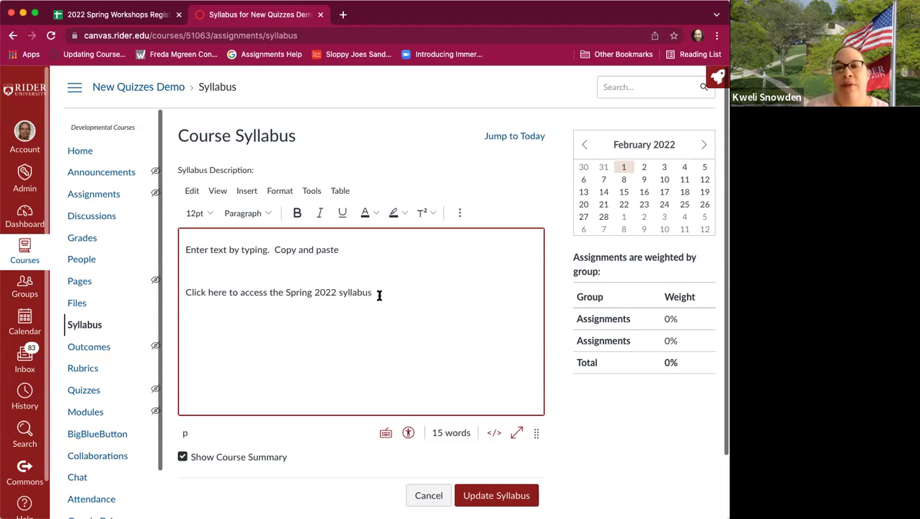
Step: Select the words "Spring 2022 syllabus" and upload 14_AssessmentWorkshop.pdf from the computer as the document to link
{"action": "left_click_drag", "start_coordinate": [372, 292], "coordinate": [285, 294]}
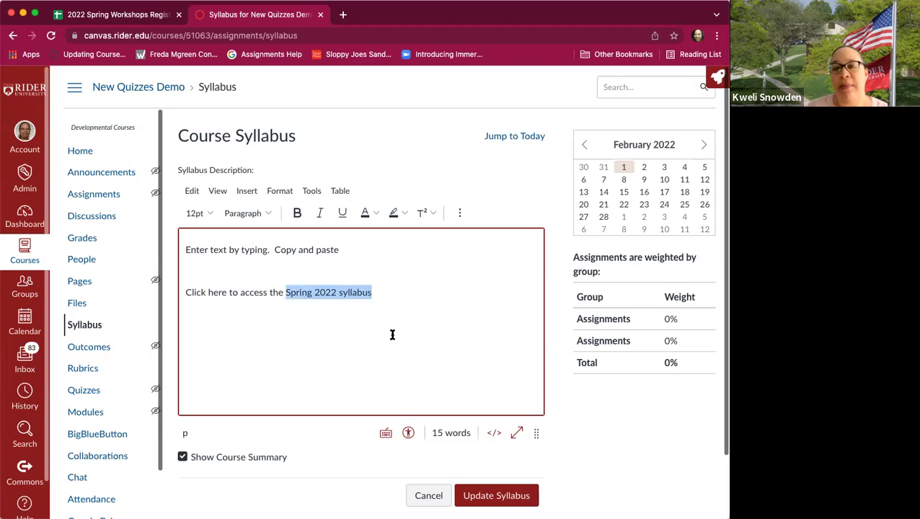
{"action": "left_click", "coordinate": [459, 213]}
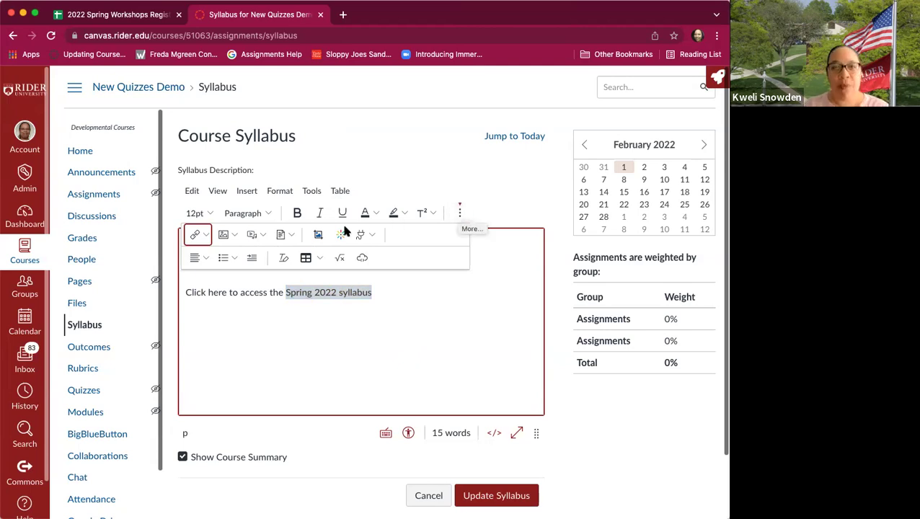
{"action": "left_click", "coordinate": [291, 234]}
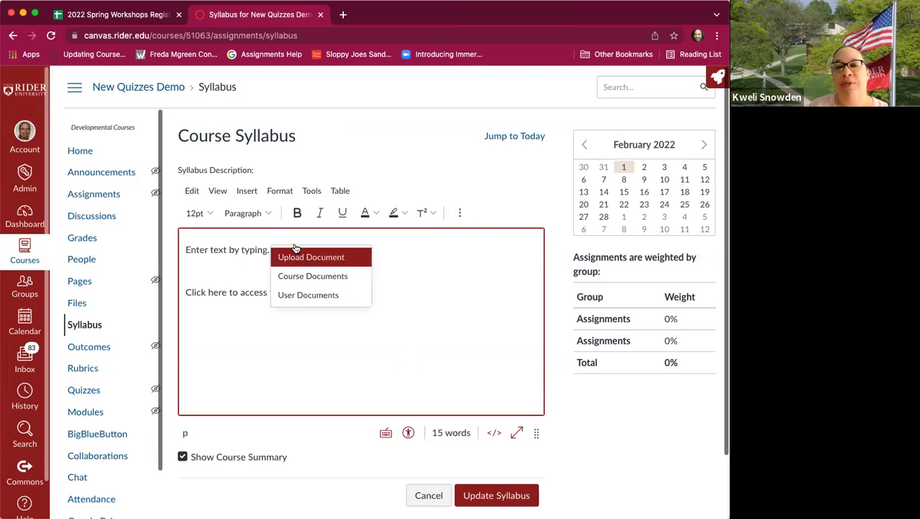
{"action": "left_click", "coordinate": [333, 261]}
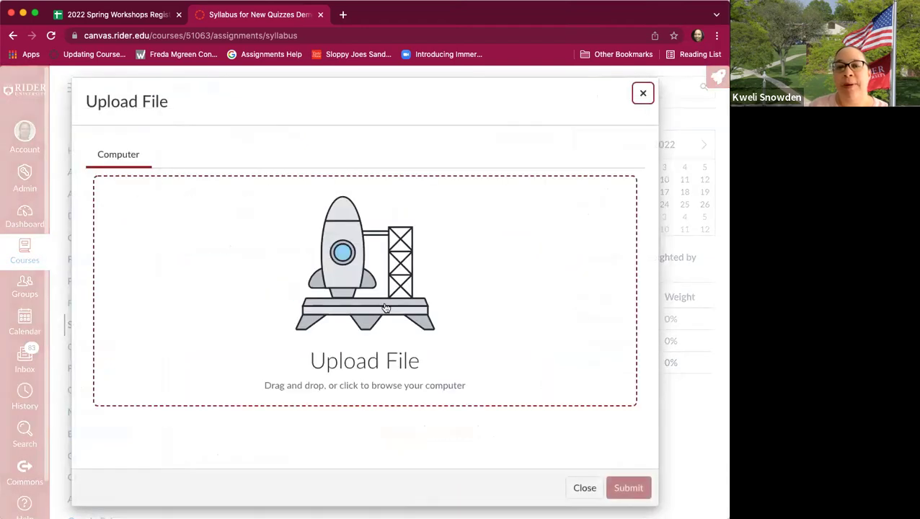
{"action": "left_click", "coordinate": [328, 319]}
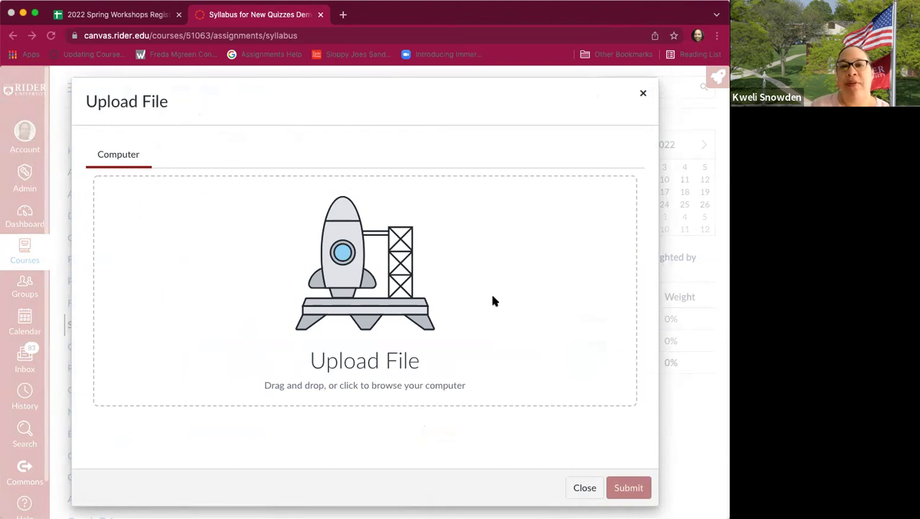
{"action": "left_click", "coordinate": [646, 414]}
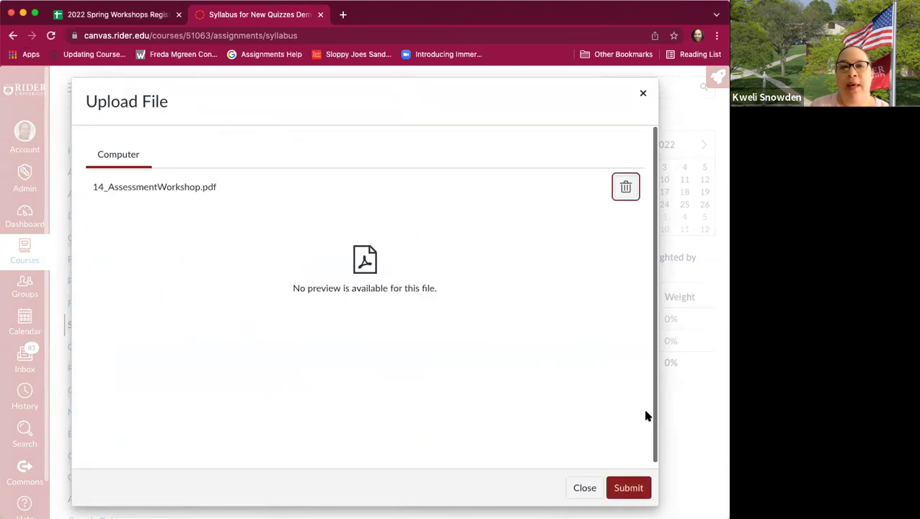
{"action": "left_click", "coordinate": [637, 488]}
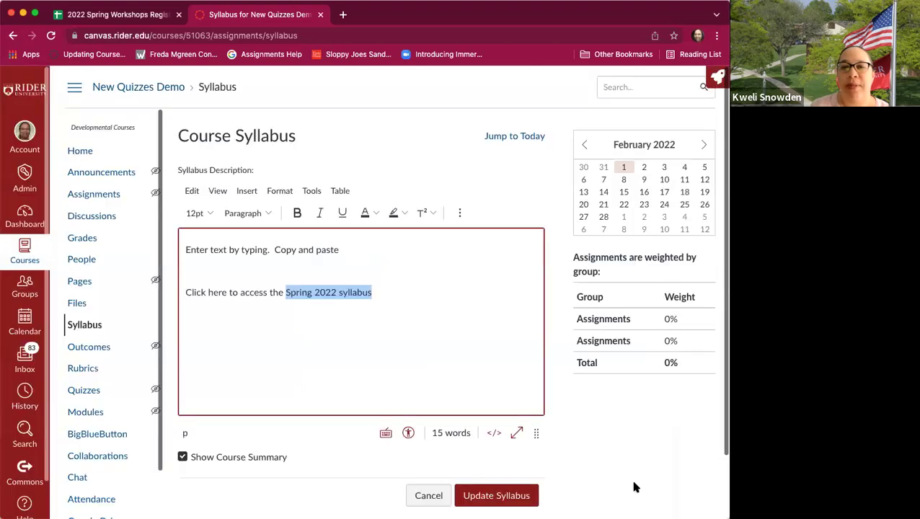
Step: Upload CourseAssessment_and_AlignmentTemplateTool.pdf from the computer as a linked document for the selected "Spring 2022 syllabus" text
{"action": "left_click", "coordinate": [460, 212]}
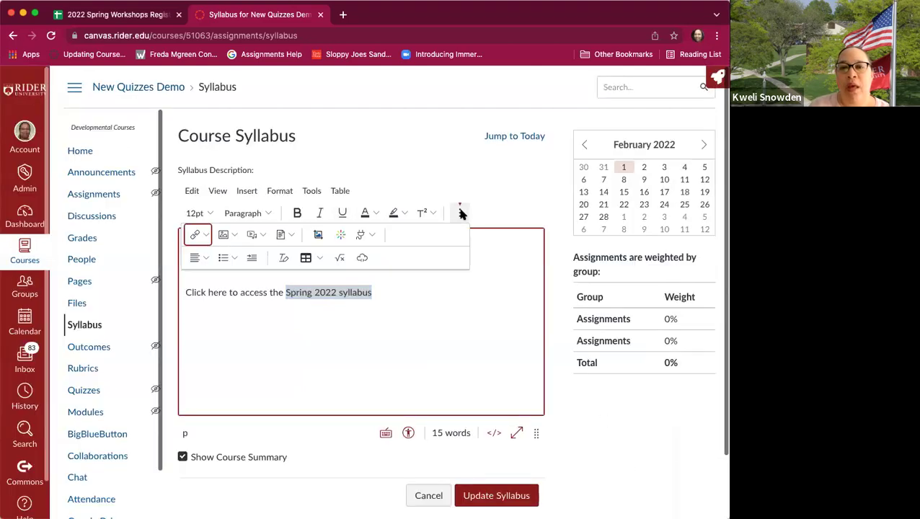
{"action": "left_click", "coordinate": [286, 235]}
{"action": "left_click", "coordinate": [303, 260]}
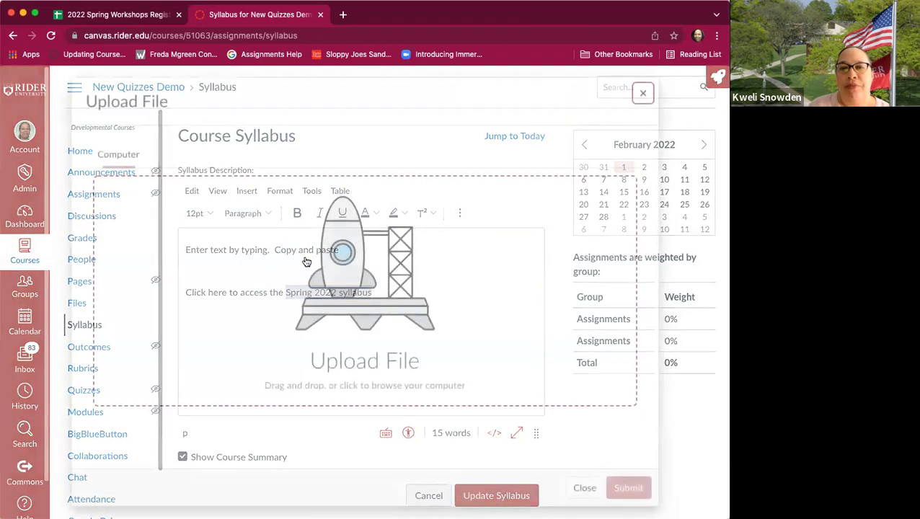
{"action": "left_click", "coordinate": [354, 327]}
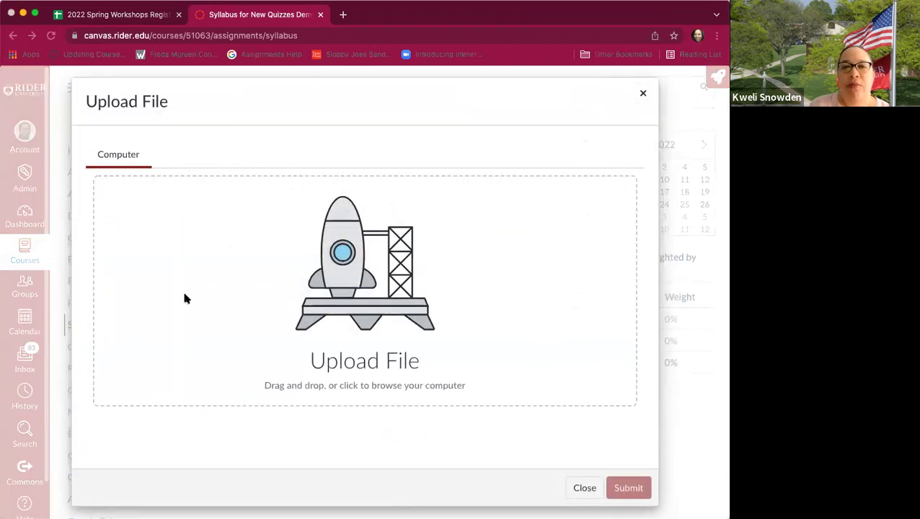
{"action": "left_click", "coordinate": [649, 413]}
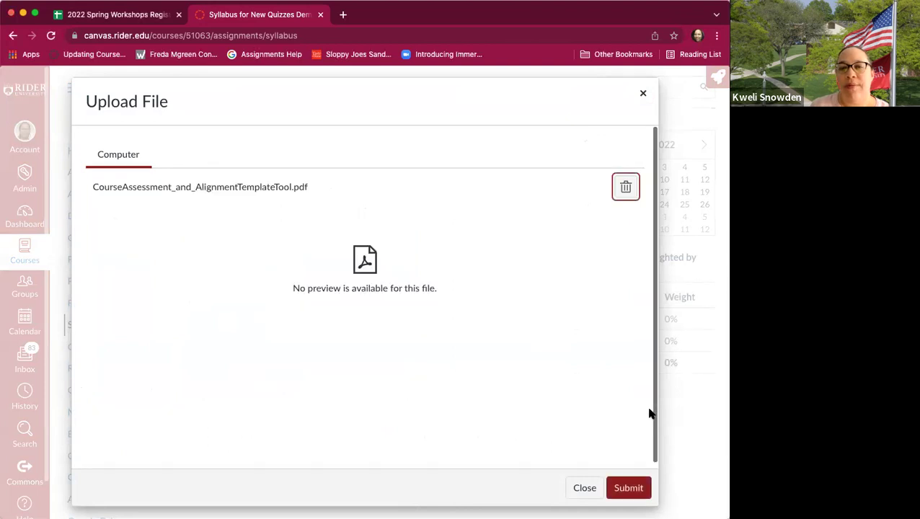
{"action": "left_click", "coordinate": [633, 493]}
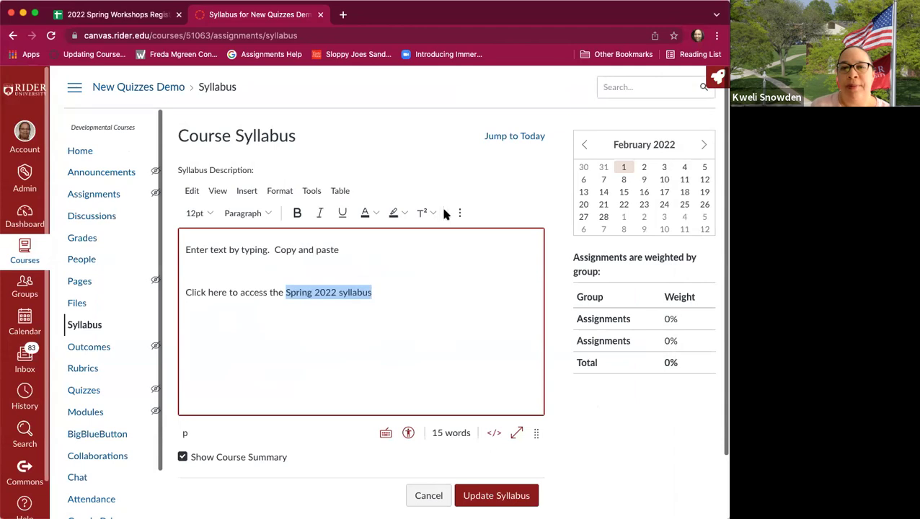
Step: Delete the extra file entry in front of the "Spring 2022 syllabus" link and save the syllabus
{"action": "left_click", "coordinate": [459, 212]}
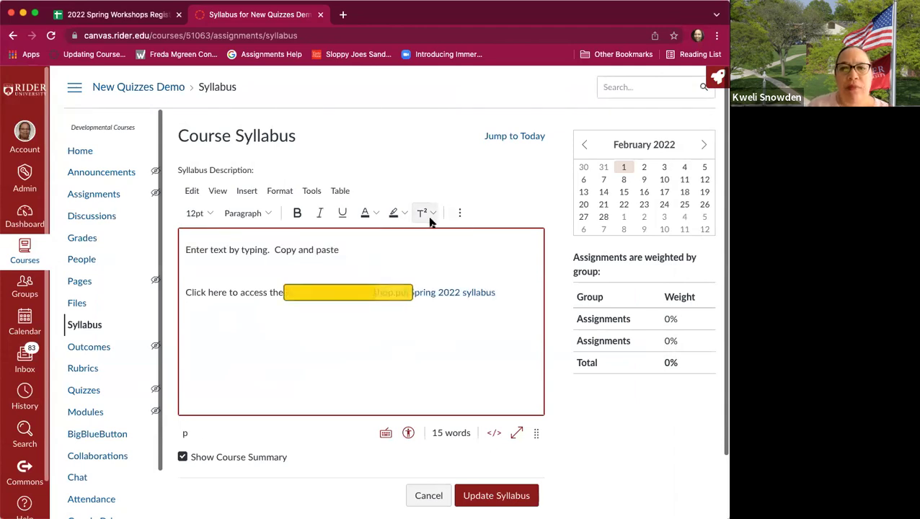
{"action": "left_click_drag", "start_coordinate": [407, 293], "coordinate": [286, 292]}
{"action": "key", "text": "BackSpace"}
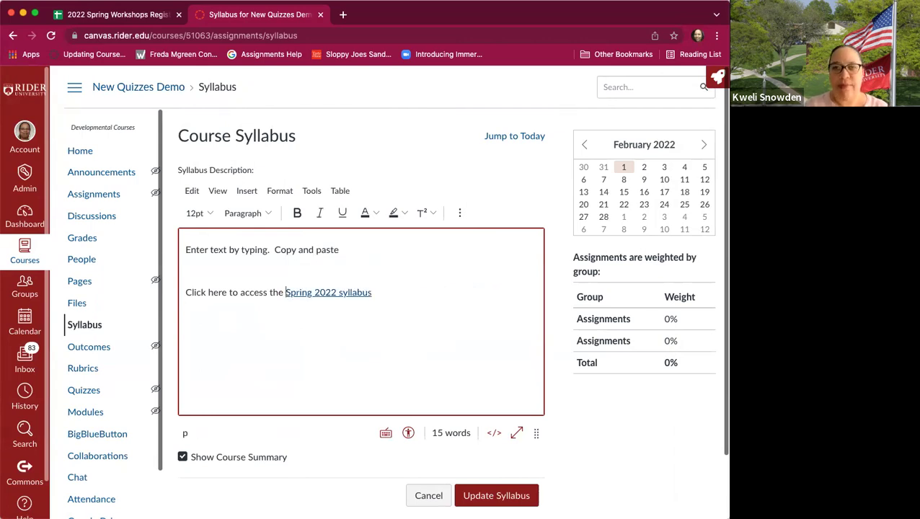
{"action": "left_click", "coordinate": [509, 502]}
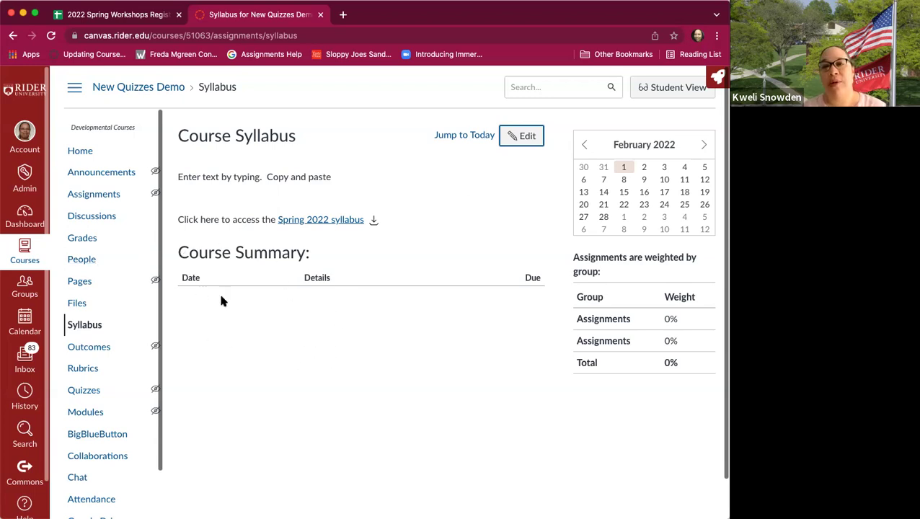
Step: Edit the syllabus again to turn off Show Course Summary, and save the update
{"action": "left_click", "coordinate": [524, 139]}
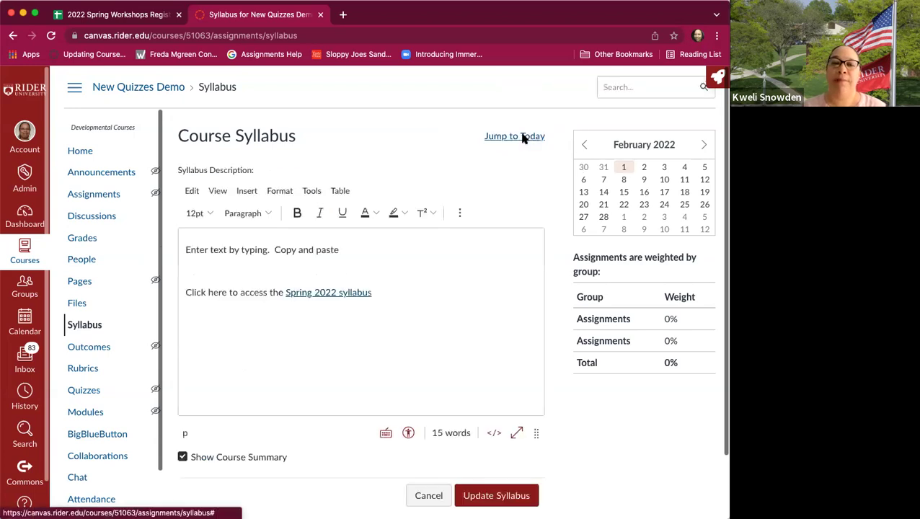
{"action": "scroll", "coordinate": [307, 415], "scroll_direction": "down", "scroll_amount": 2}
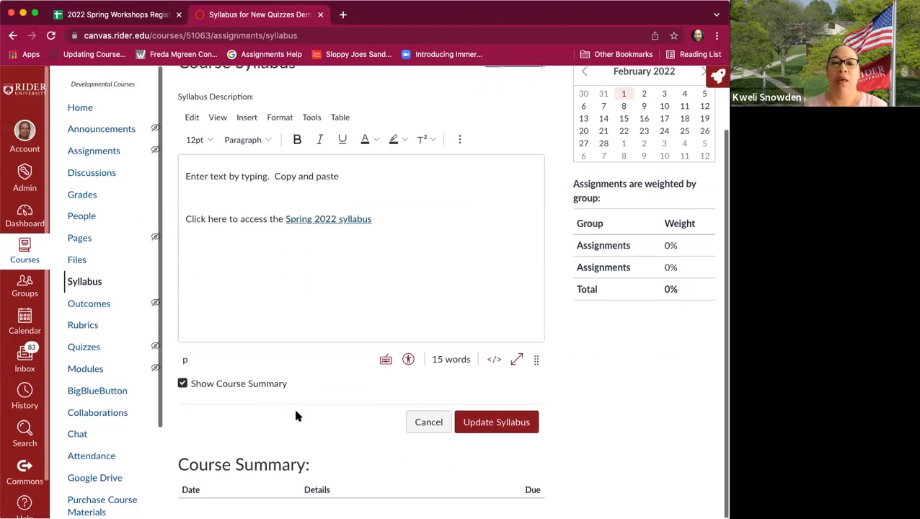
{"action": "left_click", "coordinate": [182, 385]}
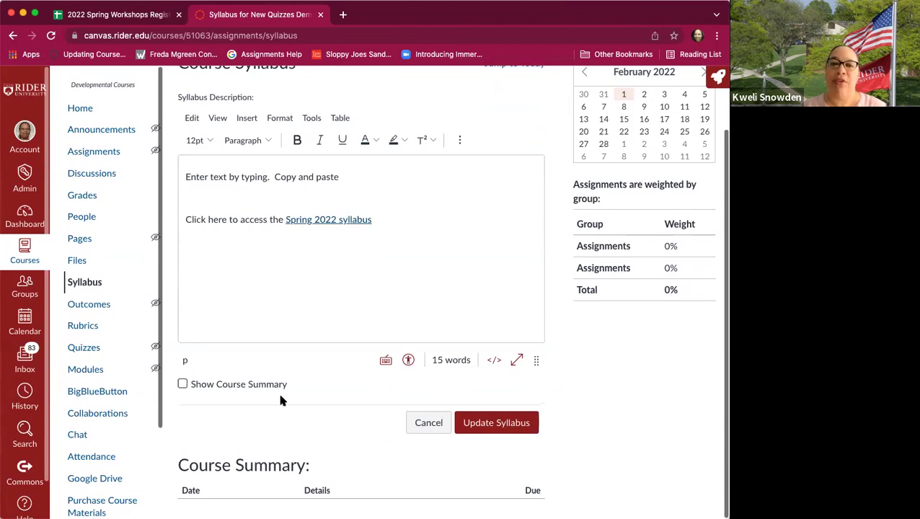
{"action": "left_click", "coordinate": [503, 425]}
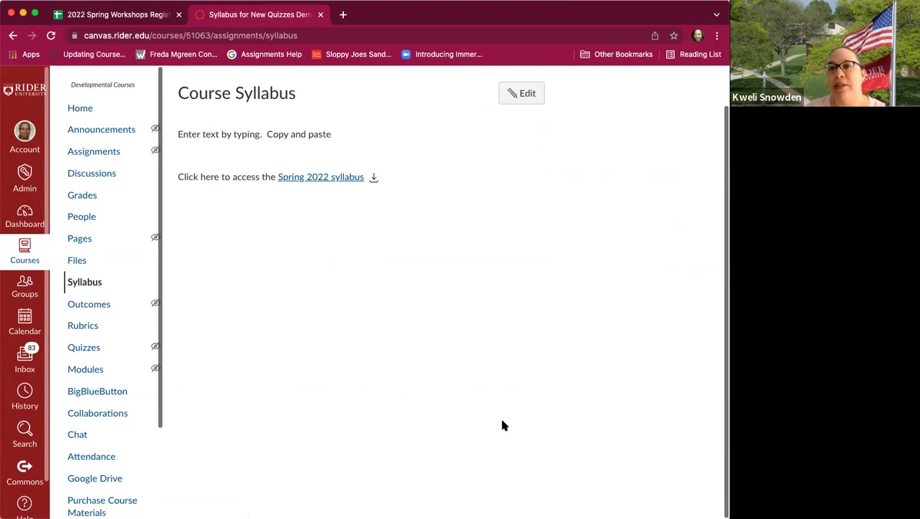
Step: Edit the syllabus to turn Show Course Summary back on, and save the update
{"action": "left_click", "coordinate": [529, 94]}
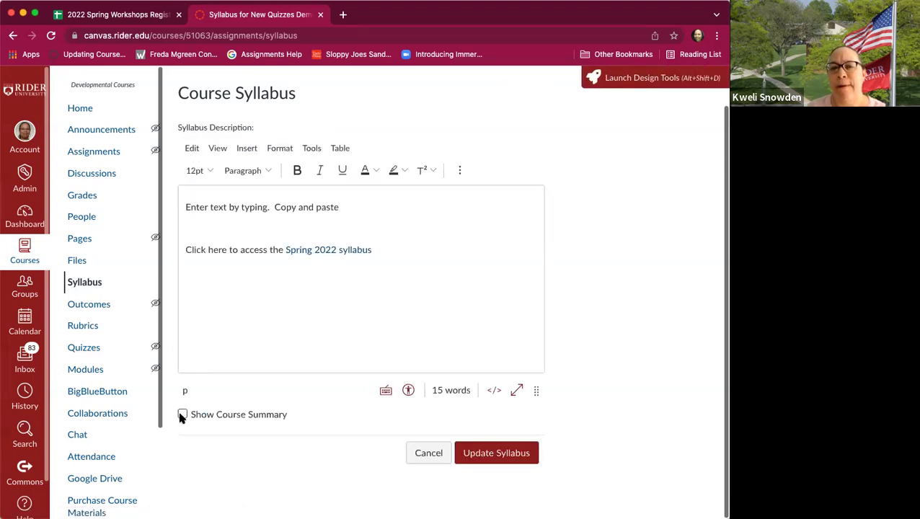
{"action": "left_click", "coordinate": [179, 411]}
{"action": "left_click", "coordinate": [496, 454]}
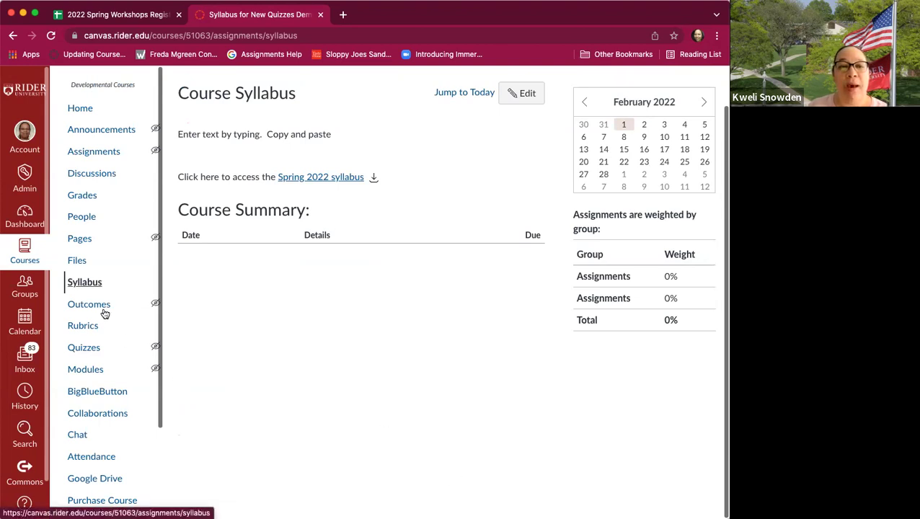
Step: Go to the course's Modules page and create a module named "Week 1"
{"action": "left_click", "coordinate": [85, 372]}
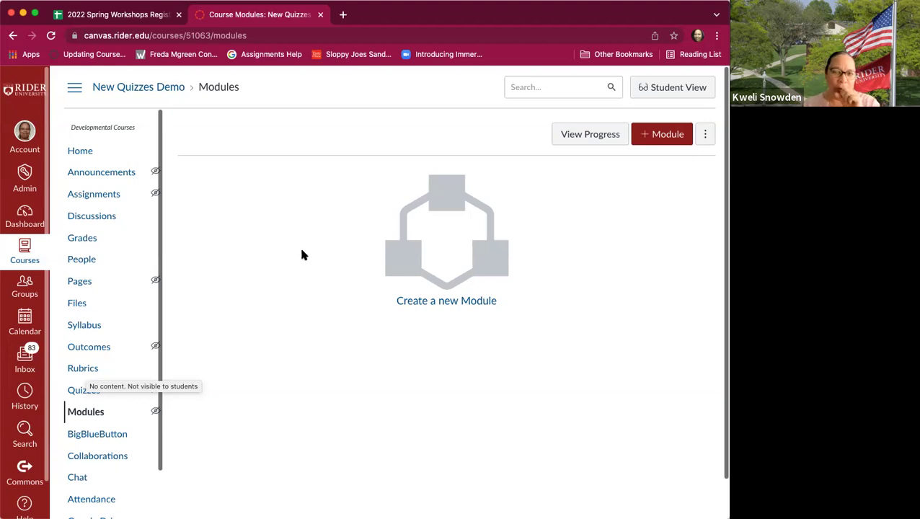
{"action": "left_click", "coordinate": [663, 134]}
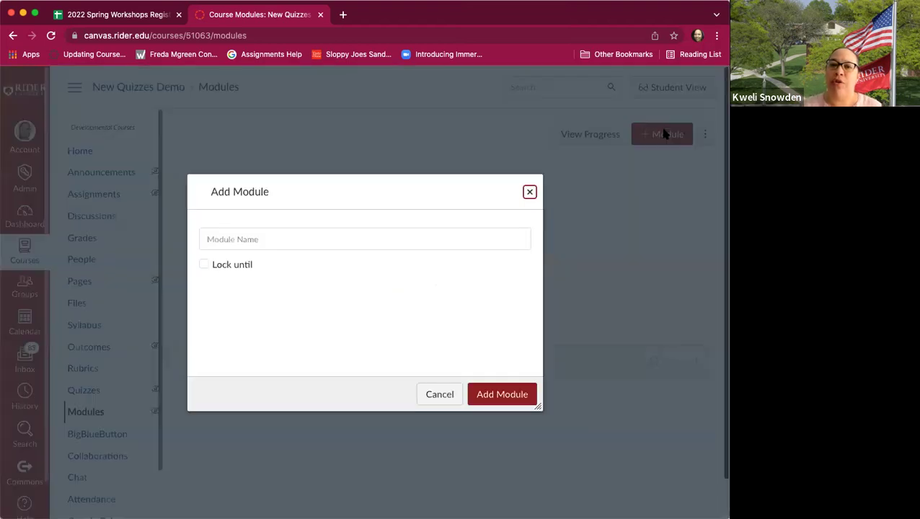
{"action": "left_click", "coordinate": [340, 239]}
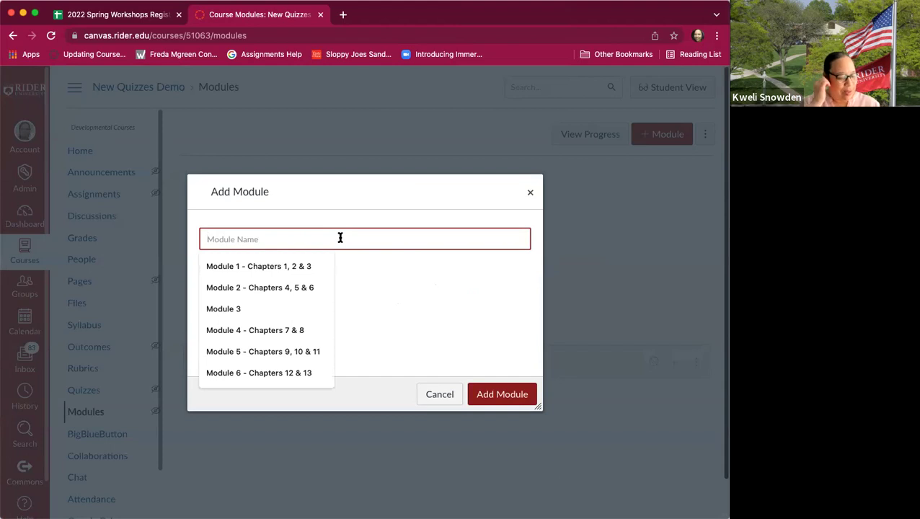
{"action": "type", "text": "We"}
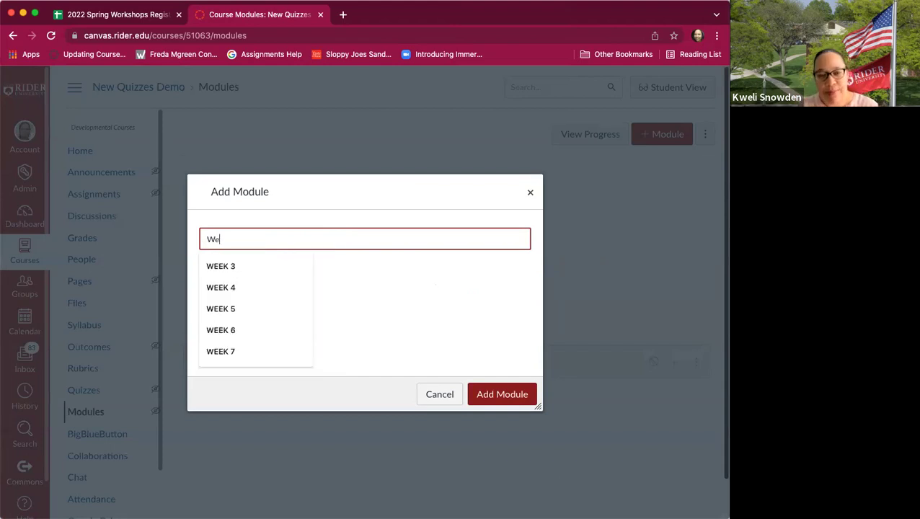
{"action": "type", "text": "ek 1"}
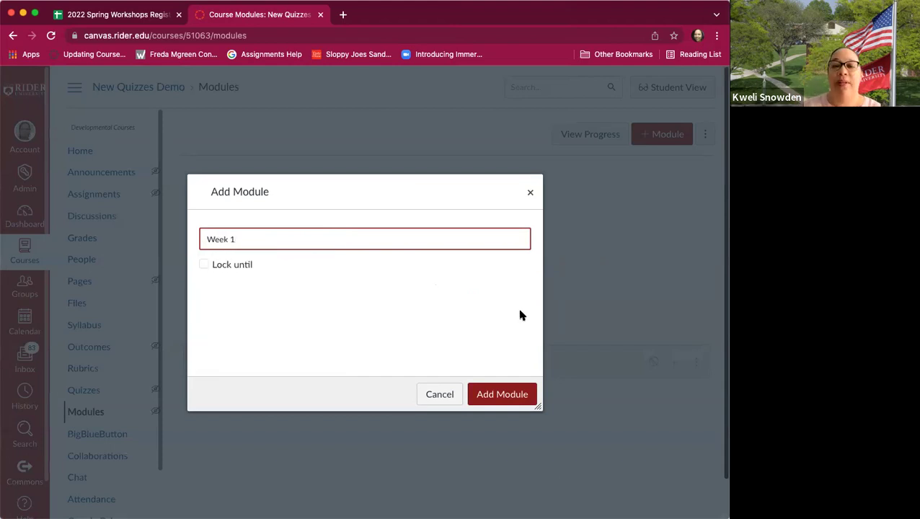
{"action": "left_click", "coordinate": [508, 394]}
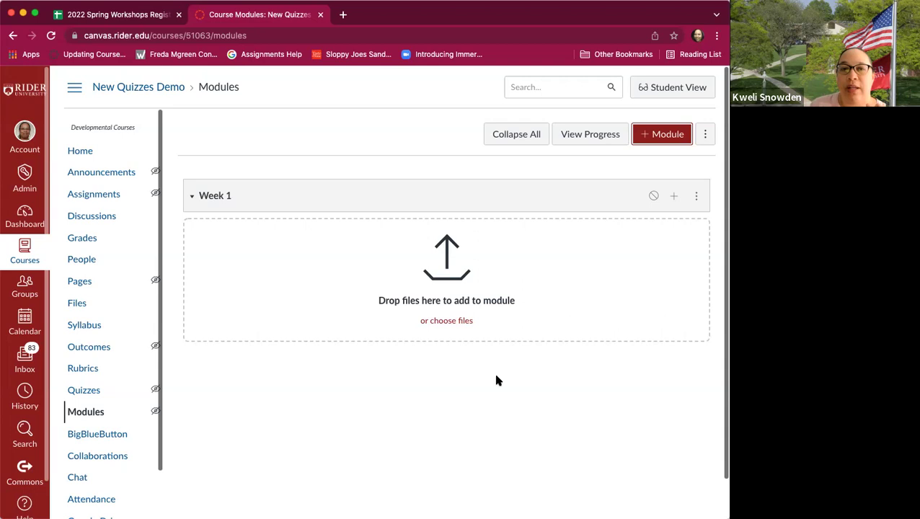
Step: Create a second module named "Week 2"
{"action": "left_click", "coordinate": [663, 135]}
{"action": "left_click", "coordinate": [348, 236]}
{"action": "type", "text": "Week 2"}
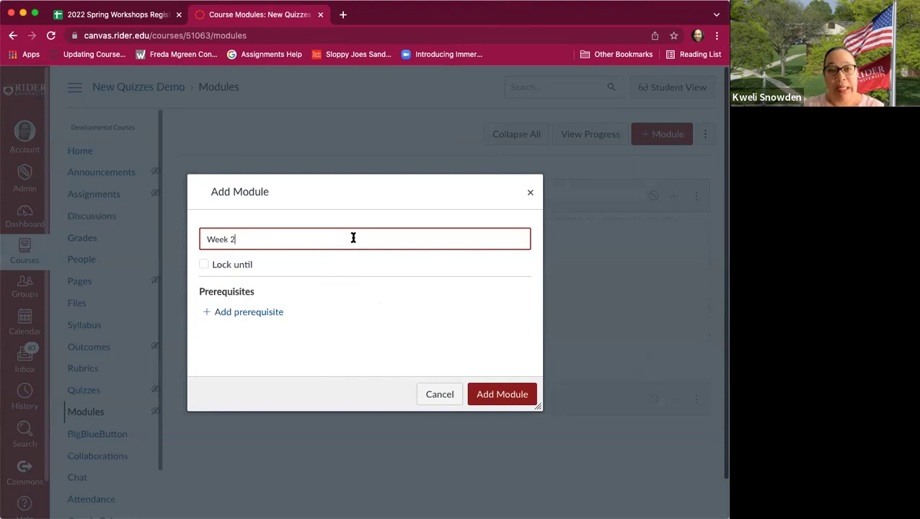
{"action": "left_click", "coordinate": [509, 394]}
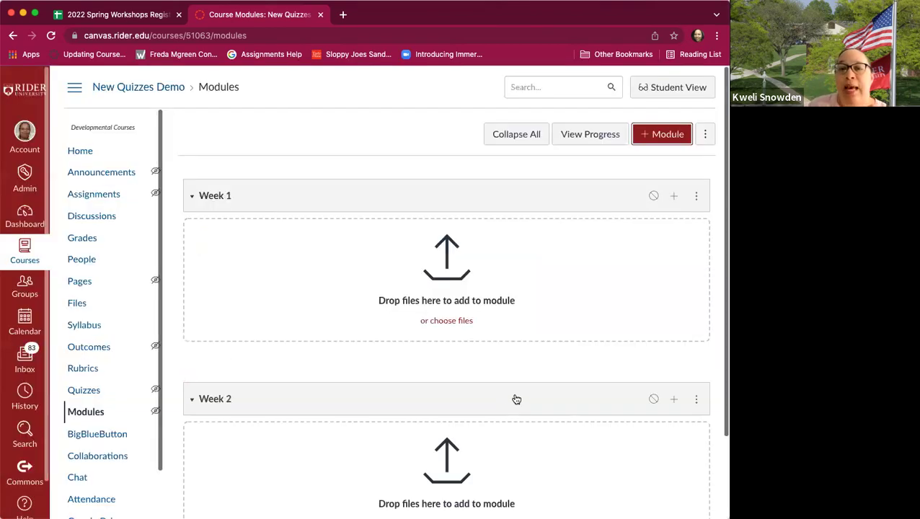
{"action": "scroll", "coordinate": [517, 399], "scroll_direction": "down", "scroll_amount": 2}
{"action": "scroll", "coordinate": [519, 398], "scroll_direction": "up", "scroll_amount": 2}
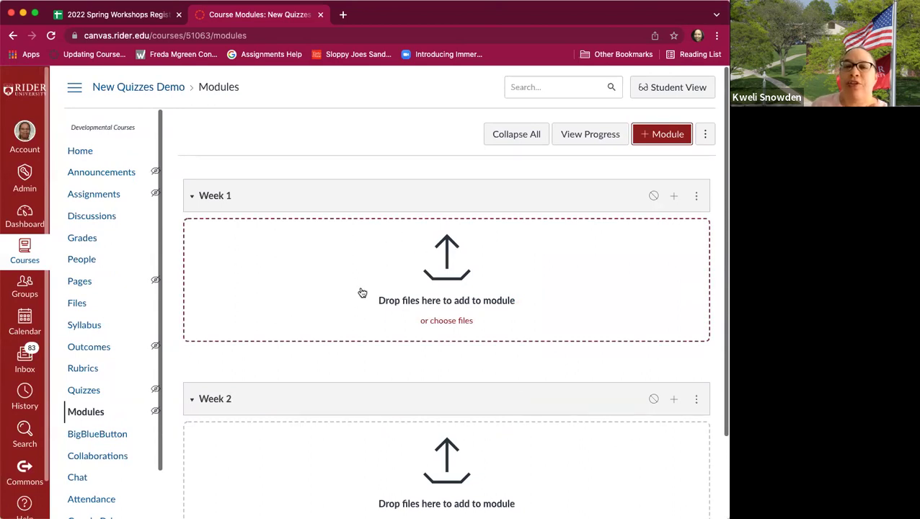
{"action": "scroll", "coordinate": [375, 288], "scroll_direction": "down", "scroll_amount": 2}
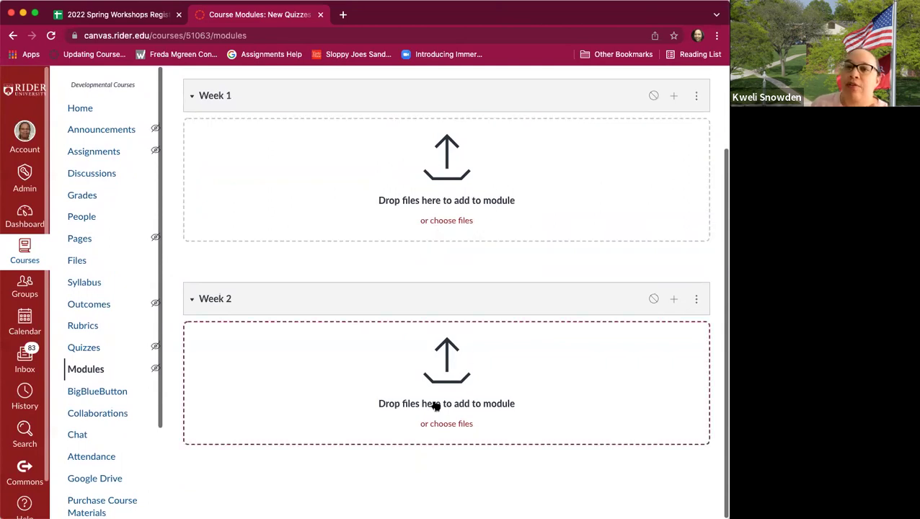
Step: Add the existing course file GettingStartedwithCanvas10OneSheet.docx to the Week 1 module
{"action": "scroll", "coordinate": [435, 406], "scroll_direction": "up", "scroll_amount": 2}
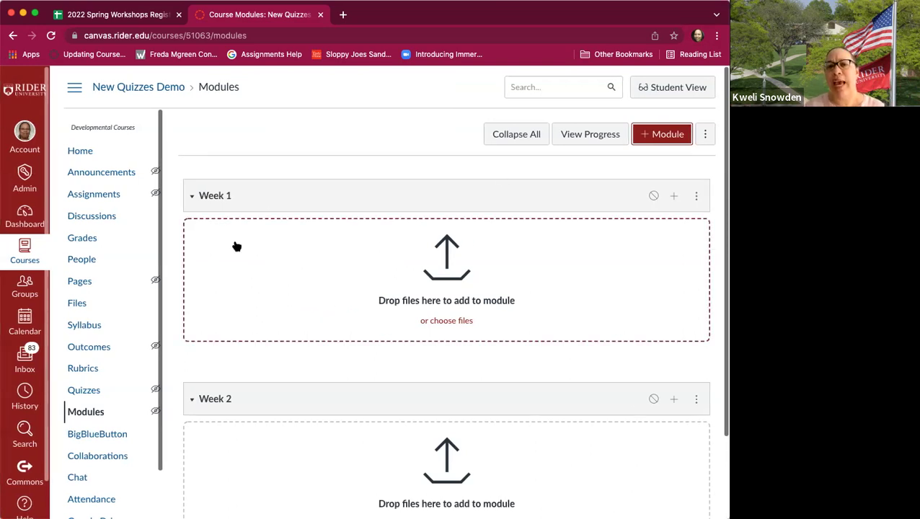
{"action": "left_click", "coordinate": [675, 197]}
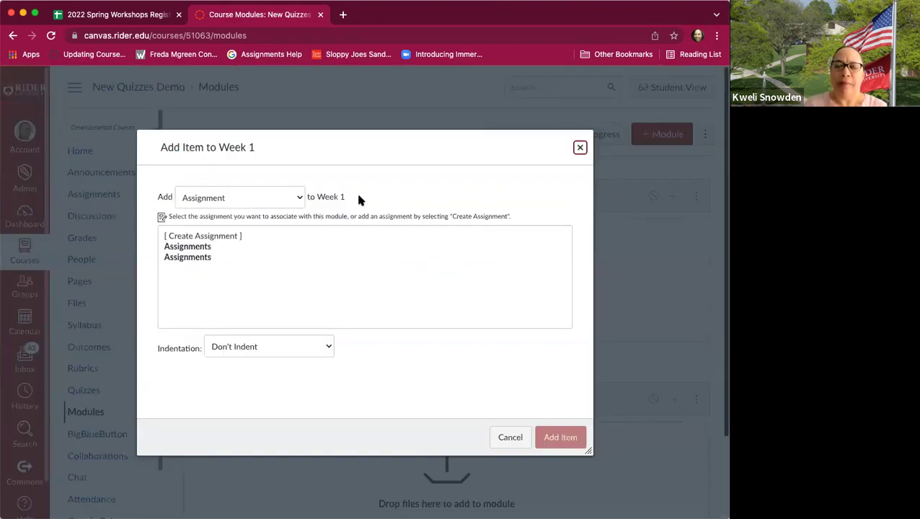
{"action": "left_click", "coordinate": [299, 198]}
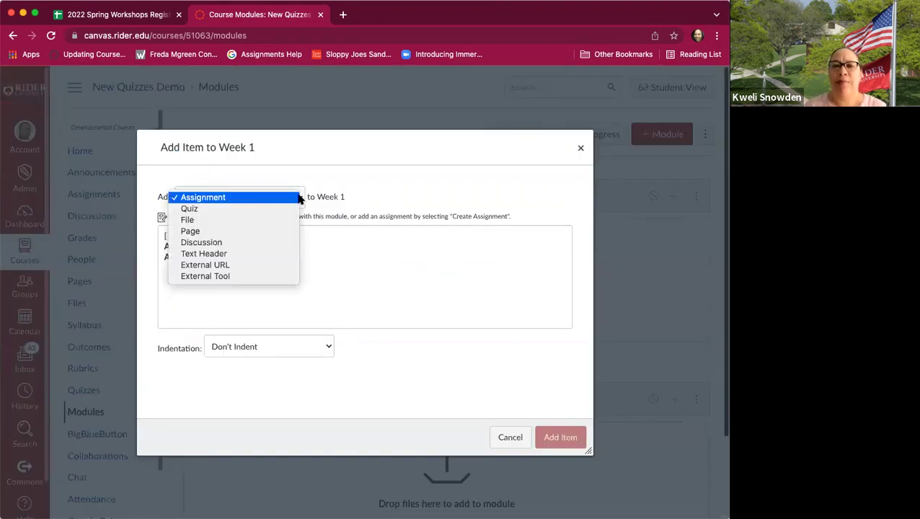
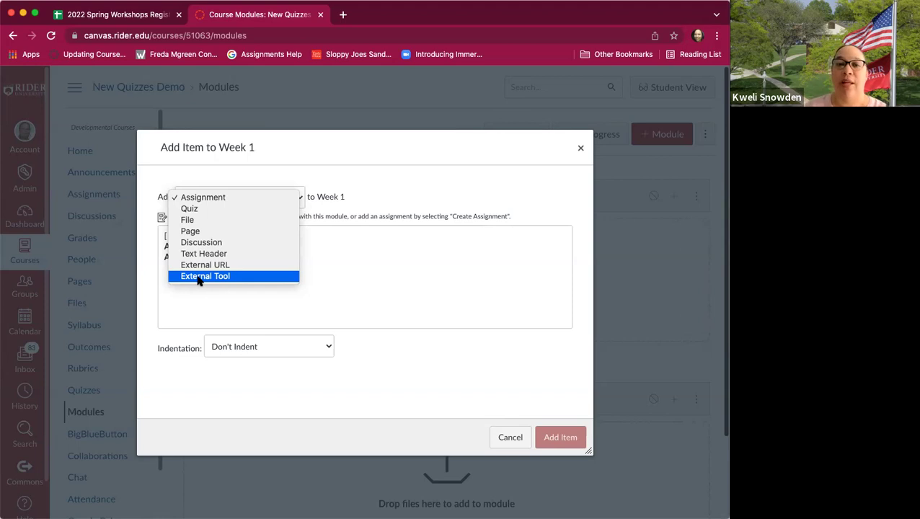
{"action": "left_click", "coordinate": [235, 220]}
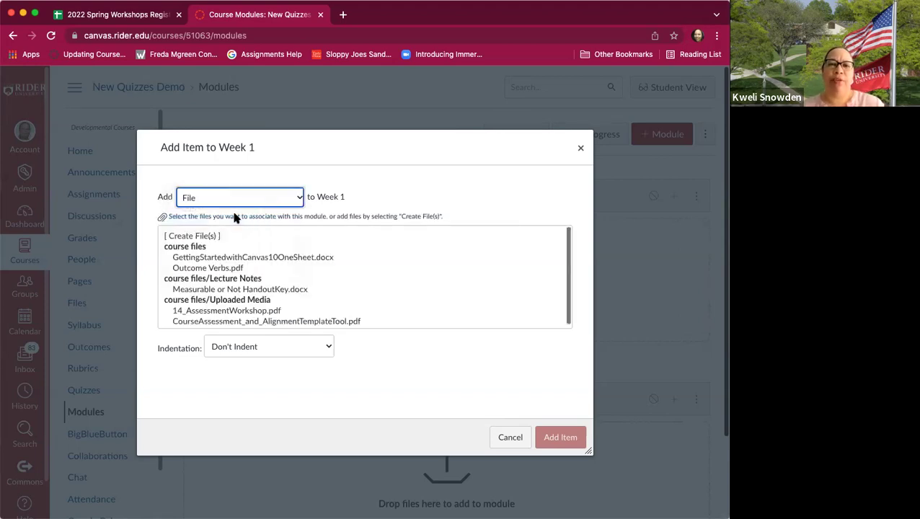
{"action": "scroll", "coordinate": [353, 278], "scroll_direction": "down", "scroll_amount": 1}
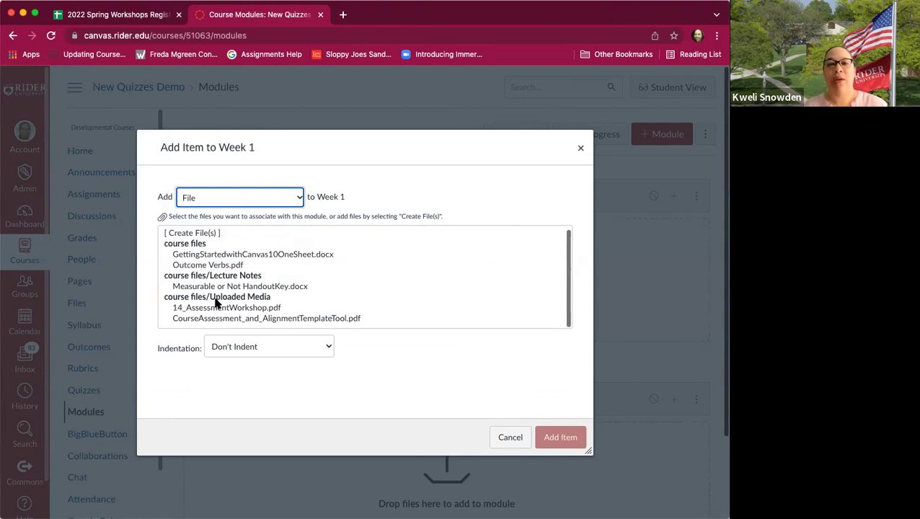
{"action": "left_click", "coordinate": [230, 255]}
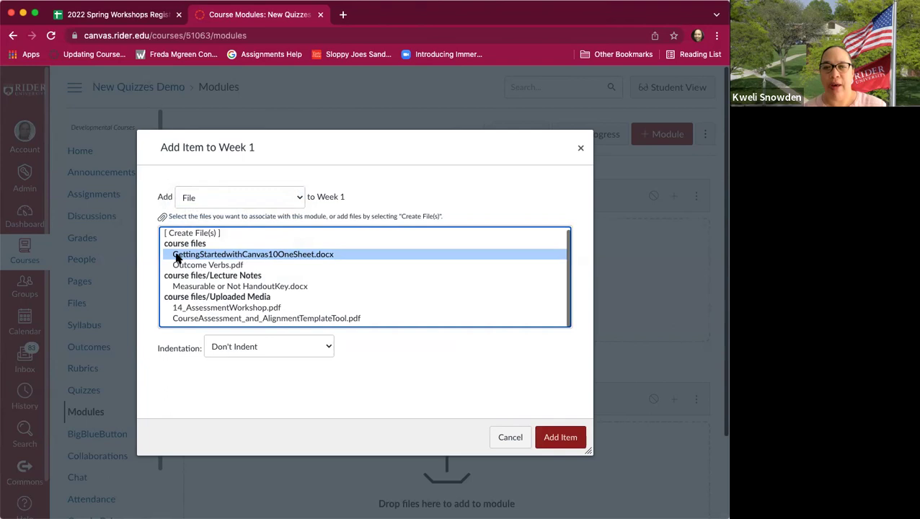
{"action": "left_click", "coordinate": [569, 438]}
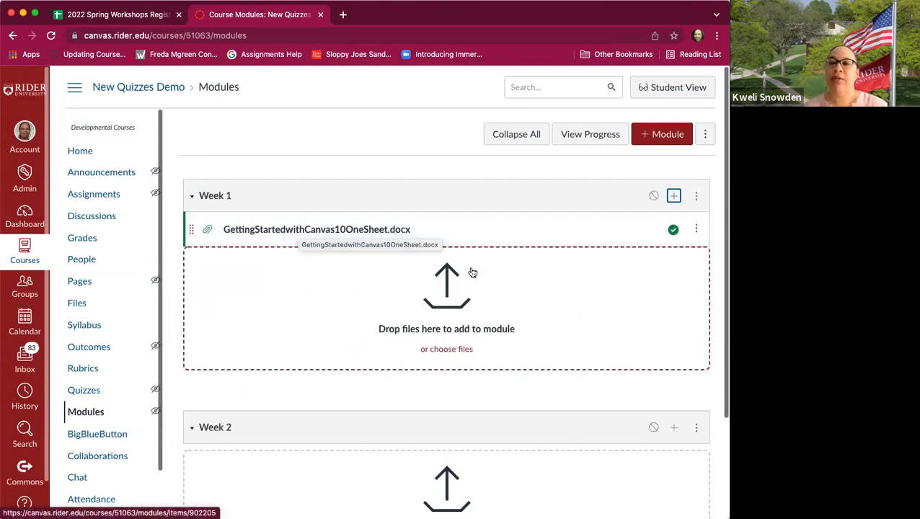
Step: Upload assess_learning_canvas.pptx from the computer into the course files folder as a new file item in the Week 1 module
{"action": "left_click", "coordinate": [673, 195]}
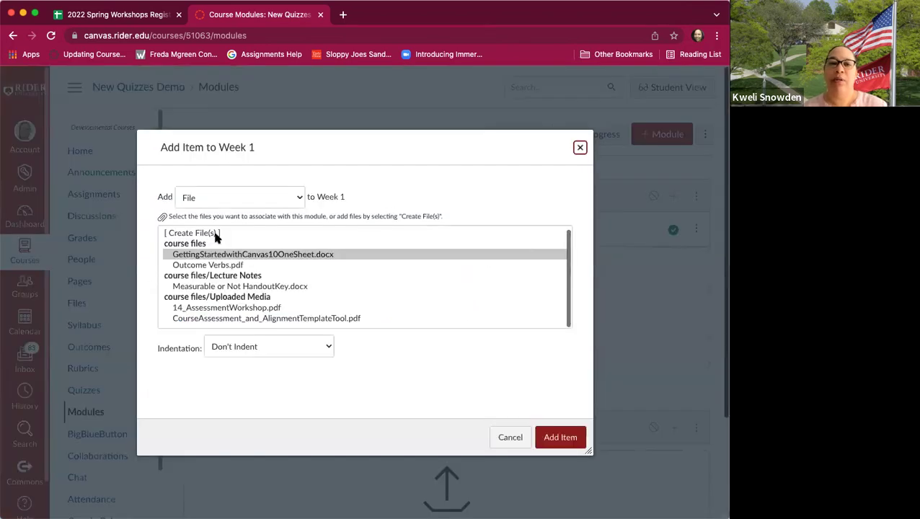
{"action": "scroll", "coordinate": [204, 298], "scroll_direction": "down", "scroll_amount": 4}
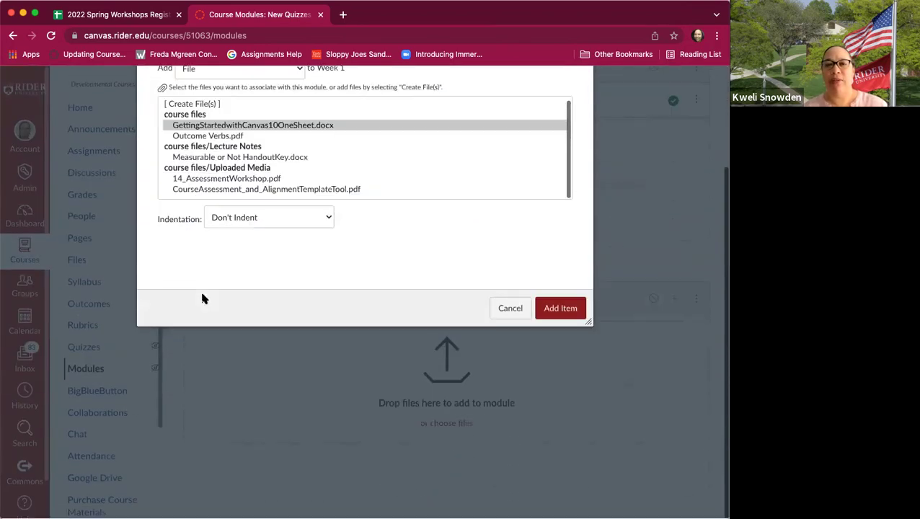
{"action": "left_click", "coordinate": [199, 108]}
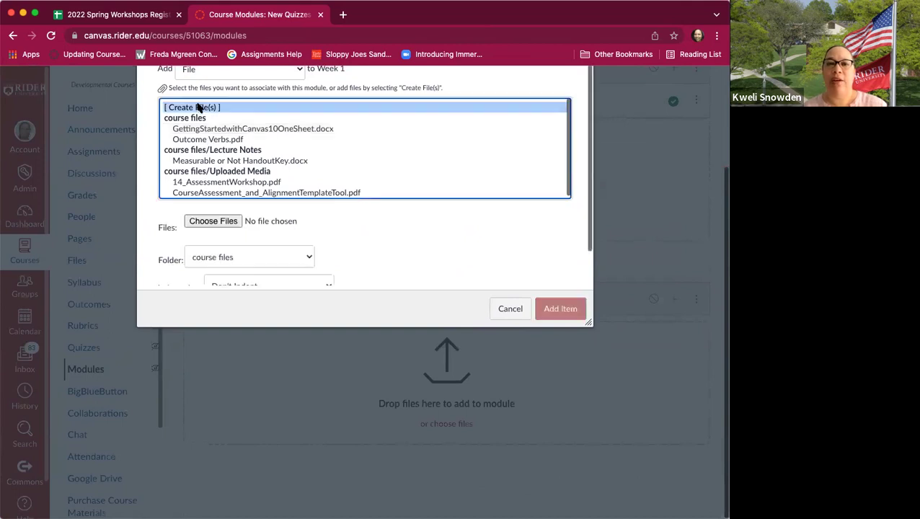
{"action": "left_click", "coordinate": [219, 222]}
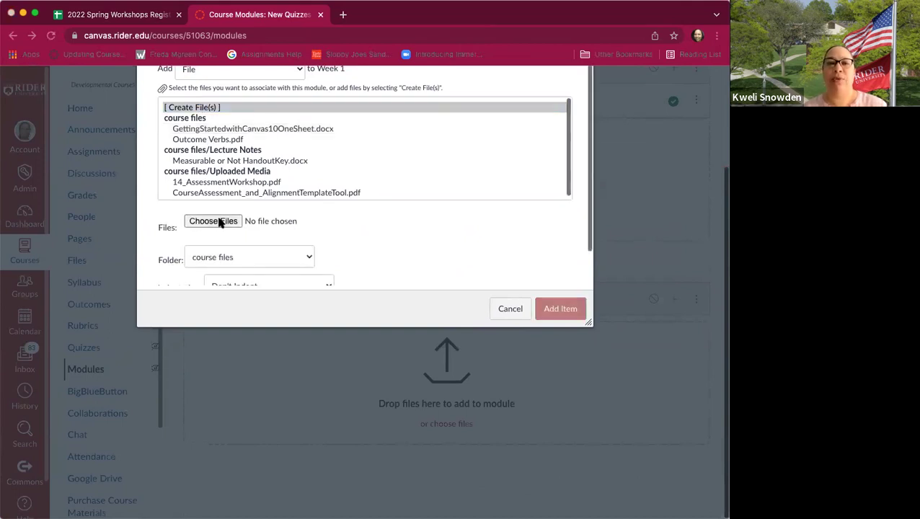
{"action": "left_click", "coordinate": [660, 414]}
{"action": "left_click", "coordinate": [569, 314]}
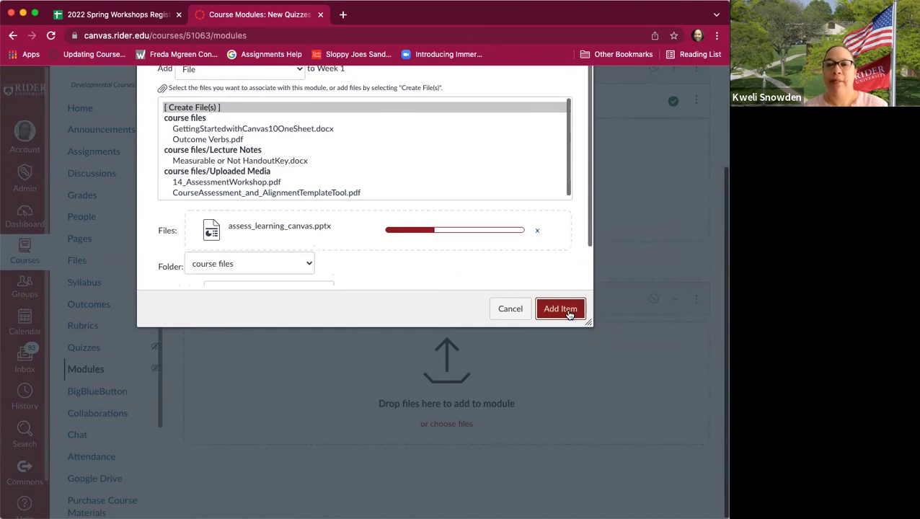
{"action": "scroll", "coordinate": [565, 366], "scroll_direction": "up", "scroll_amount": 3}
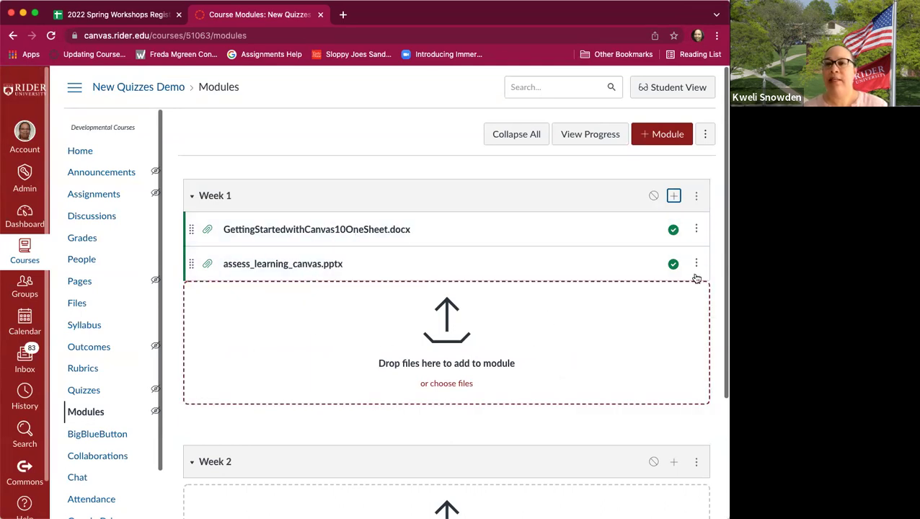
Step: Create a new assignment named "HW 1" as an item in the Week 1 module
{"action": "left_click", "coordinate": [675, 196]}
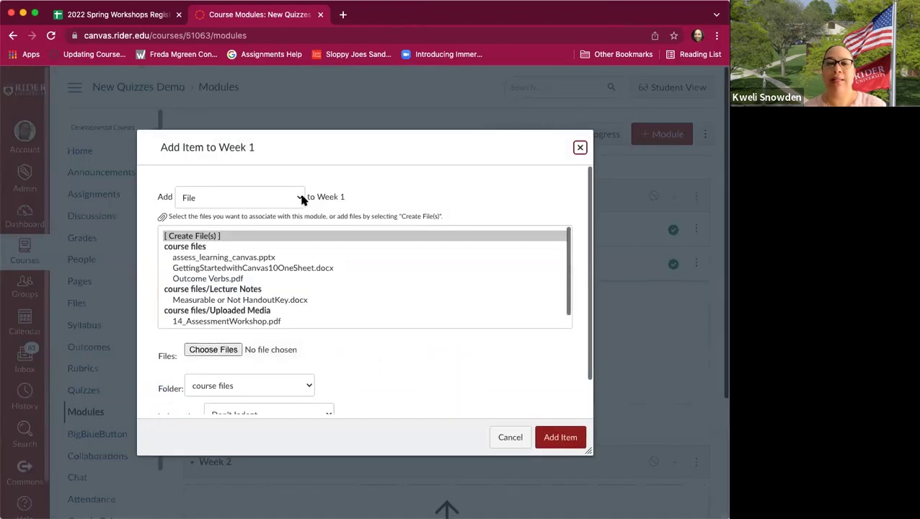
{"action": "left_click", "coordinate": [302, 200]}
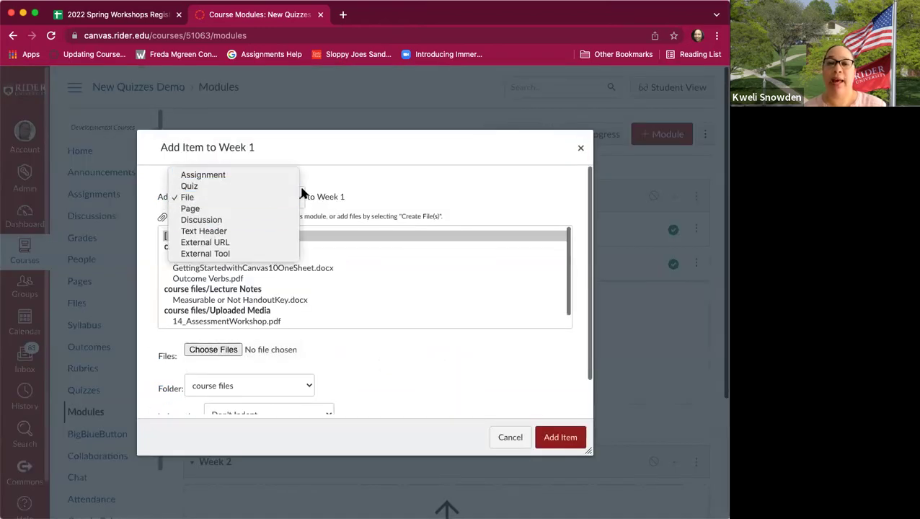
{"action": "left_click", "coordinate": [256, 176]}
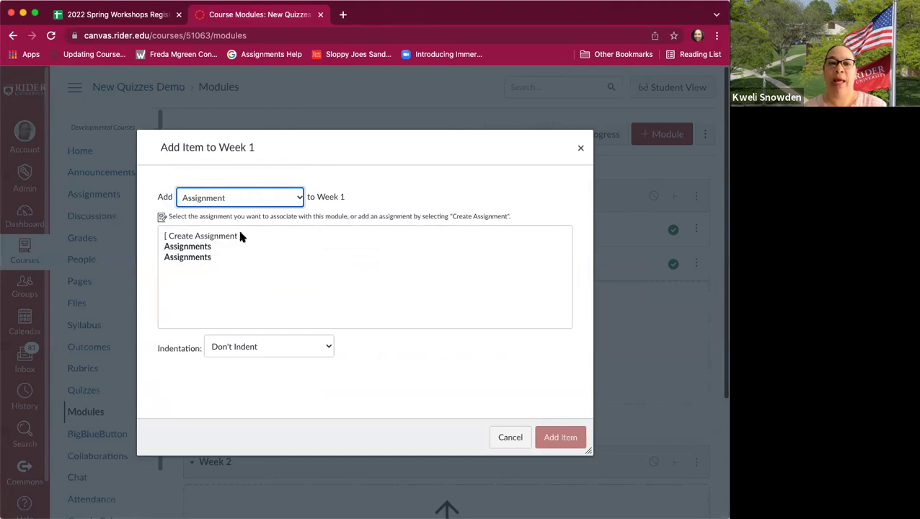
{"action": "left_click", "coordinate": [228, 238]}
{"action": "left_click", "coordinate": [281, 347]}
{"action": "type", "text": "HW 1"}
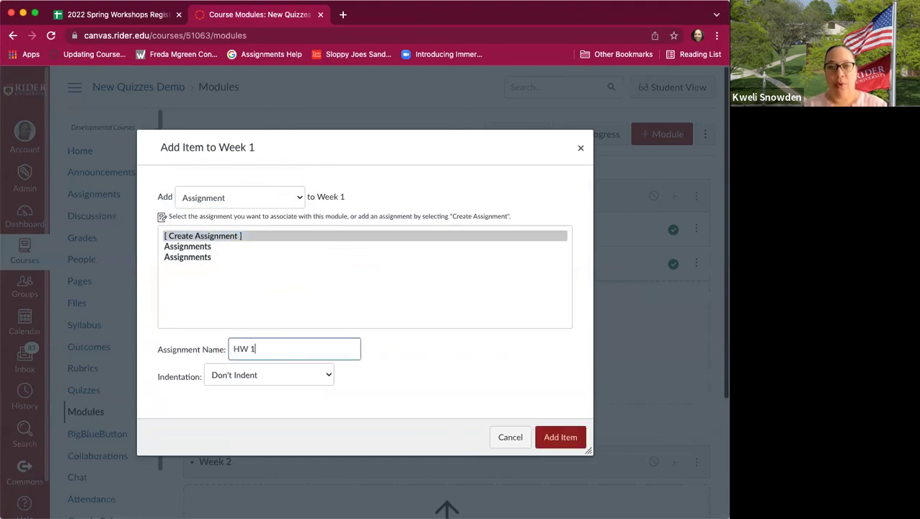
{"action": "left_click", "coordinate": [572, 438]}
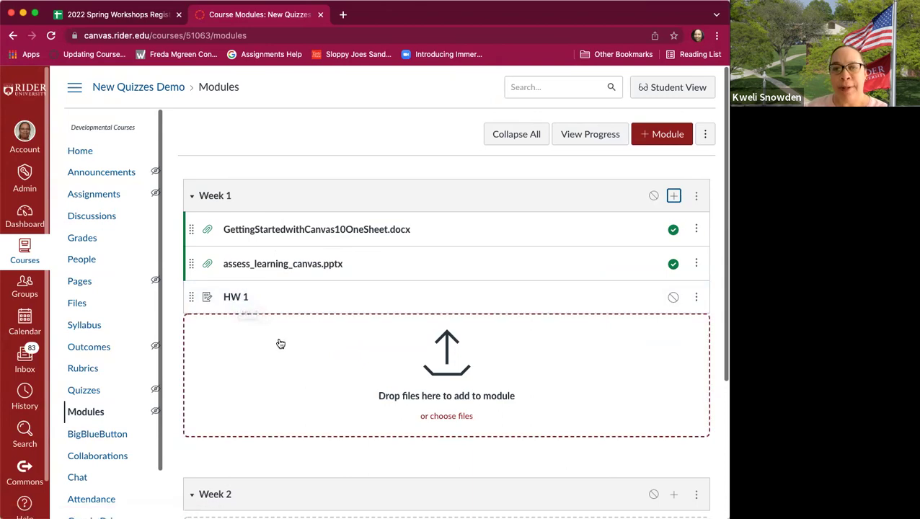
{"action": "scroll", "coordinate": [280, 344], "scroll_direction": "down", "scroll_amount": 2}
{"action": "scroll", "coordinate": [282, 345], "scroll_direction": "up", "scroll_amount": 2}
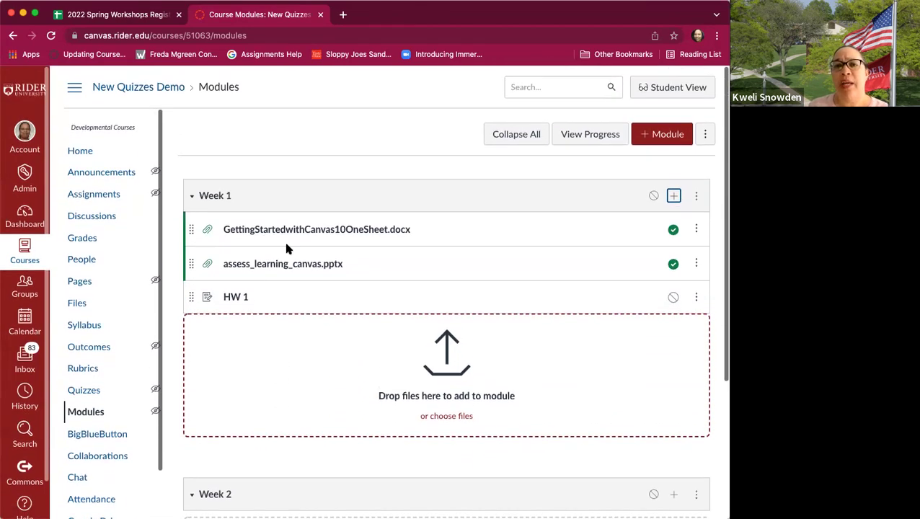
{"action": "scroll", "coordinate": [241, 330], "scroll_direction": "down", "scroll_amount": 3}
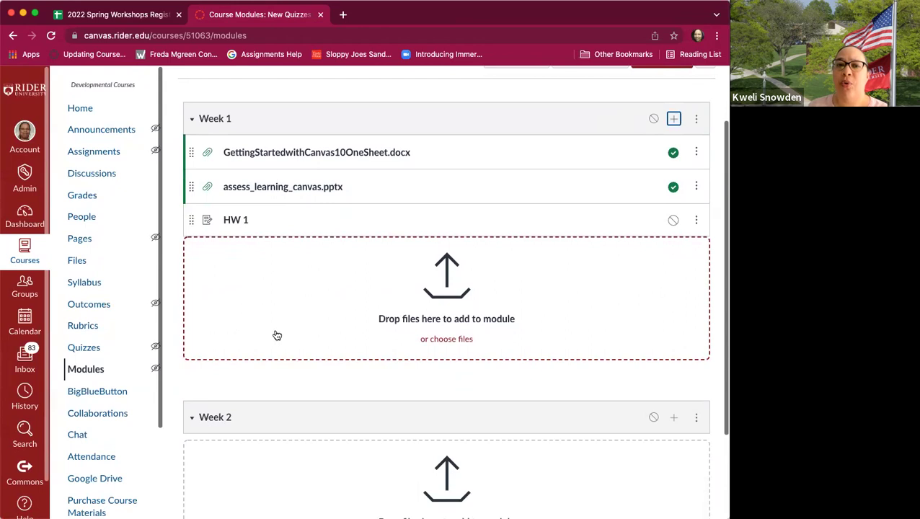
{"action": "scroll", "coordinate": [268, 330], "scroll_direction": "down", "scroll_amount": 4}
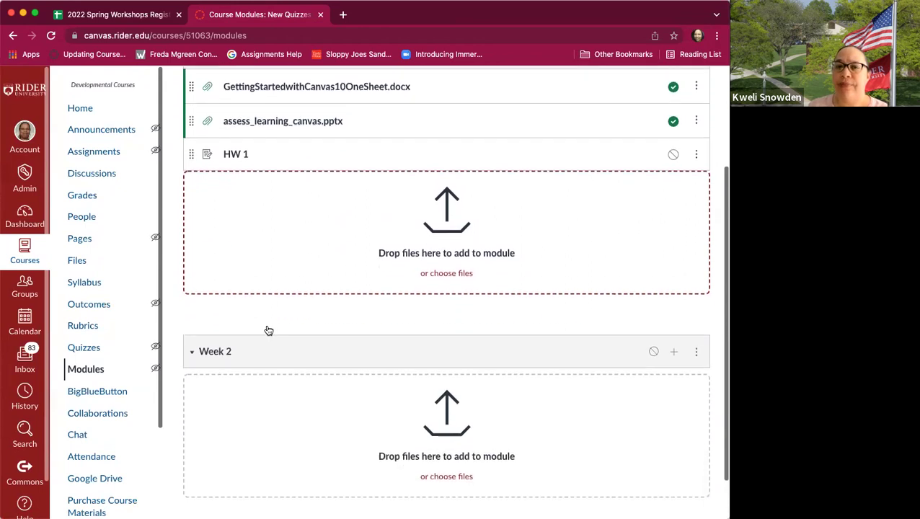
{"action": "scroll", "coordinate": [269, 330], "scroll_direction": "up", "scroll_amount": 3}
{"action": "scroll", "coordinate": [268, 330], "scroll_direction": "up", "scroll_amount": 3}
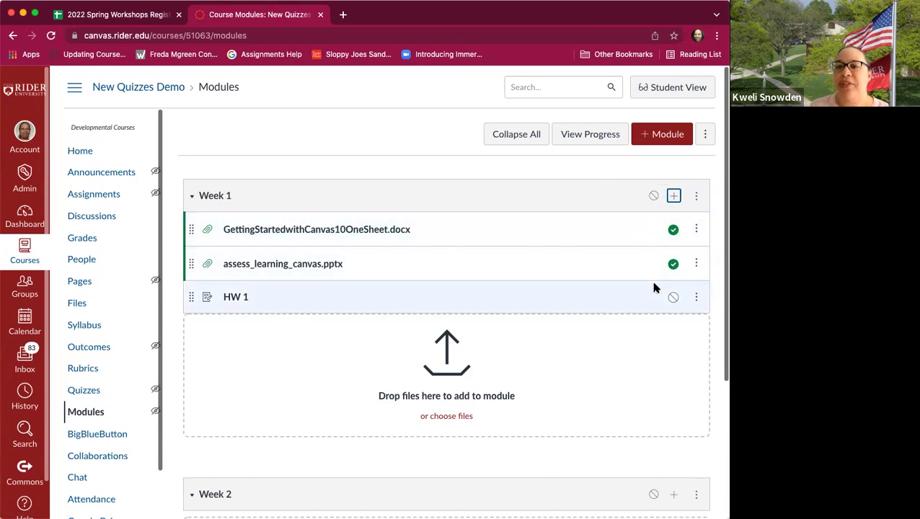
Step: Publish the Week 1 module together with all of its items
{"action": "scroll", "coordinate": [653, 280], "scroll_direction": "down", "scroll_amount": 3}
{"action": "scroll", "coordinate": [655, 282], "scroll_direction": "down", "scroll_amount": 1}
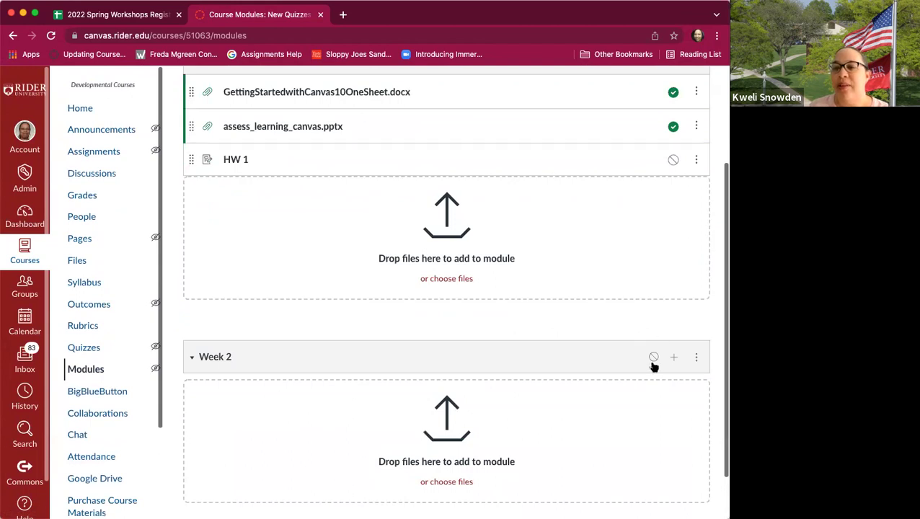
{"action": "scroll", "coordinate": [614, 332], "scroll_direction": "up", "scroll_amount": 2}
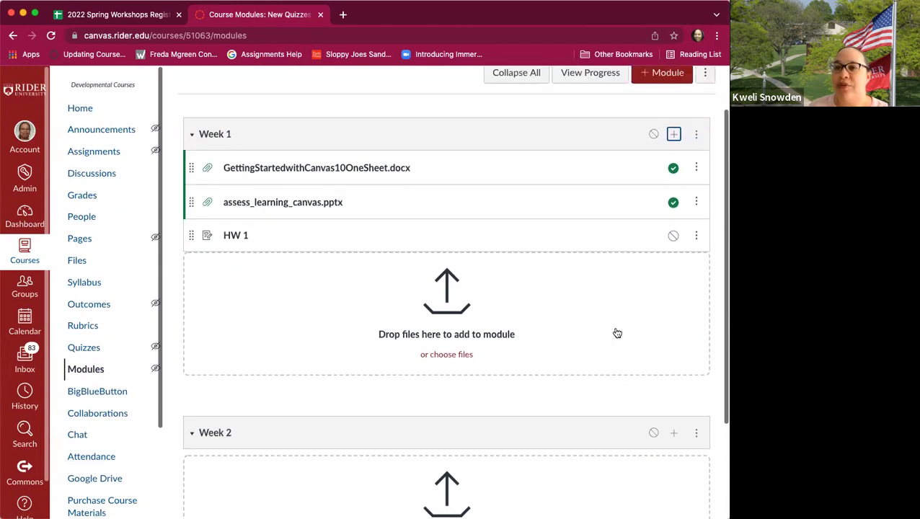
{"action": "scroll", "coordinate": [617, 333], "scroll_direction": "up", "scroll_amount": 2}
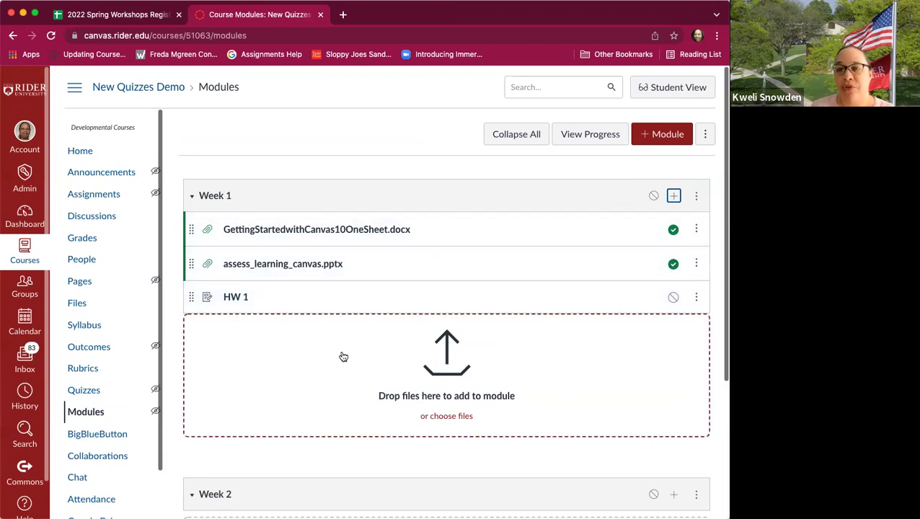
{"action": "left_click", "coordinate": [654, 197]}
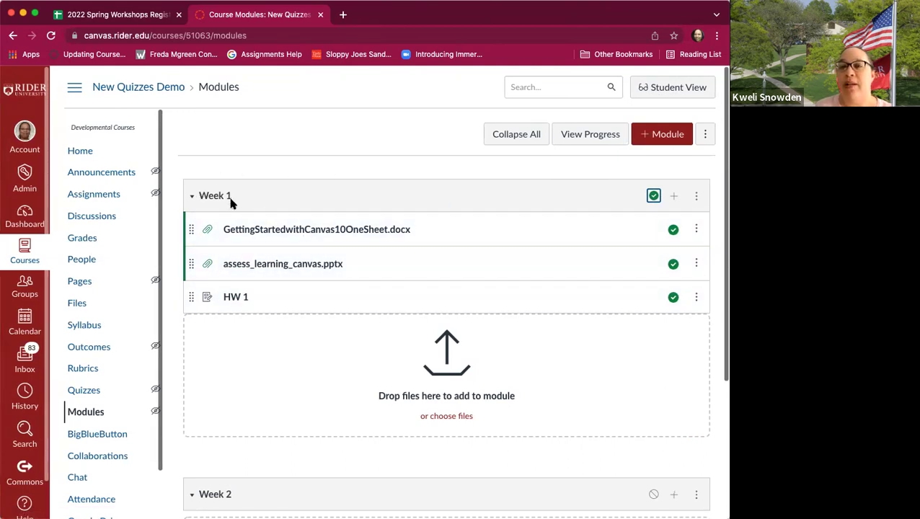
Step: Check how the course modules appear to students in Student View, and return to the instructor view
{"action": "scroll", "coordinate": [298, 275], "scroll_direction": "down", "scroll_amount": 5}
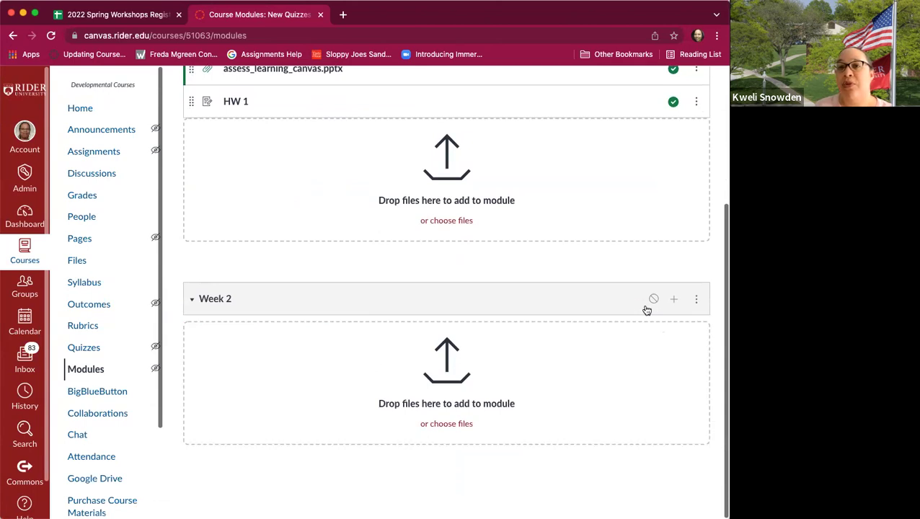
{"action": "scroll", "coordinate": [517, 231], "scroll_direction": "up", "scroll_amount": 5}
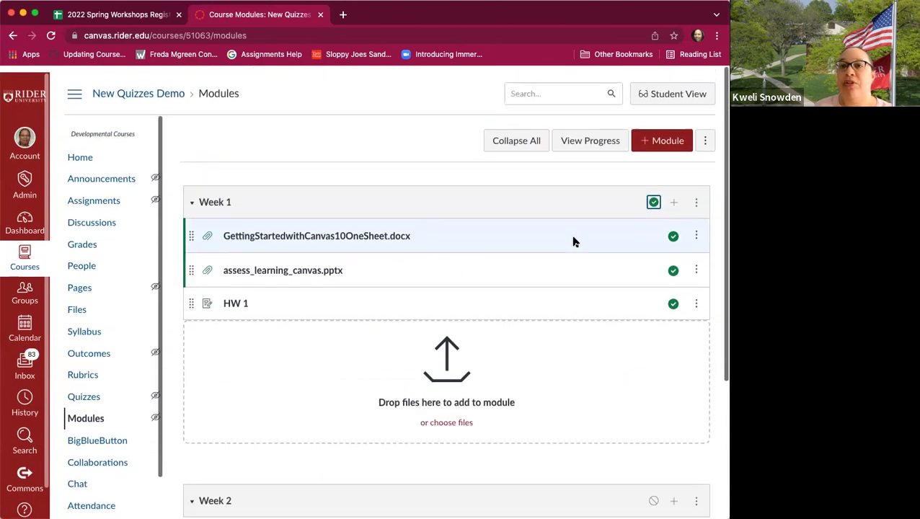
{"action": "left_click", "coordinate": [668, 90]}
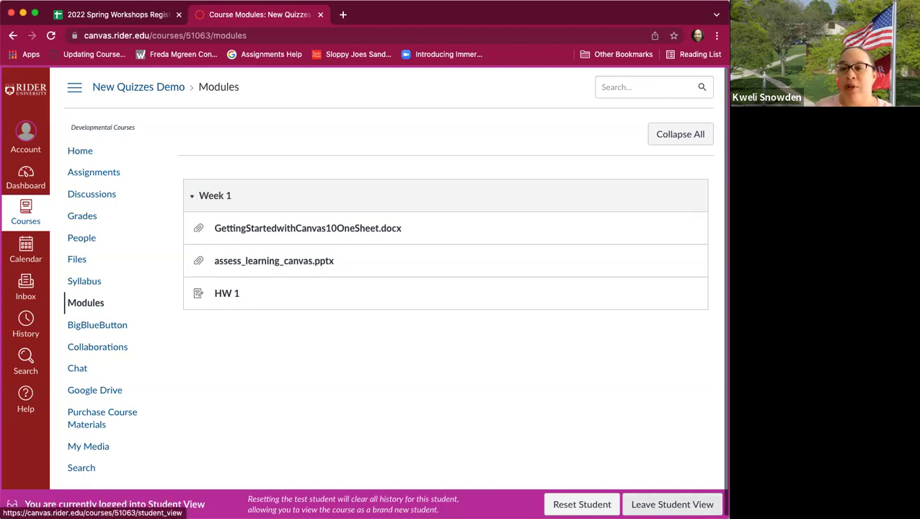
{"action": "left_click", "coordinate": [671, 504]}
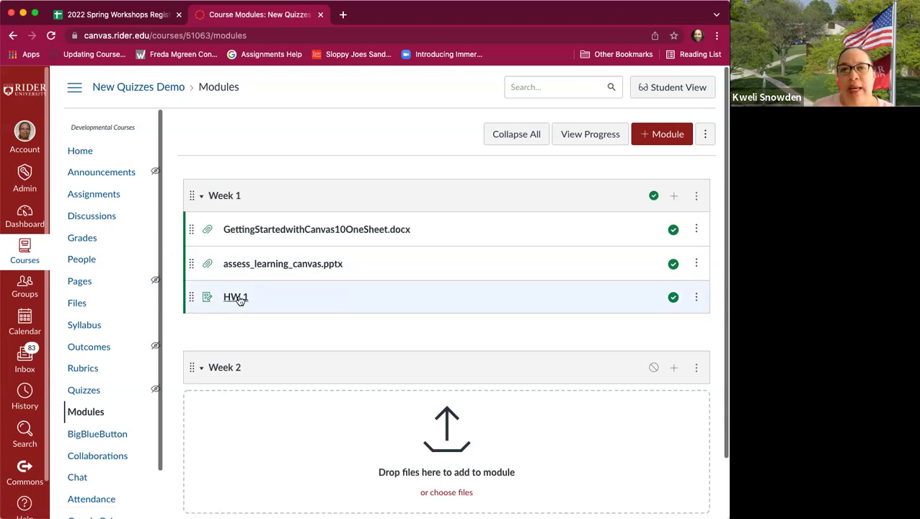
Step: Open the HW 1 assignment for editing and enter "Instructions provided here" as its description
{"action": "left_click", "coordinate": [82, 198]}
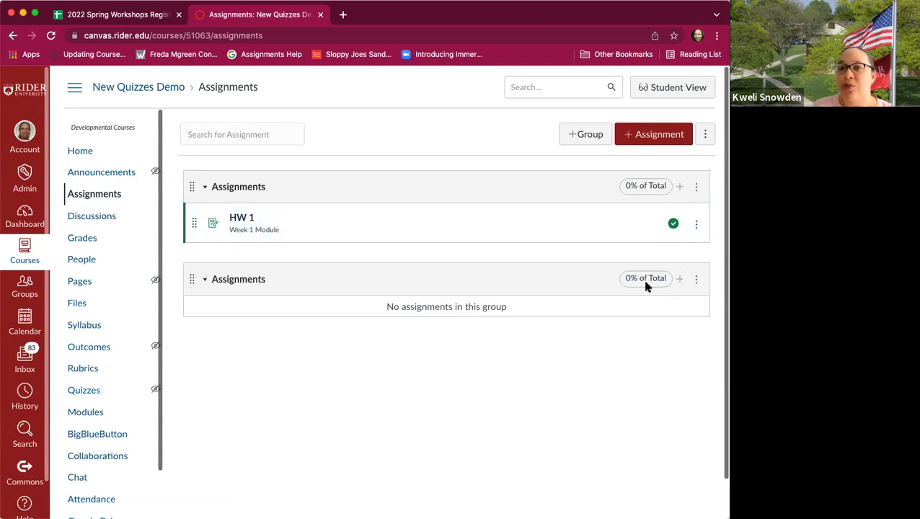
{"action": "left_click", "coordinate": [241, 218]}
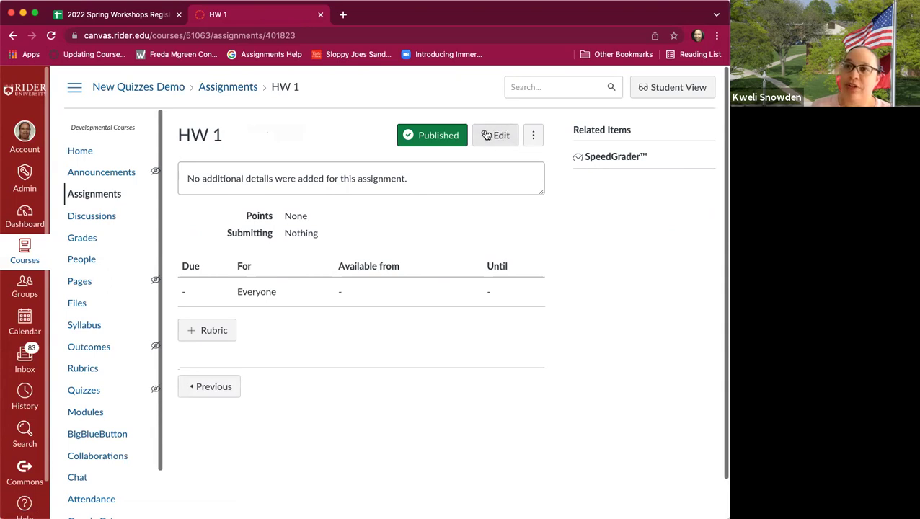
{"action": "left_click", "coordinate": [495, 137]}
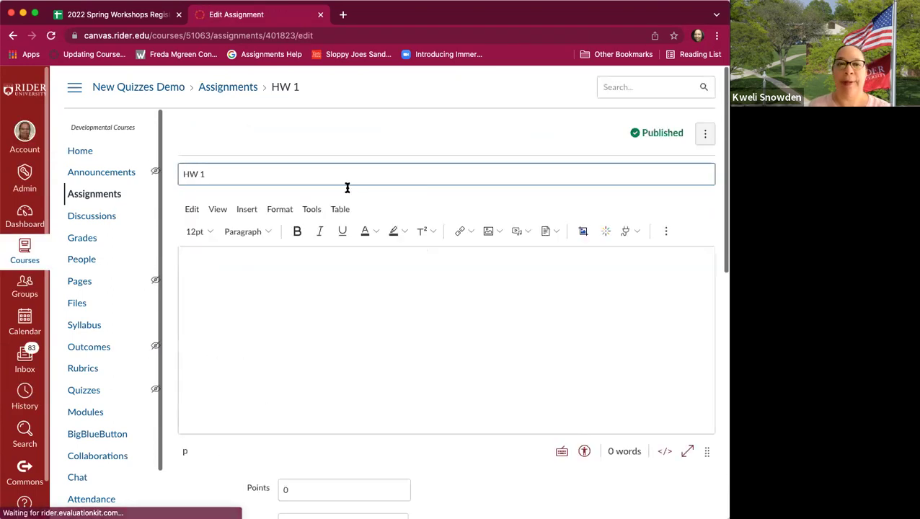
{"action": "left_click", "coordinate": [344, 294]}
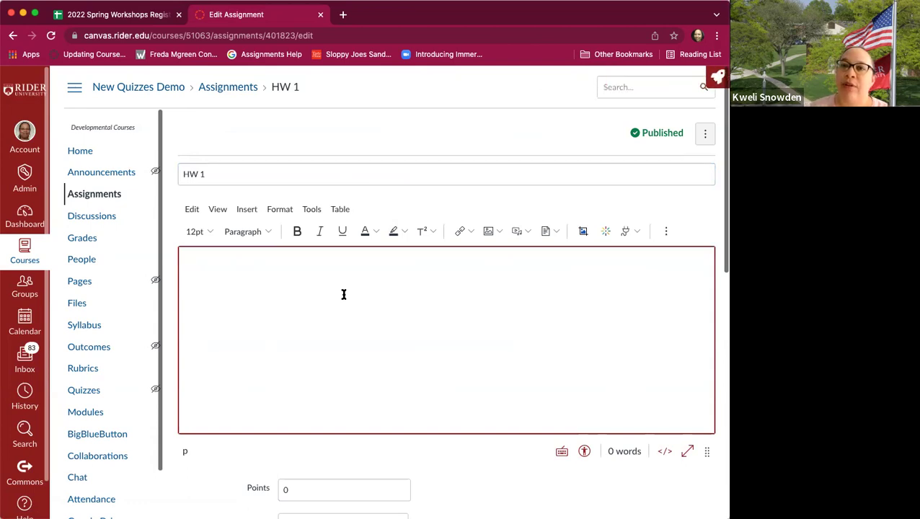
{"action": "type", "text": "Instructions"}
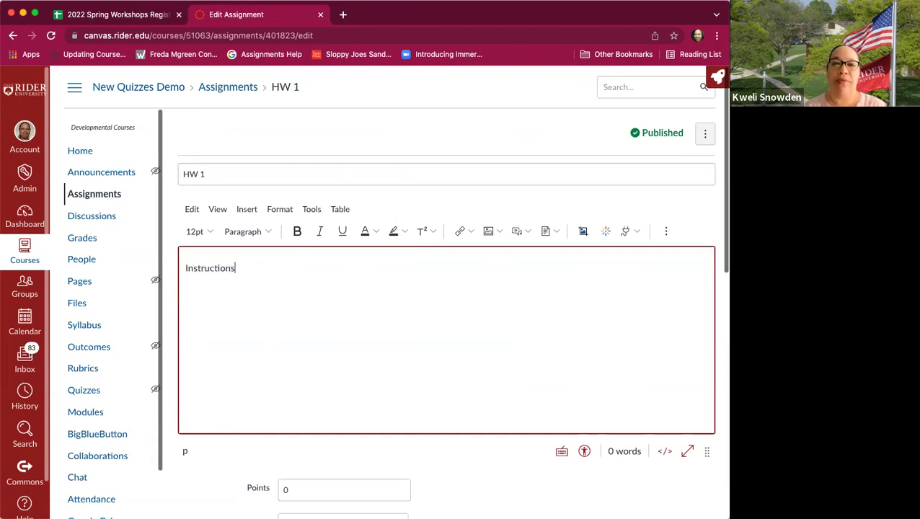
{"action": "type", "text": " provided here"}
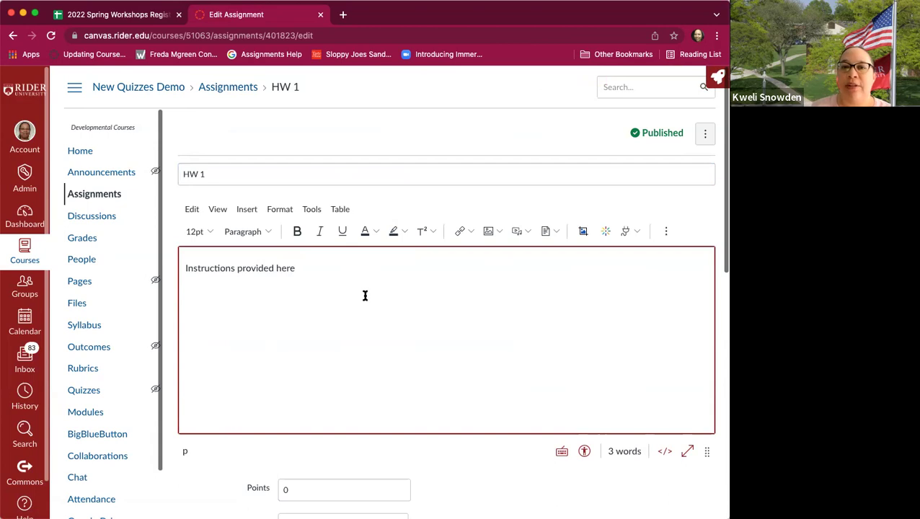
Step: Set the HW 1 assignment to 100 points and display its grade as Complete/Incomplete
{"action": "scroll", "coordinate": [363, 296], "scroll_direction": "down", "scroll_amount": 2}
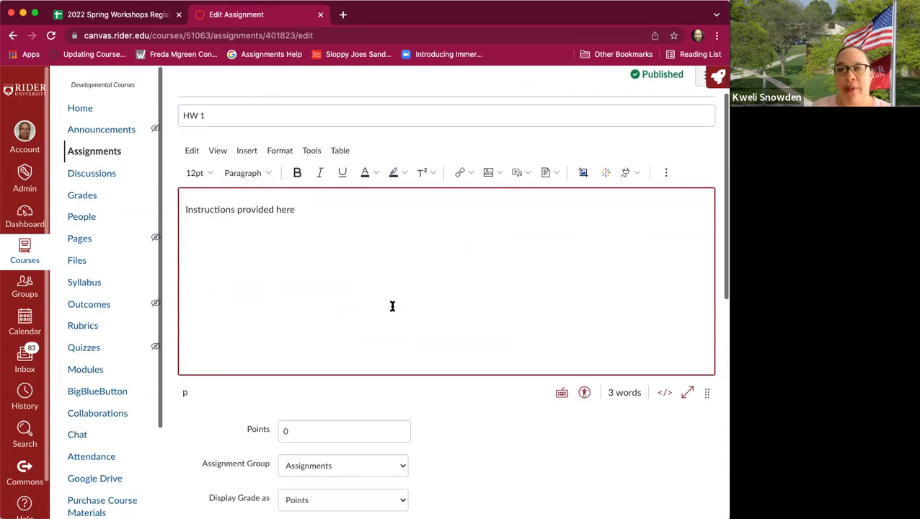
{"action": "scroll", "coordinate": [397, 310], "scroll_direction": "down", "scroll_amount": 5}
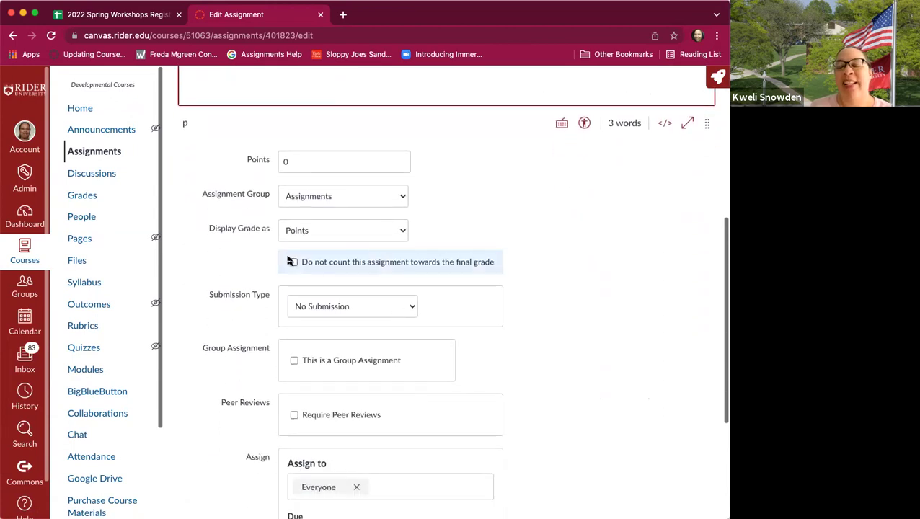
{"action": "left_click_drag", "start_coordinate": [302, 160], "coordinate": [260, 166]}
{"action": "type", "text": "100"}
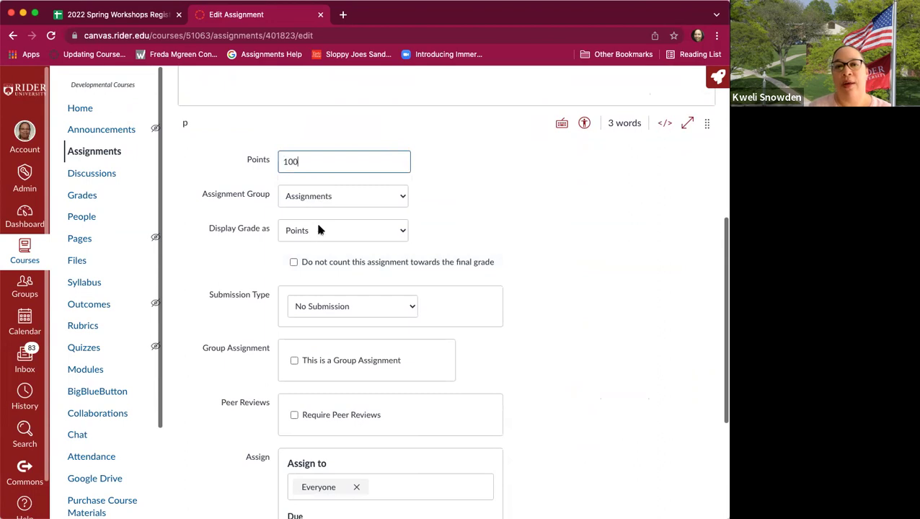
{"action": "left_click", "coordinate": [317, 229]}
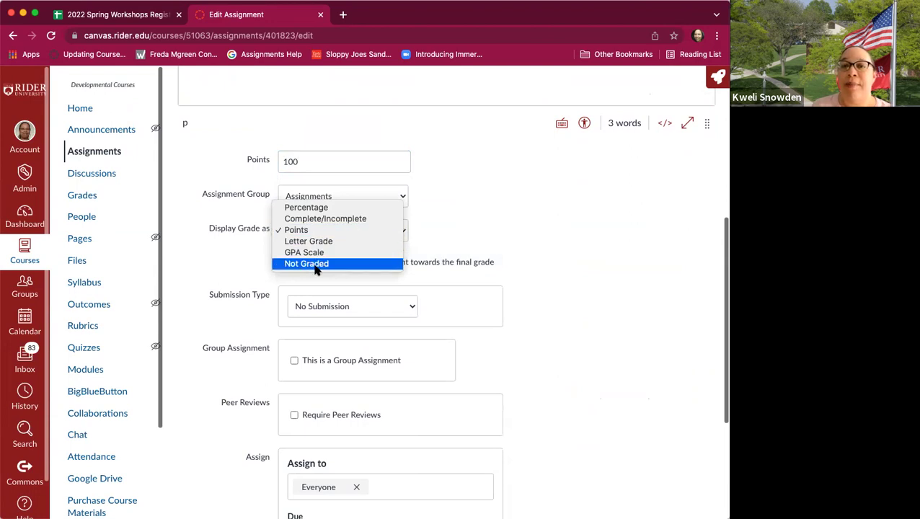
{"action": "left_click", "coordinate": [330, 221]}
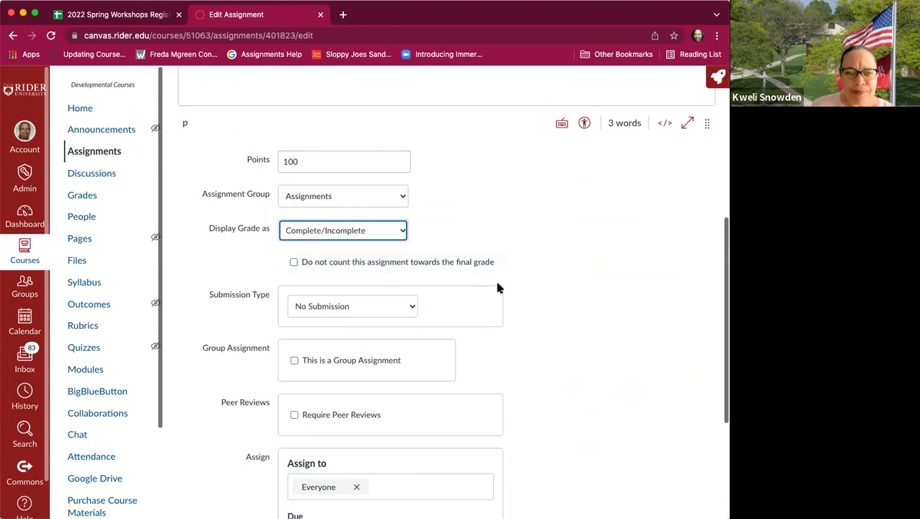
Step: Set the submission type of HW 1 to Online, accepting File Uploads and Text Entry
{"action": "scroll", "coordinate": [494, 278], "scroll_direction": "down", "scroll_amount": 3}
{"action": "left_click", "coordinate": [412, 209]}
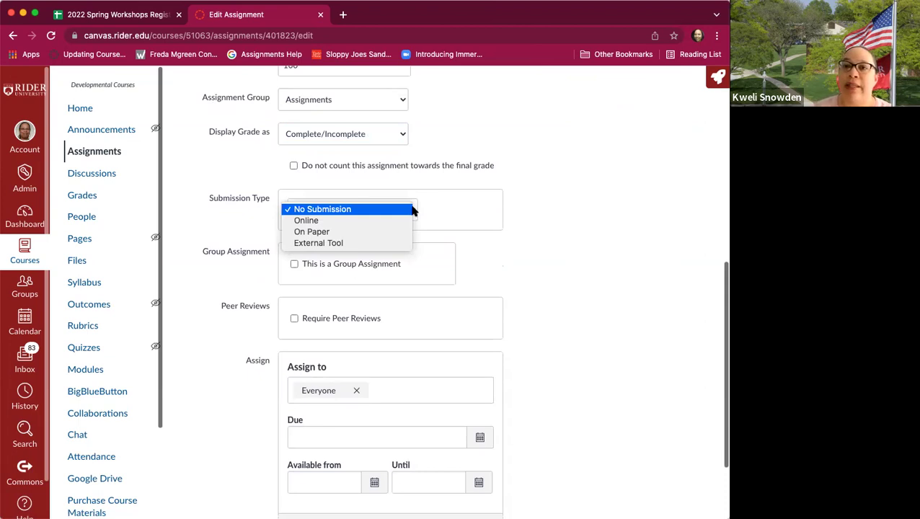
{"action": "left_click", "coordinate": [310, 220]}
{"action": "scroll", "coordinate": [592, 249], "scroll_direction": "down", "scroll_amount": 3}
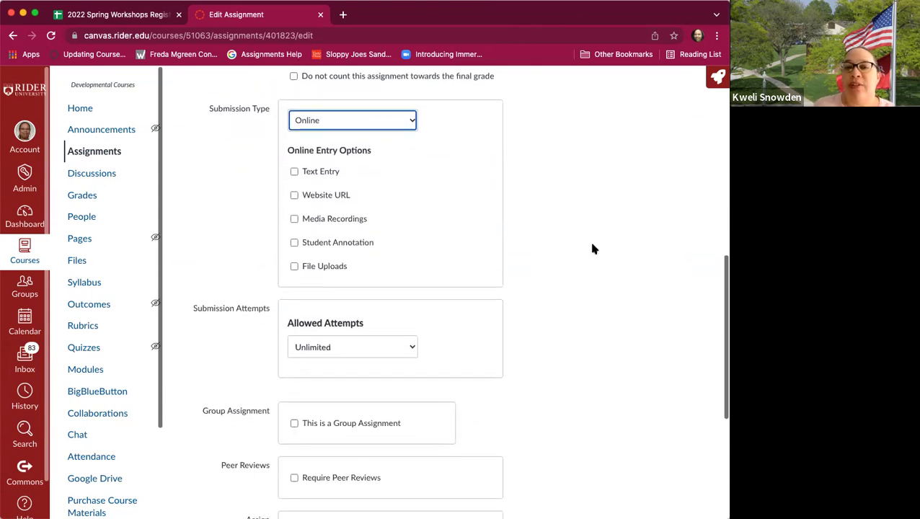
{"action": "left_click", "coordinate": [295, 267]}
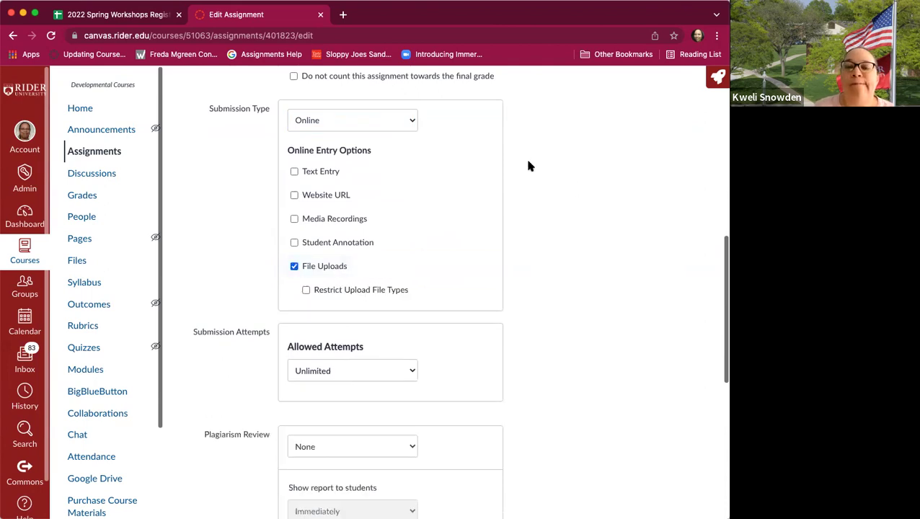
{"action": "left_click", "coordinate": [294, 172]}
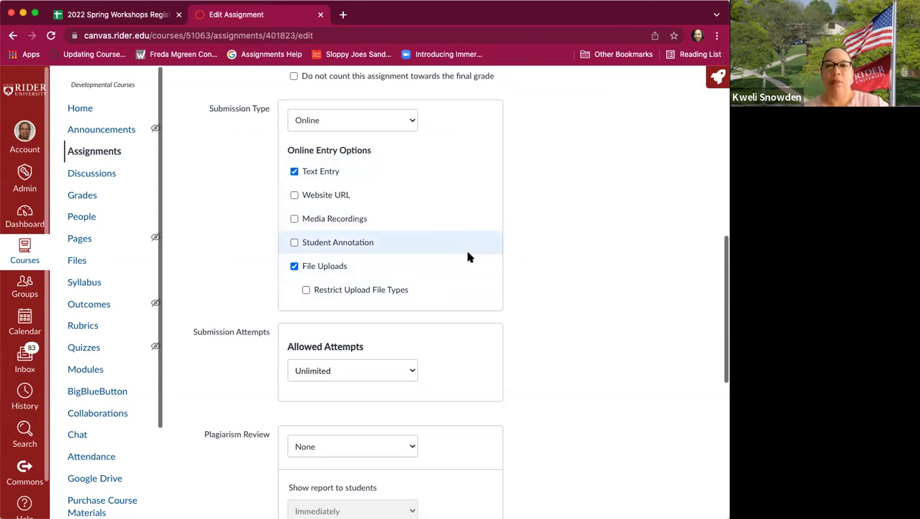
{"action": "scroll", "coordinate": [467, 257], "scroll_direction": "down", "scroll_amount": 2}
{"action": "scroll", "coordinate": [427, 204], "scroll_direction": "down", "scroll_amount": 2}
{"action": "scroll", "coordinate": [427, 204], "scroll_direction": "down", "scroll_amount": 2}
{"action": "scroll", "coordinate": [445, 211], "scroll_direction": "up", "scroll_amount": 7}
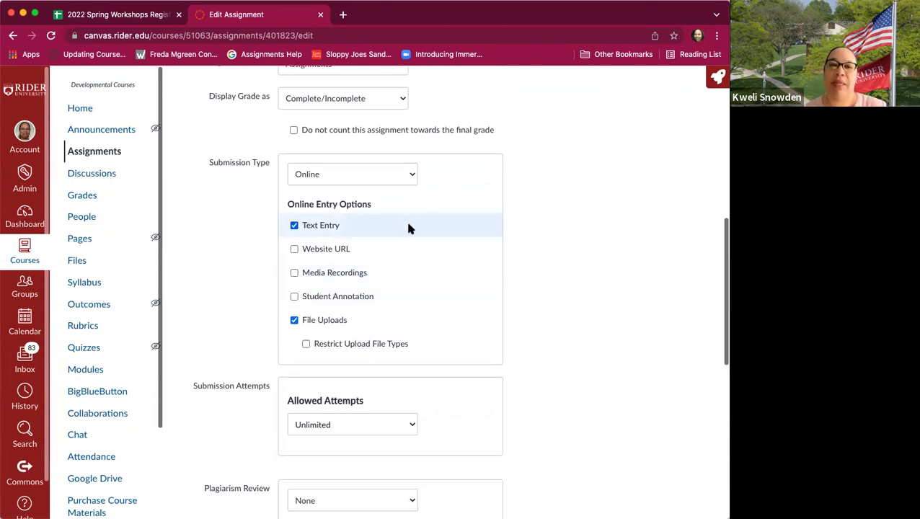
{"action": "scroll", "coordinate": [594, 277], "scroll_direction": "down", "scroll_amount": 5}
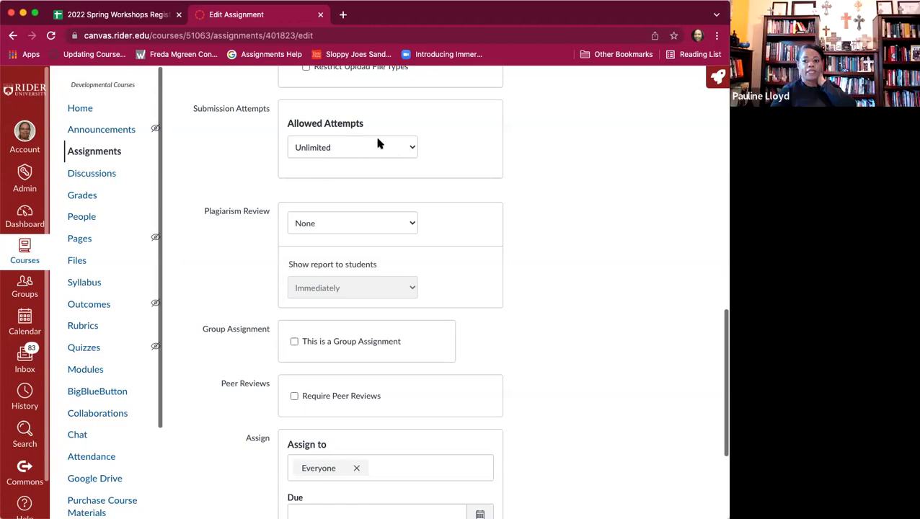
{"action": "scroll", "coordinate": [378, 143], "scroll_direction": "up", "scroll_amount": 5}
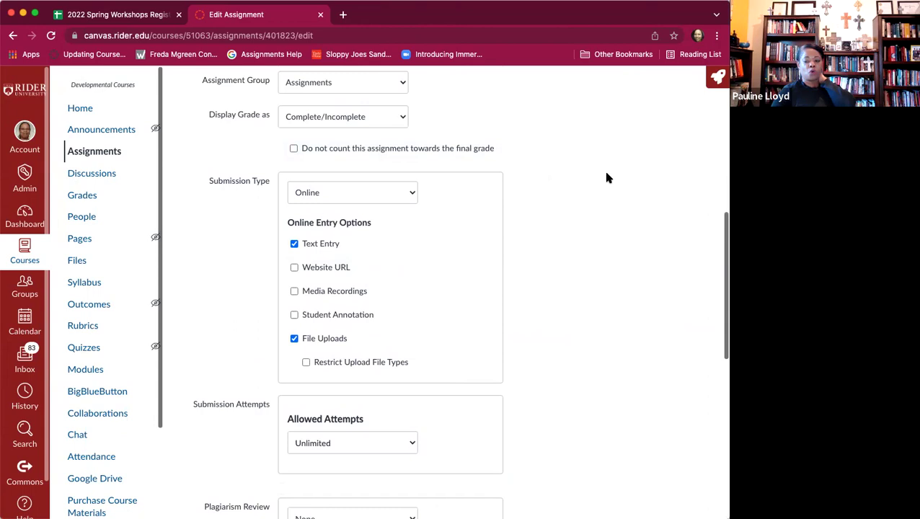
{"action": "left_click", "coordinate": [294, 292]}
{"action": "left_click", "coordinate": [294, 292]}
{"action": "left_click", "coordinate": [294, 292]}
{"action": "left_click", "coordinate": [295, 292]}
{"action": "left_click", "coordinate": [296, 296]}
{"action": "left_click", "coordinate": [297, 296]}
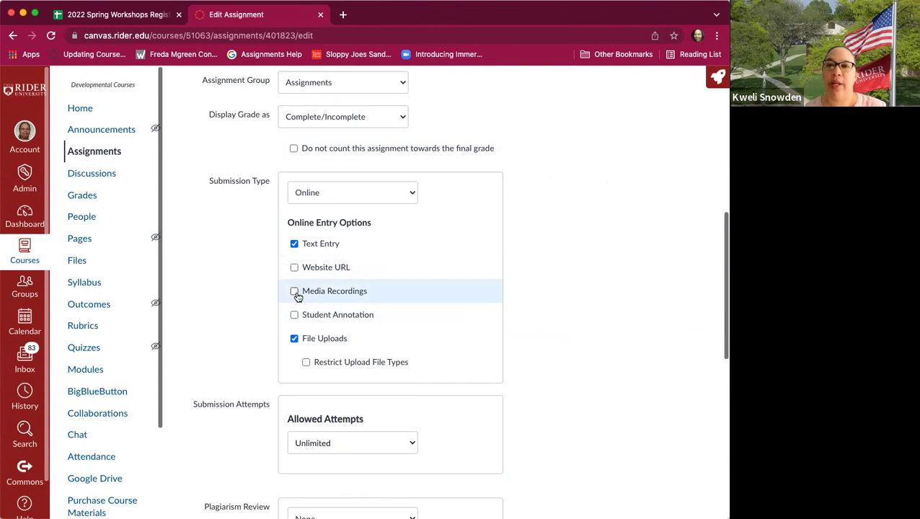
{"action": "left_click", "coordinate": [296, 292]}
{"action": "left_click", "coordinate": [295, 292]}
{"action": "left_click", "coordinate": [294, 294]}
{"action": "left_click", "coordinate": [295, 294]}
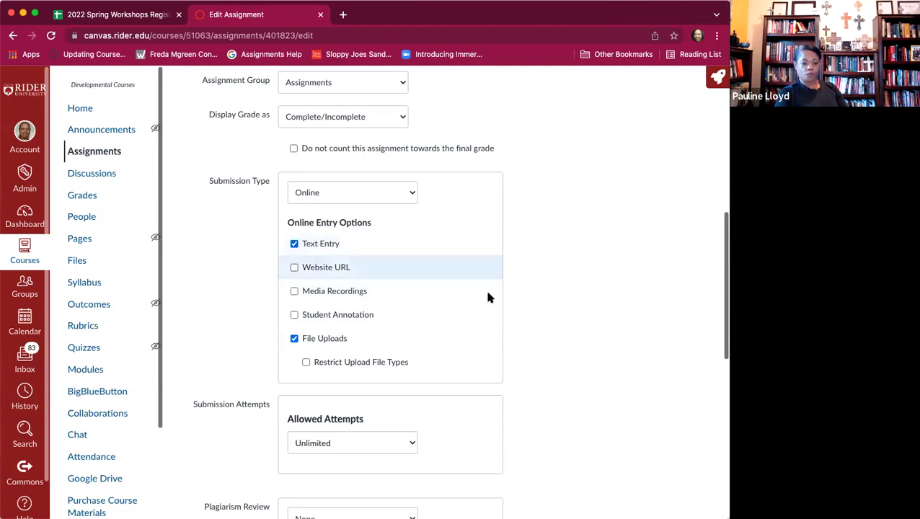
Step: Try limiting the allowed submission attempts for HW 1, and restore them to Unlimited
{"action": "scroll", "coordinate": [567, 346], "scroll_direction": "down", "scroll_amount": 5}
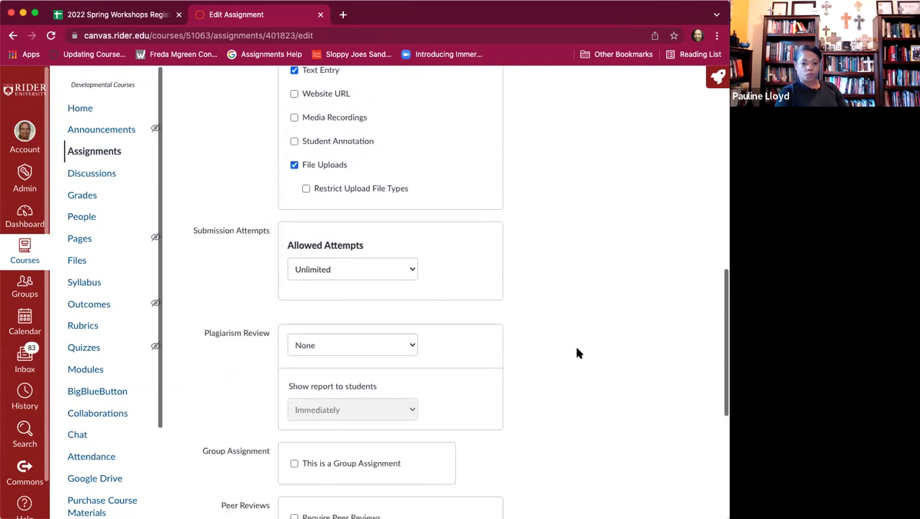
{"action": "scroll", "coordinate": [584, 354], "scroll_direction": "down", "scroll_amount": 2}
{"action": "scroll", "coordinate": [413, 133], "scroll_direction": "up", "scroll_amount": 2}
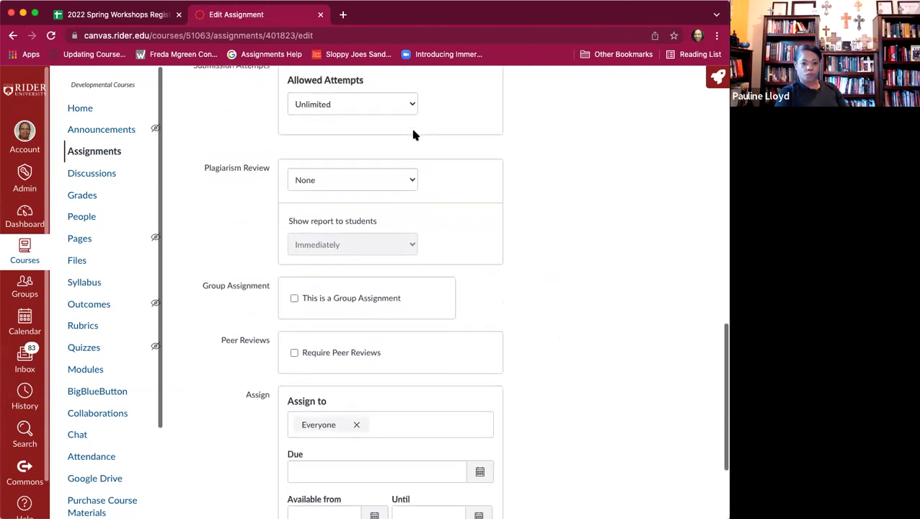
{"action": "left_click", "coordinate": [411, 191]}
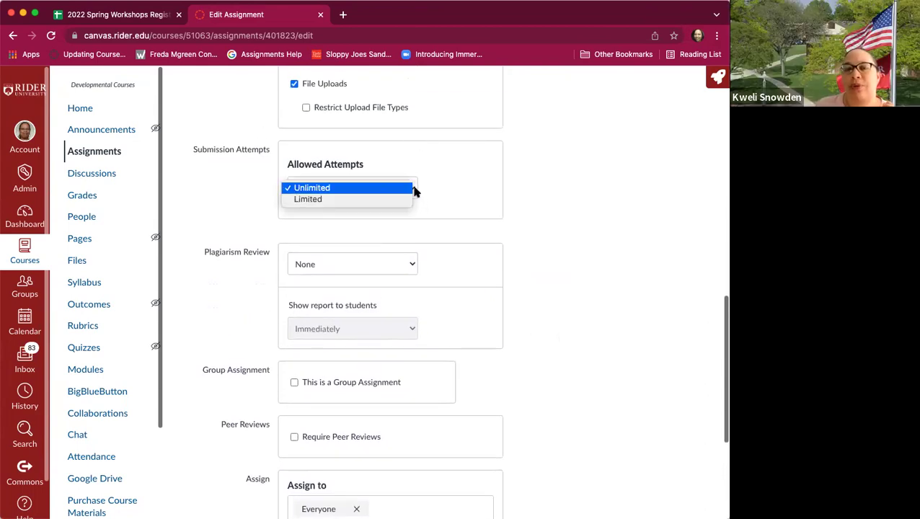
{"action": "left_click", "coordinate": [307, 200]}
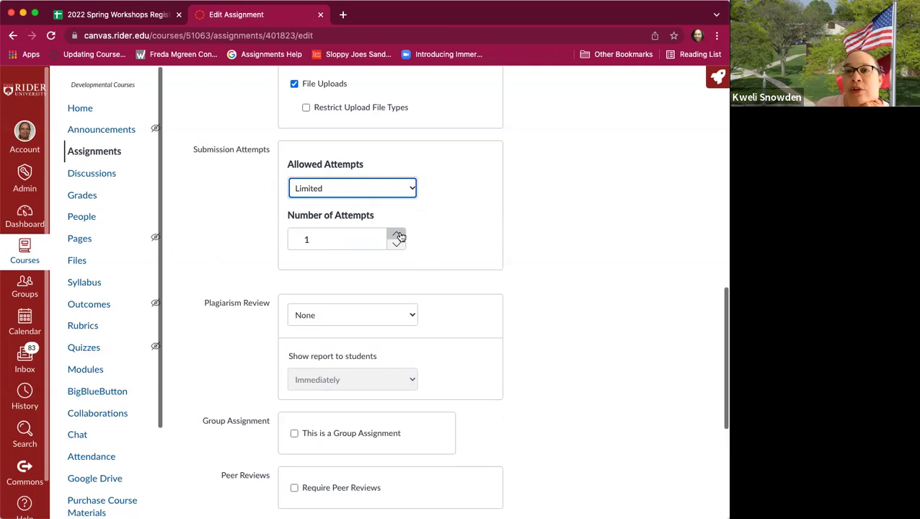
{"action": "left_click", "coordinate": [411, 188]}
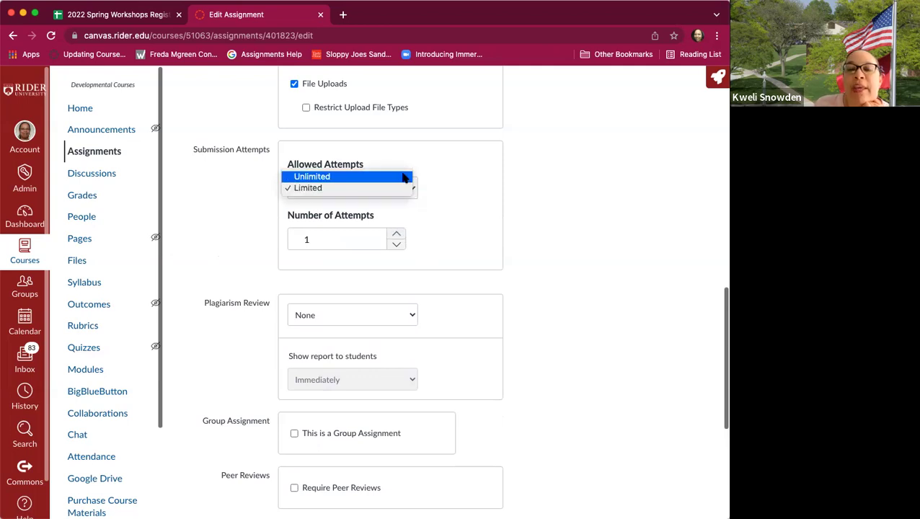
{"action": "left_click", "coordinate": [405, 177]}
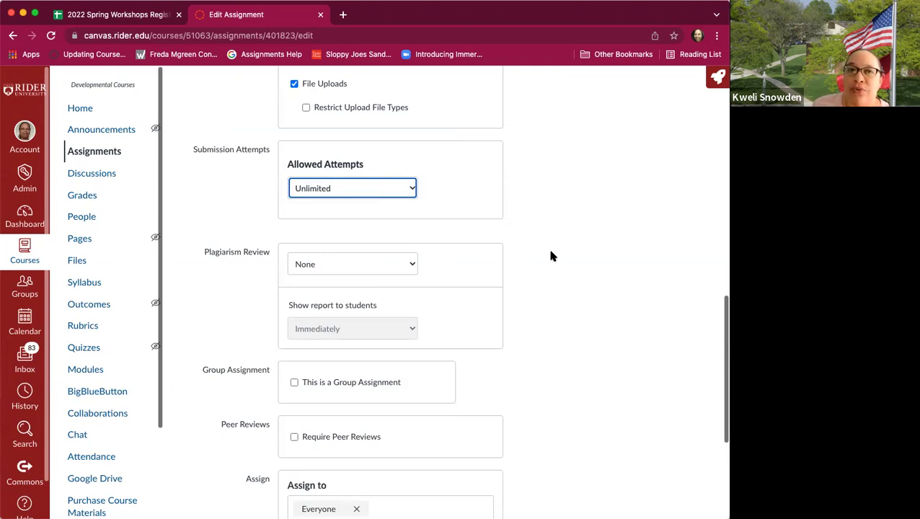
{"action": "scroll", "coordinate": [550, 257], "scroll_direction": "down", "scroll_amount": 2}
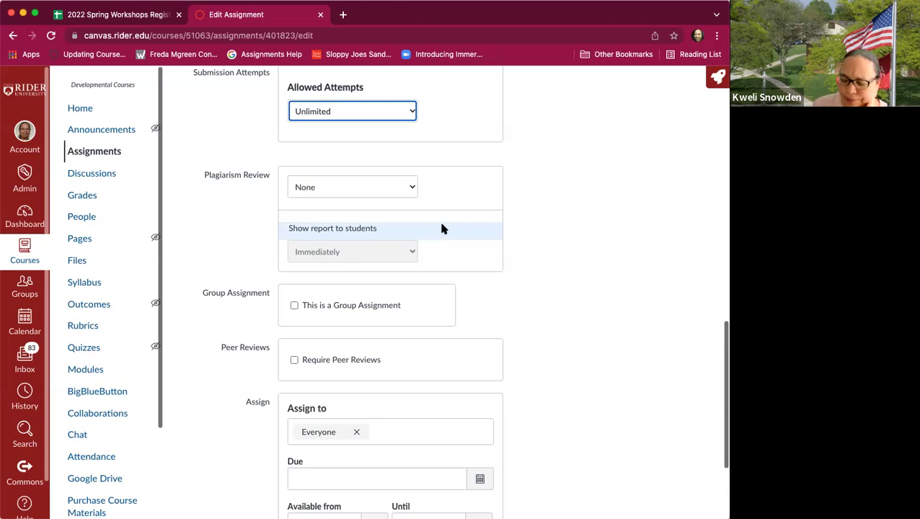
Step: Try Turnitin as the plagiarism review for HW 1, look over its options, and restore the setting to None
{"action": "left_click", "coordinate": [414, 189]}
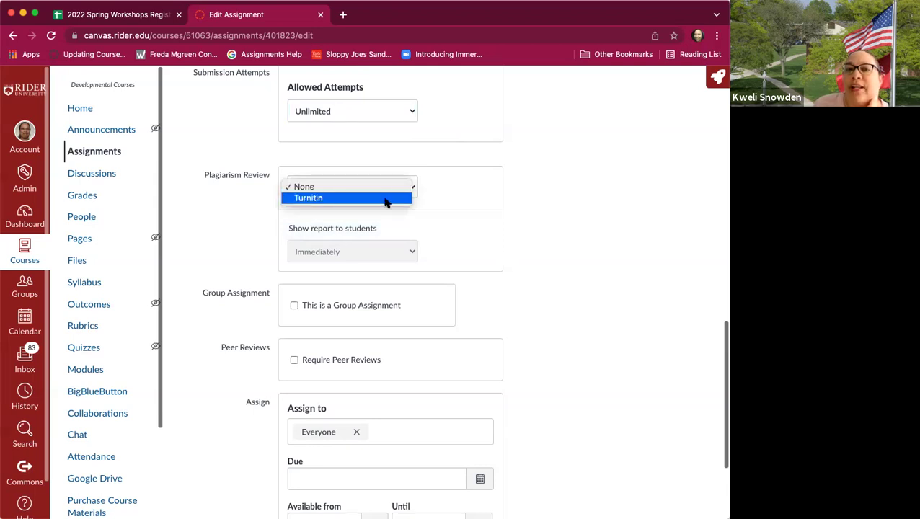
{"action": "left_click", "coordinate": [386, 201]}
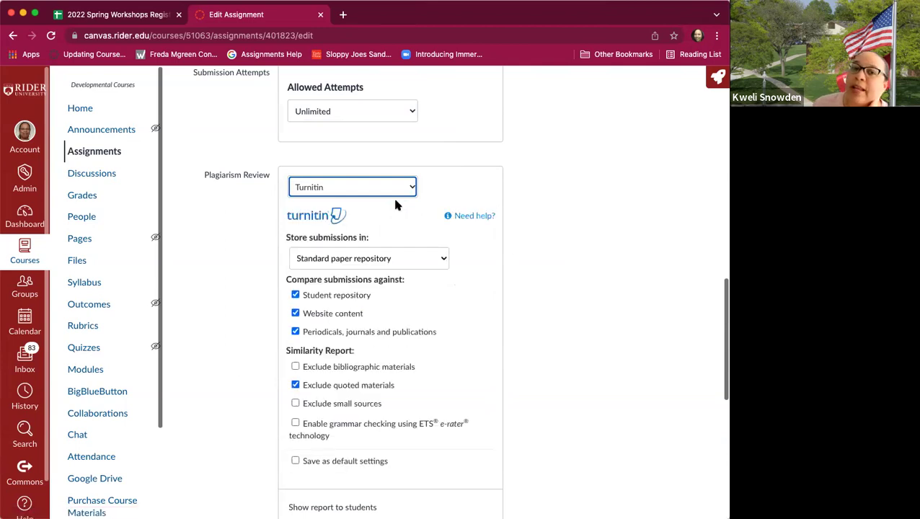
{"action": "scroll", "coordinate": [409, 249], "scroll_direction": "down", "scroll_amount": 3}
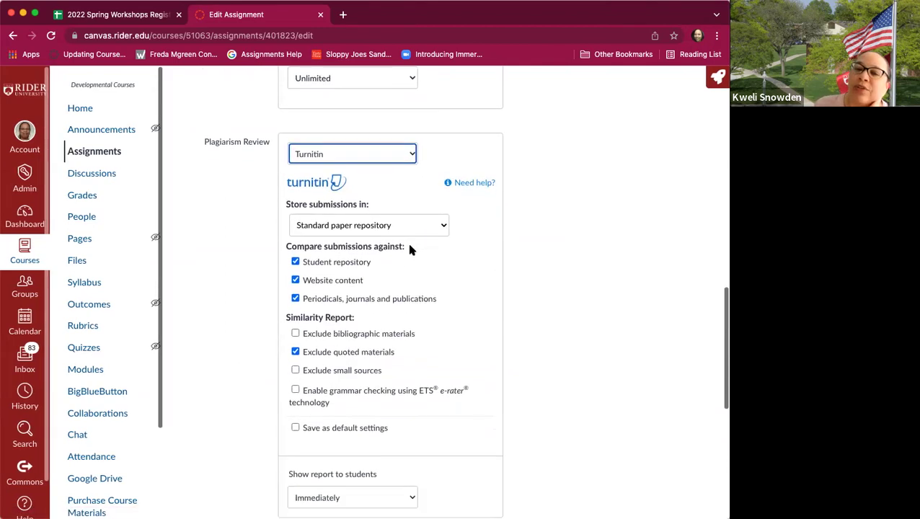
{"action": "scroll", "coordinate": [410, 249], "scroll_direction": "down", "scroll_amount": 2}
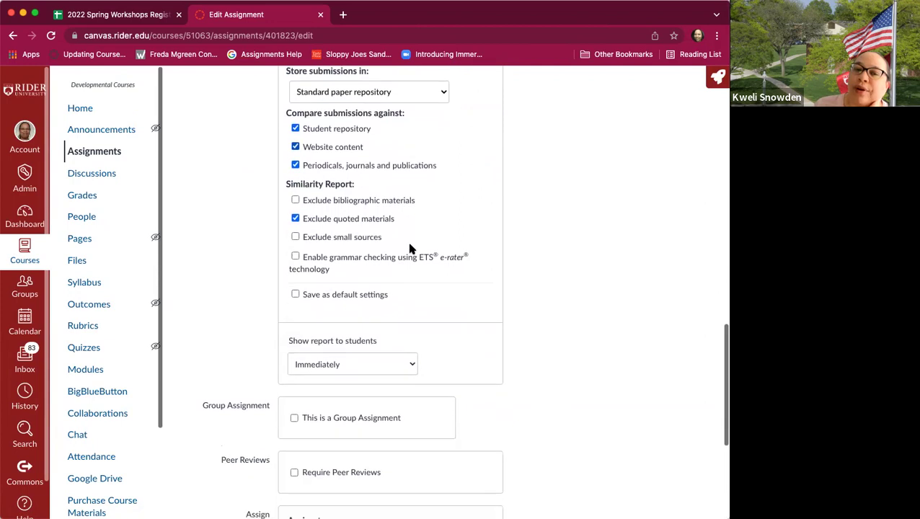
{"action": "scroll", "coordinate": [410, 248], "scroll_direction": "up", "scroll_amount": 7}
{"action": "scroll", "coordinate": [409, 247], "scroll_direction": "up", "scroll_amount": 3}
{"action": "left_click", "coordinate": [412, 351]}
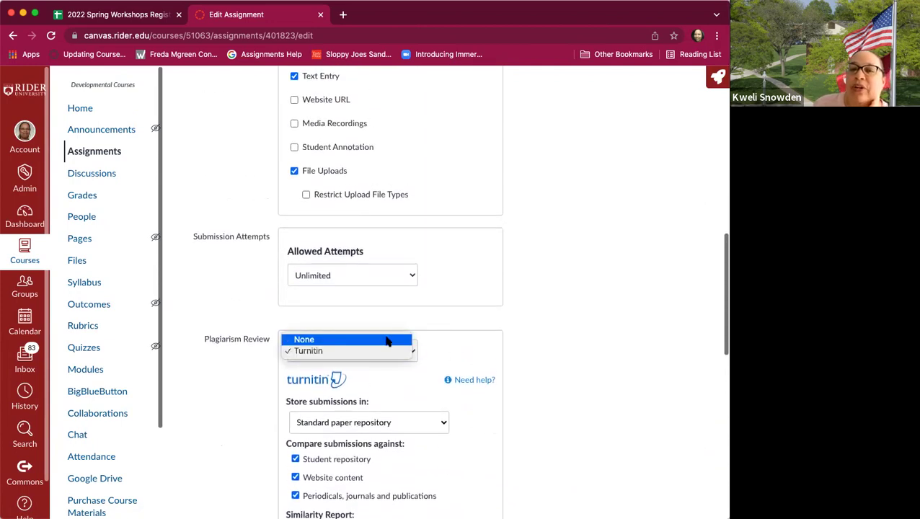
{"action": "left_click", "coordinate": [387, 339]}
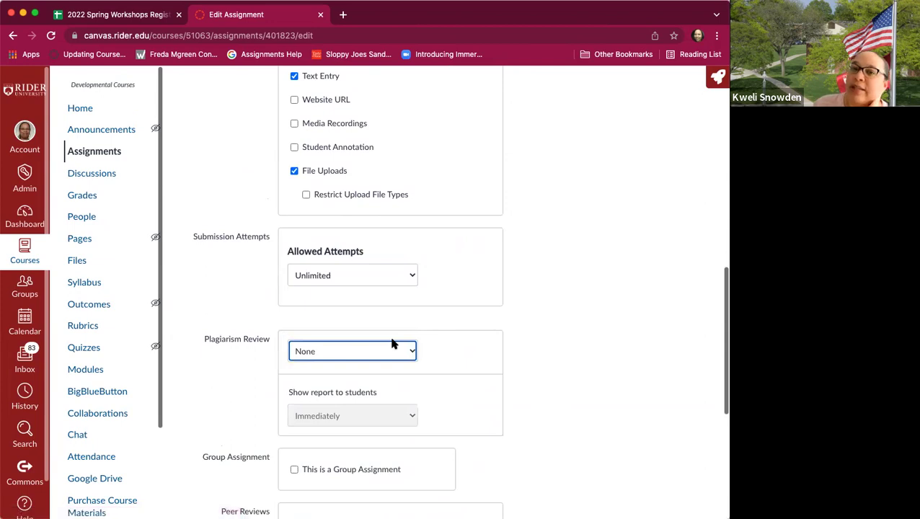
Step: Set the HW 1 due date to Feb 11, 2022, 11:59 PM for Everyone and save the assignment
{"action": "scroll", "coordinate": [508, 359], "scroll_direction": "down", "scroll_amount": 5}
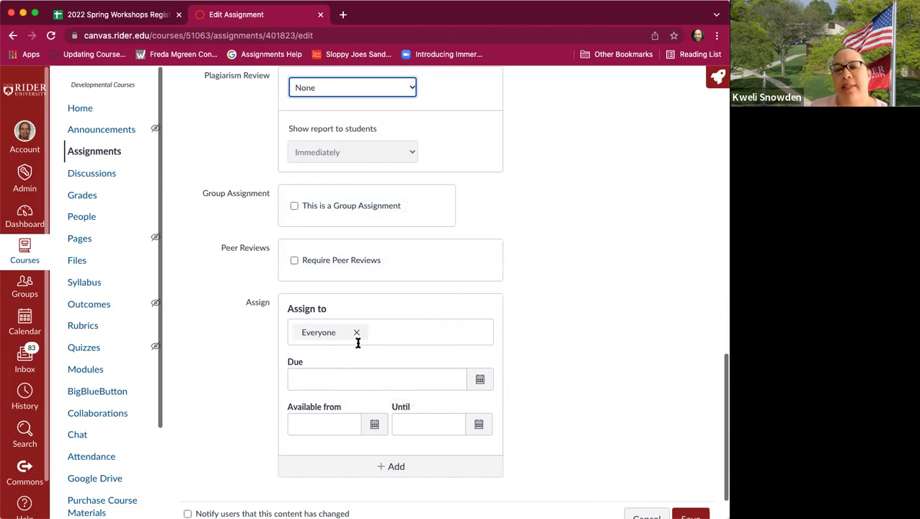
{"action": "left_click", "coordinate": [480, 380]}
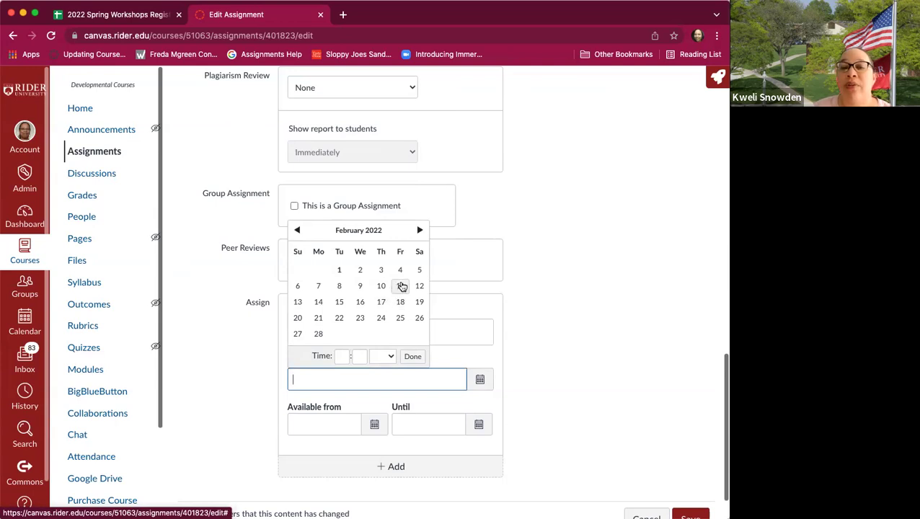
{"action": "left_click", "coordinate": [401, 286]}
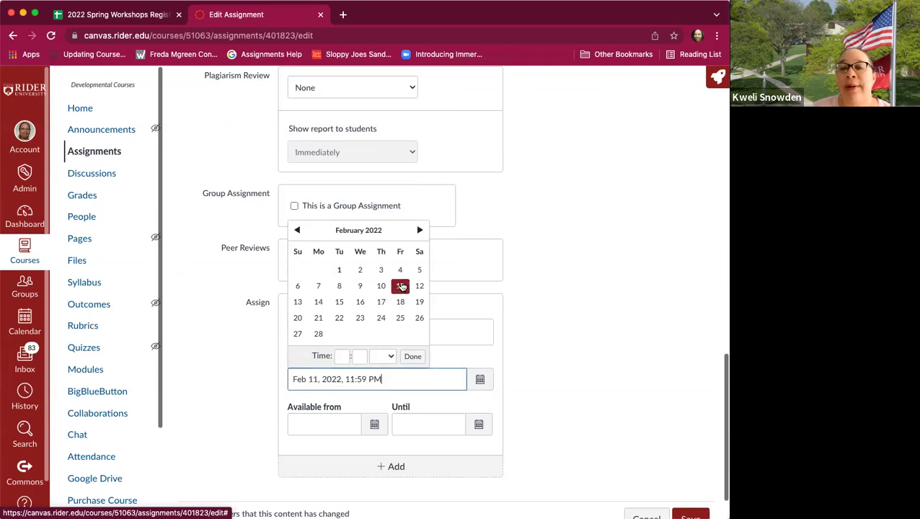
{"action": "left_click", "coordinate": [415, 357]}
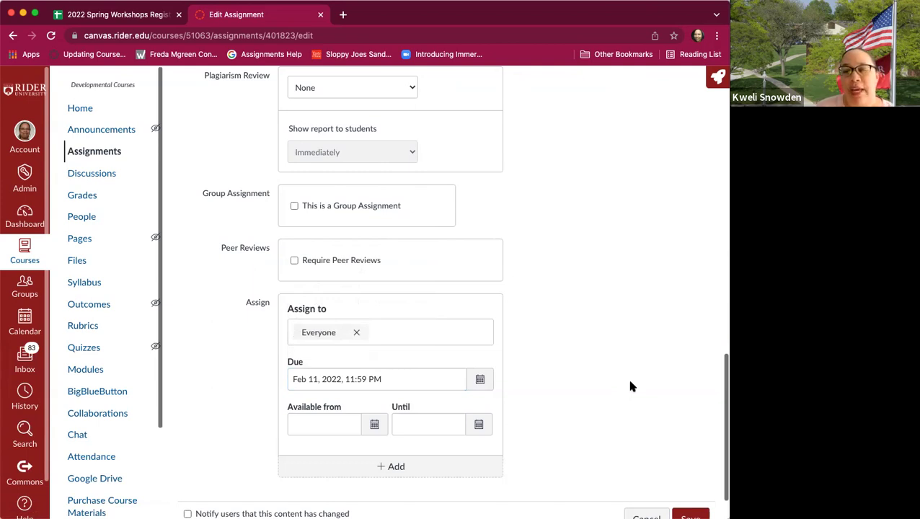
{"action": "scroll", "coordinate": [645, 382], "scroll_direction": "down", "scroll_amount": 3}
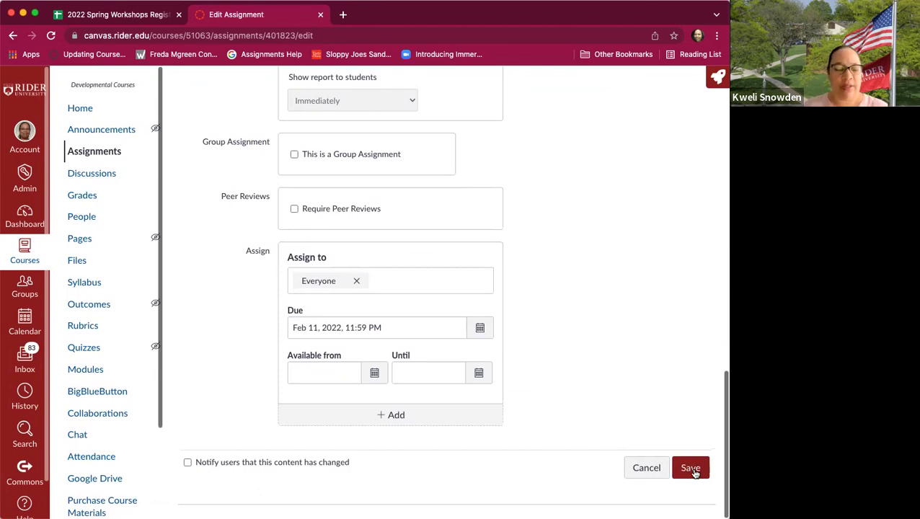
{"action": "left_click", "coordinate": [690, 469]}
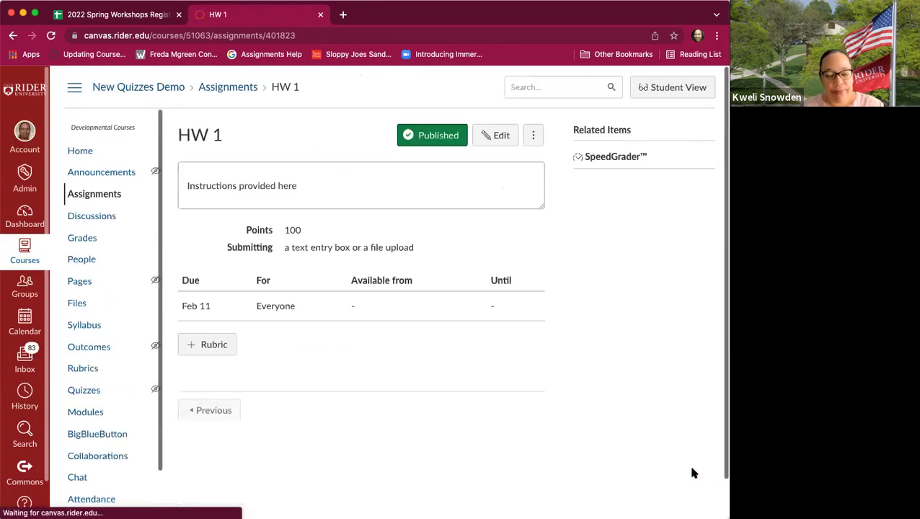
Step: Delete the empty second Assignments group from the course's assignment list
{"action": "left_click", "coordinate": [101, 195]}
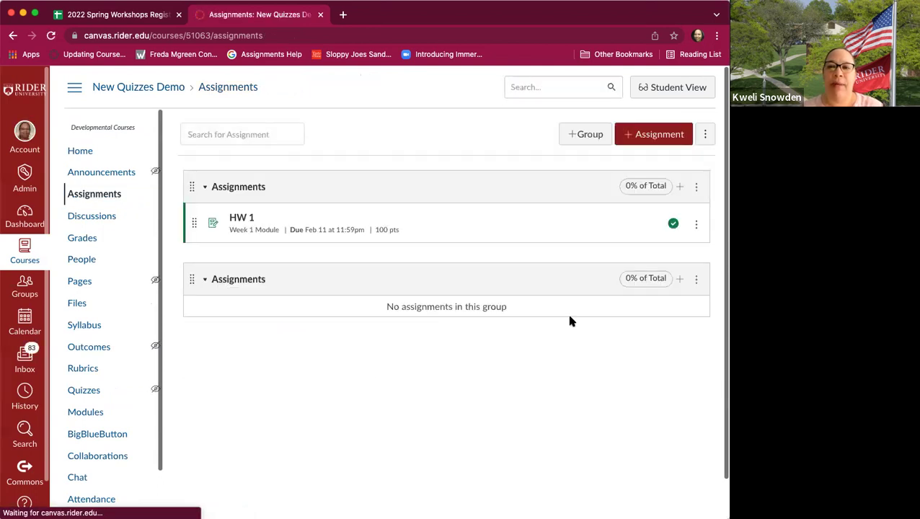
{"action": "left_click", "coordinate": [696, 279]}
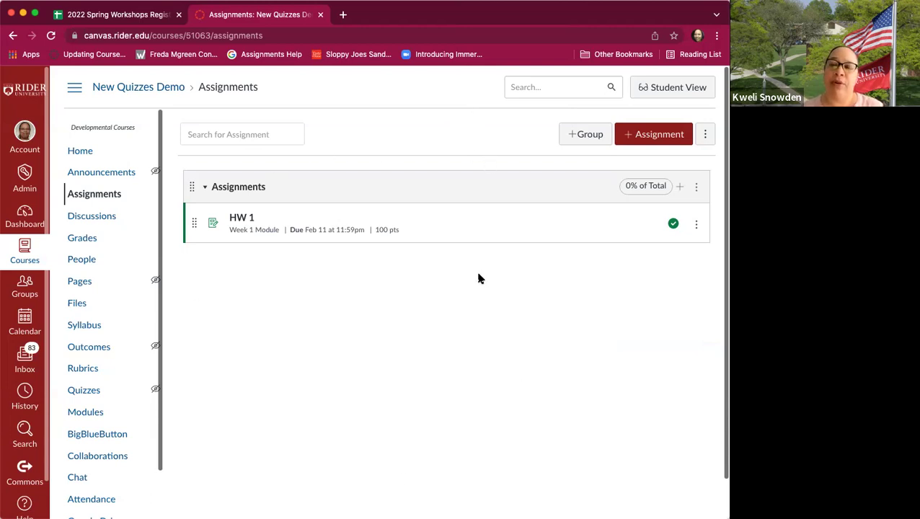
{"action": "scroll", "coordinate": [598, 231], "scroll_direction": "down", "scroll_amount": 1}
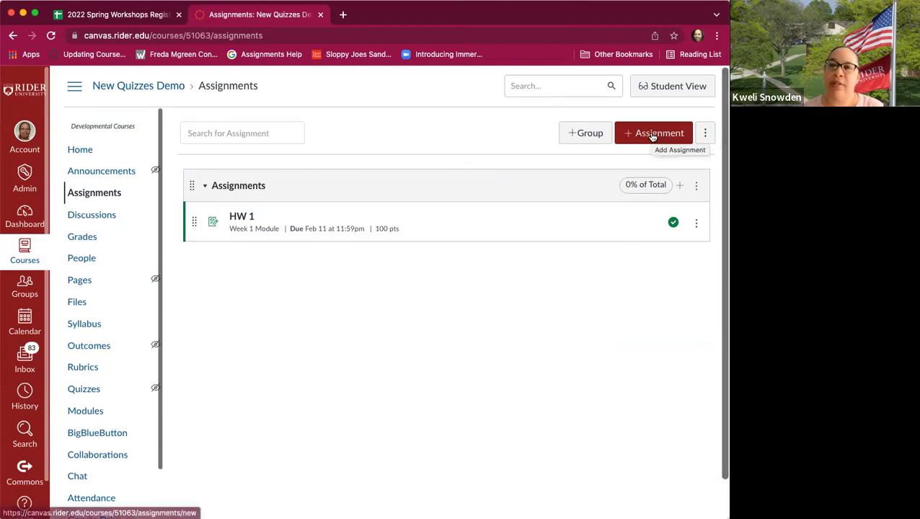
{"action": "scroll", "coordinate": [652, 137], "scroll_direction": "up", "scroll_amount": 1}
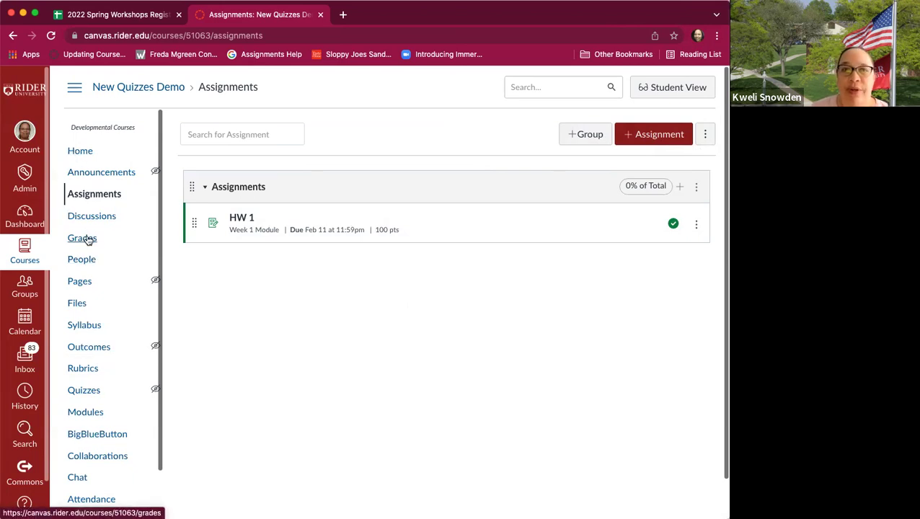
Step: Visit the course home page and open the Navigation section of the course settings
{"action": "left_click", "coordinate": [75, 153]}
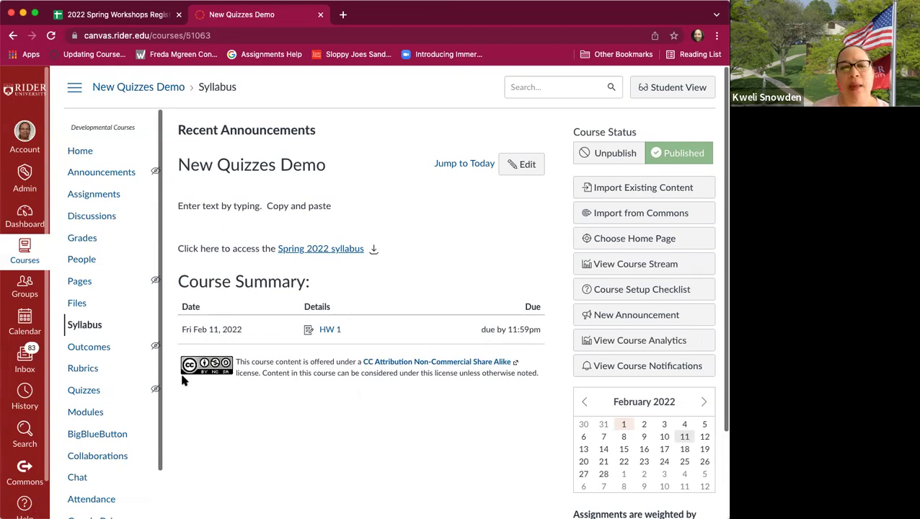
{"action": "scroll", "coordinate": [117, 322], "scroll_direction": "down", "scroll_amount": 3}
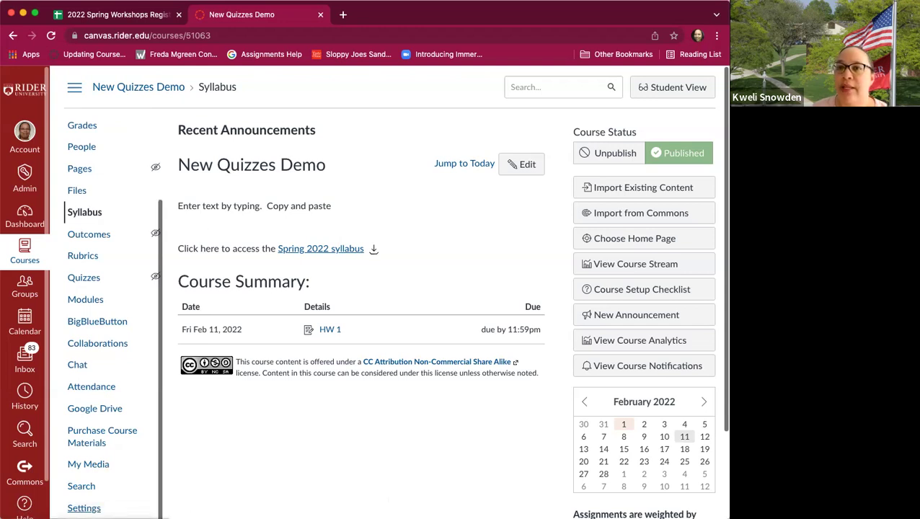
{"action": "left_click", "coordinate": [83, 509]}
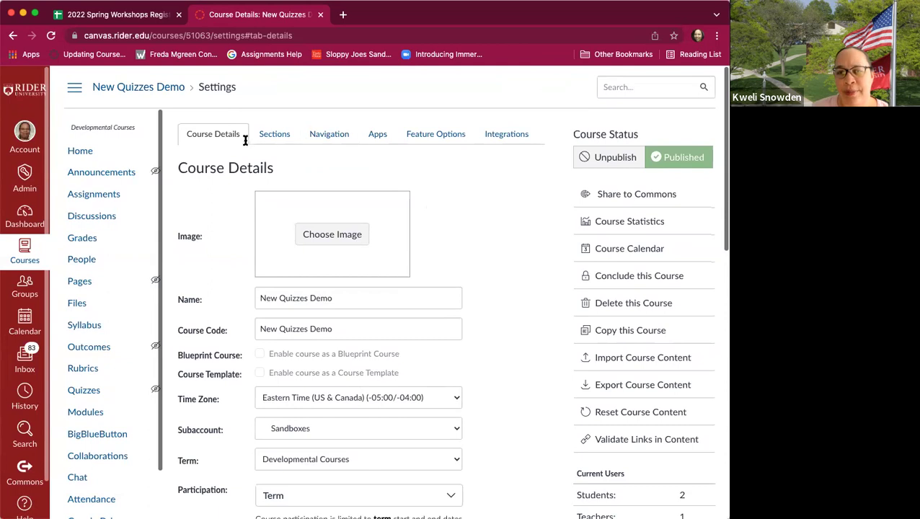
{"action": "left_click", "coordinate": [332, 134]}
Step: Examine which course navigation items are shown or hidden from students, including the visibility marker beside Announcements
{"action": "scroll", "coordinate": [474, 220], "scroll_direction": "down", "scroll_amount": 5}
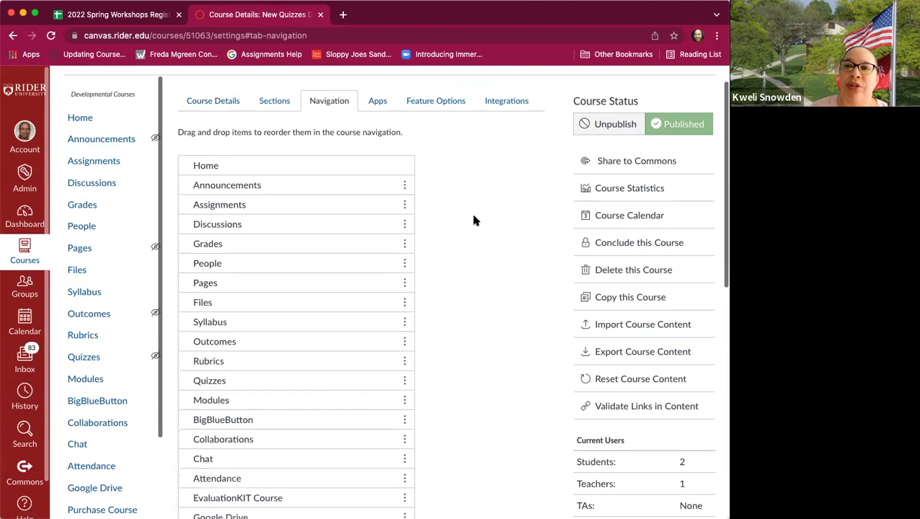
{"action": "scroll", "coordinate": [474, 221], "scroll_direction": "down", "scroll_amount": 4}
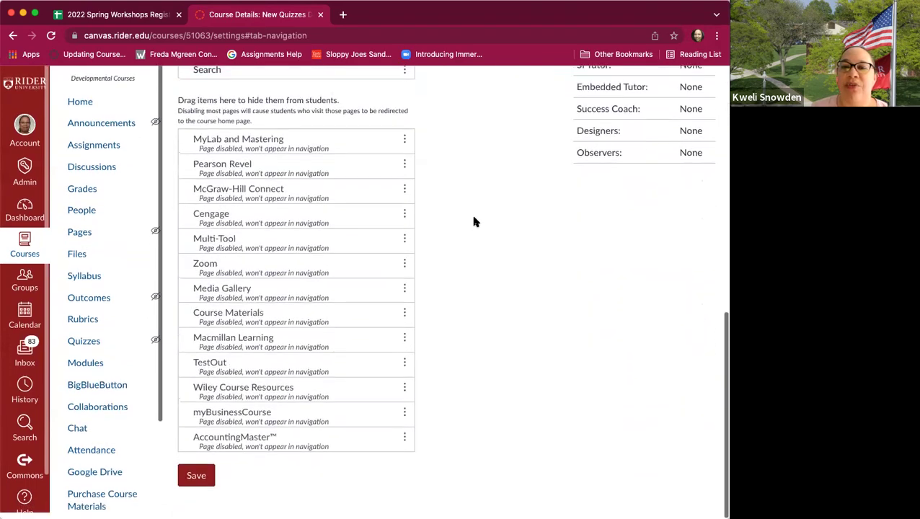
{"action": "scroll", "coordinate": [474, 220], "scroll_direction": "up", "scroll_amount": 7}
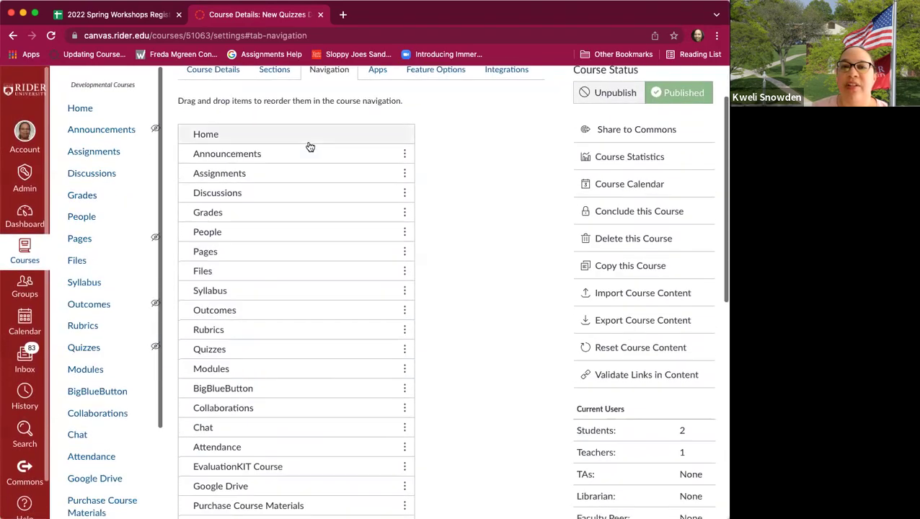
{"action": "scroll", "coordinate": [439, 328], "scroll_direction": "down", "scroll_amount": 6}
{"action": "scroll", "coordinate": [421, 324], "scroll_direction": "down", "scroll_amount": 1}
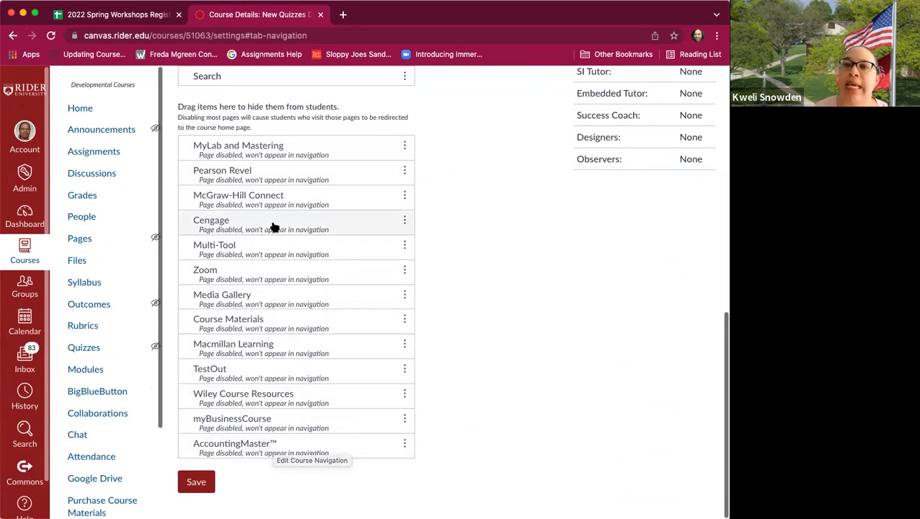
{"action": "scroll", "coordinate": [272, 209], "scroll_direction": "up", "scroll_amount": 5}
{"action": "scroll", "coordinate": [271, 209], "scroll_direction": "up", "scroll_amount": 4}
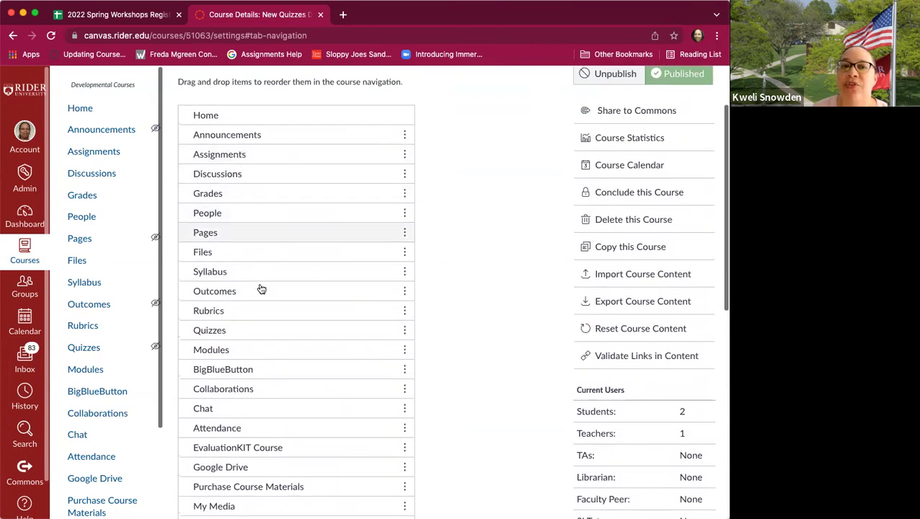
{"action": "scroll", "coordinate": [258, 292], "scroll_direction": "down", "scroll_amount": 1}
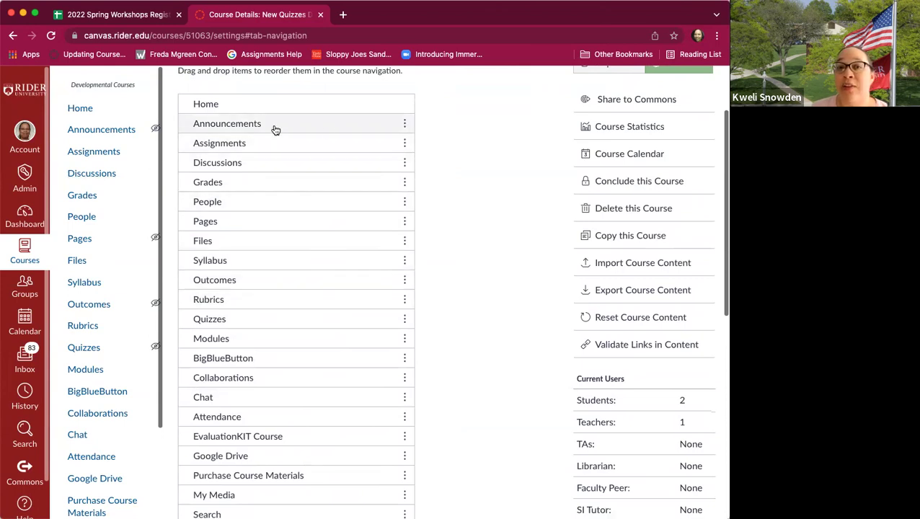
{"action": "mouse_move", "coordinate": [157, 131]}
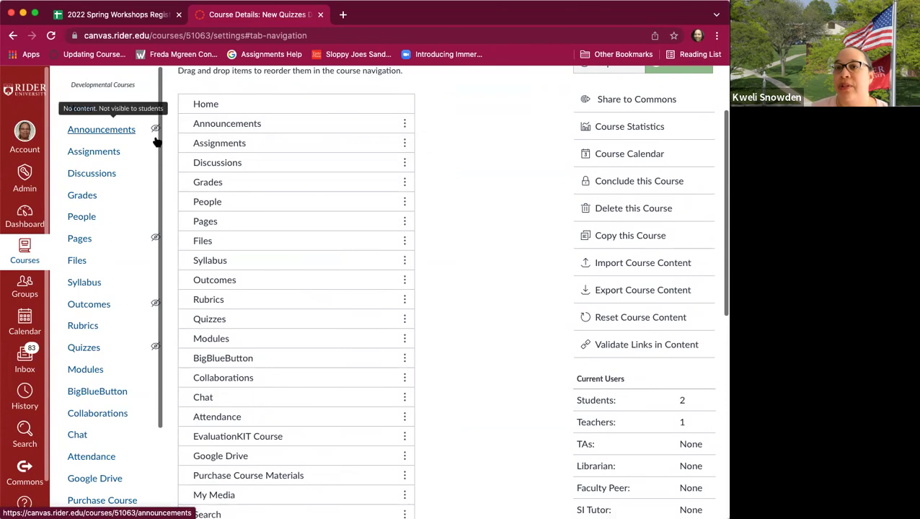
{"action": "scroll", "coordinate": [514, 261], "scroll_direction": "down", "scroll_amount": 5}
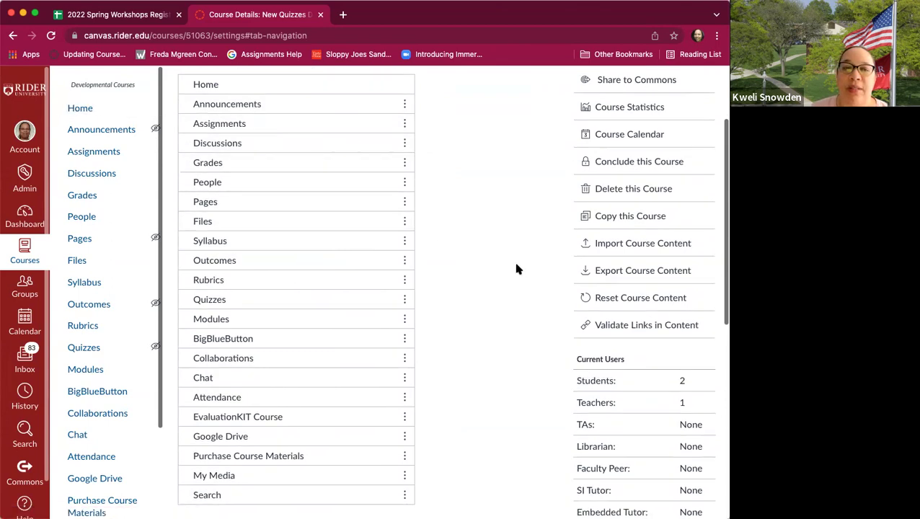
Step: Enable Zoom in the course navigation by moving it from the hidden items to between Grades and People
{"action": "scroll", "coordinate": [516, 272], "scroll_direction": "down", "scroll_amount": 5}
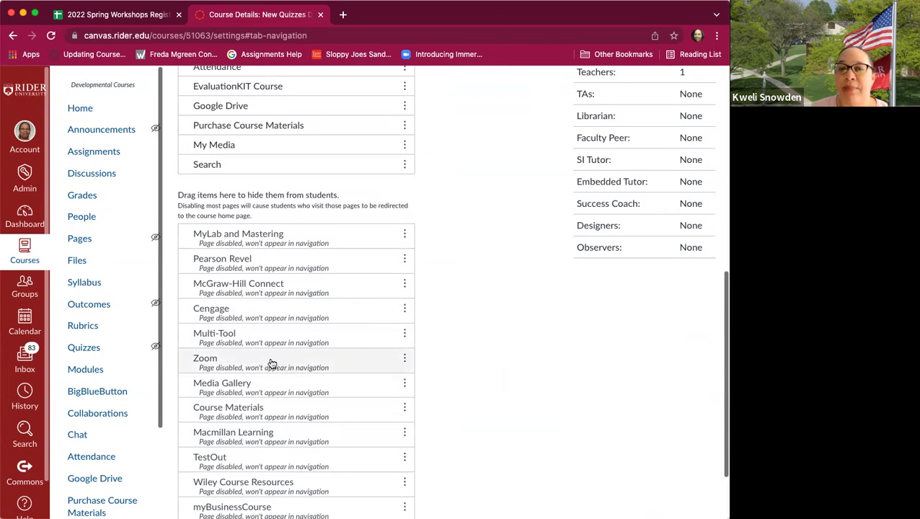
{"action": "left_click", "coordinate": [404, 359]}
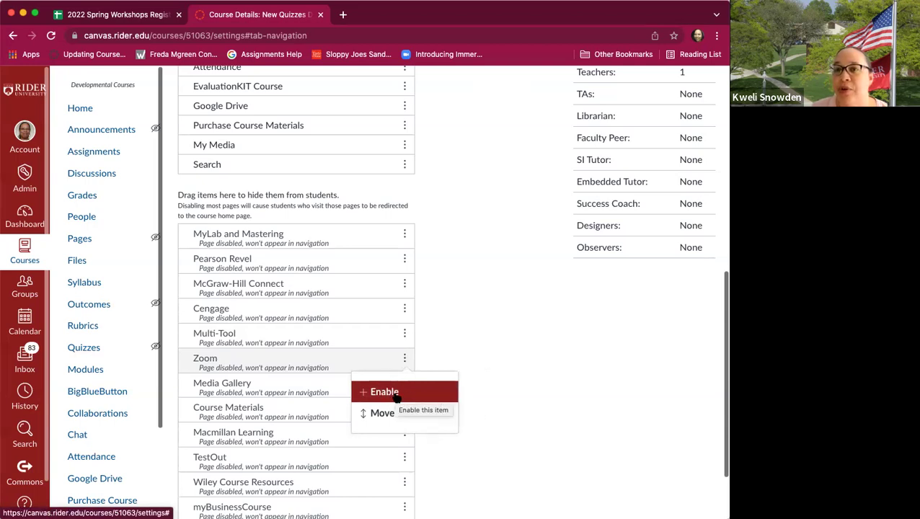
{"action": "left_click", "coordinate": [508, 347]}
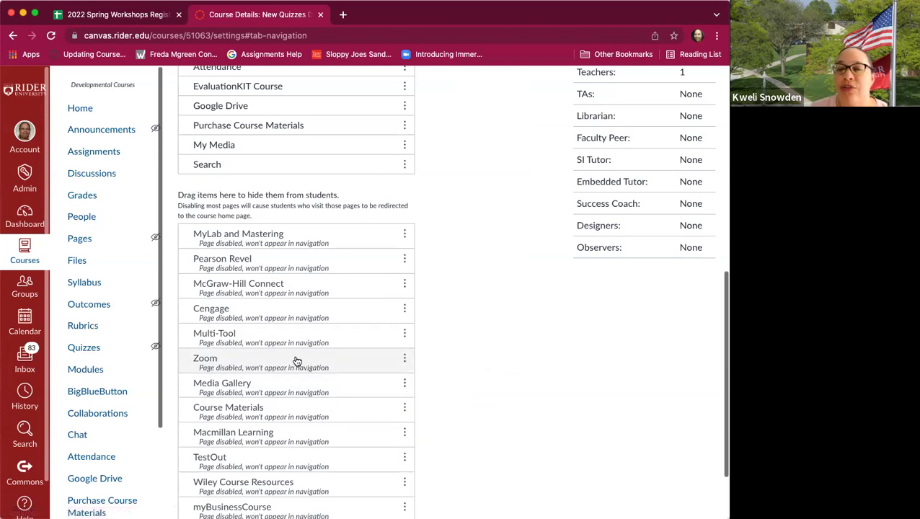
{"action": "left_click_drag", "start_coordinate": [297, 359], "coordinate": [355, 136]}
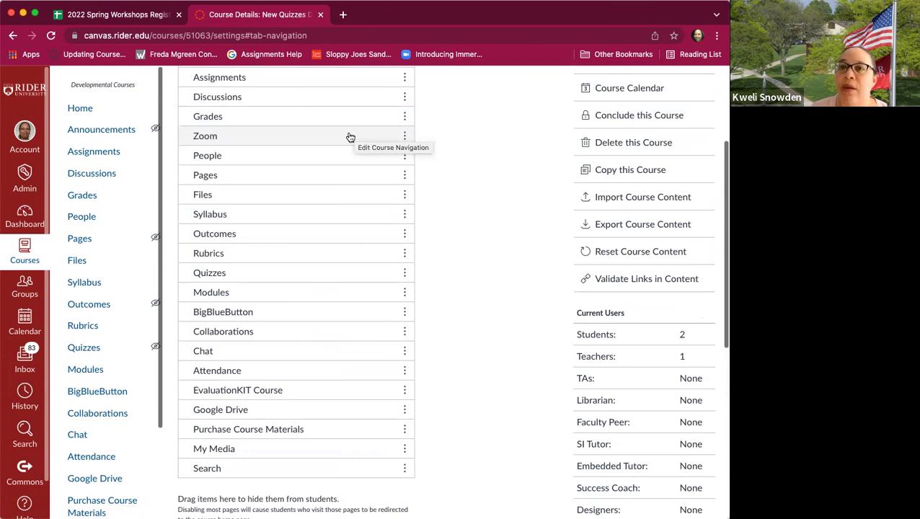
Step: Hide Assignments from students by moving it into the disabled navigation items, directly below MyLab and Mastering
{"action": "scroll", "coordinate": [320, 166], "scroll_direction": "up", "scroll_amount": 2}
{"action": "scroll", "coordinate": [319, 166], "scroll_direction": "up", "scroll_amount": 1}
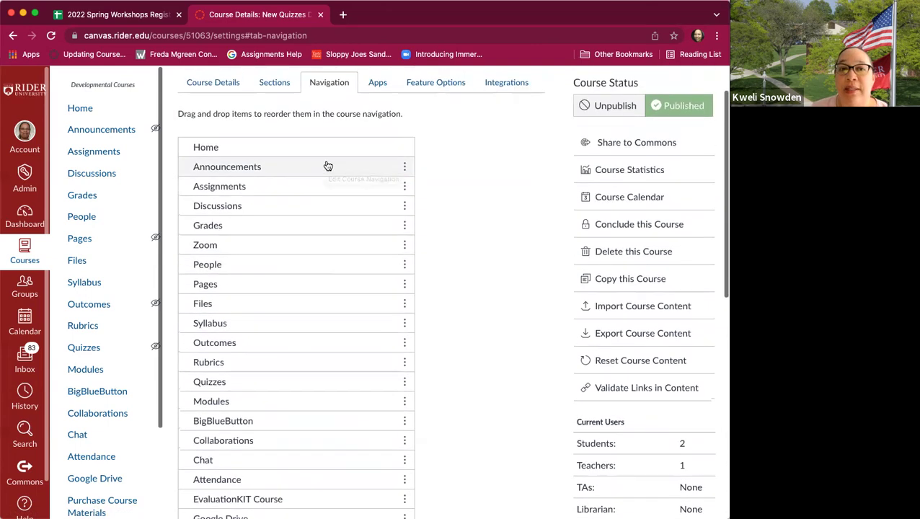
{"action": "scroll", "coordinate": [475, 184], "scroll_direction": "down", "scroll_amount": 1}
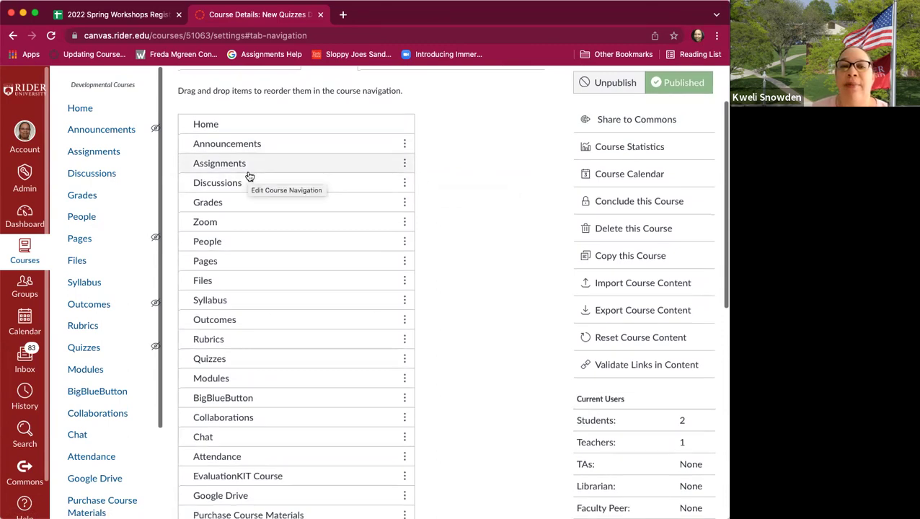
{"action": "scroll", "coordinate": [246, 177], "scroll_direction": "down", "scroll_amount": 2}
{"action": "left_click_drag", "start_coordinate": [214, 102], "coordinate": [251, 355]}
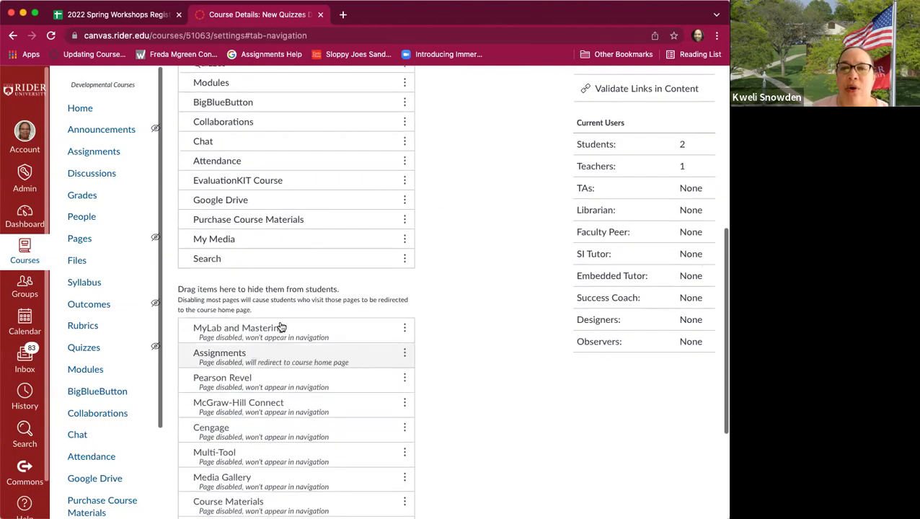
{"action": "scroll", "coordinate": [285, 328], "scroll_direction": "up", "scroll_amount": 5}
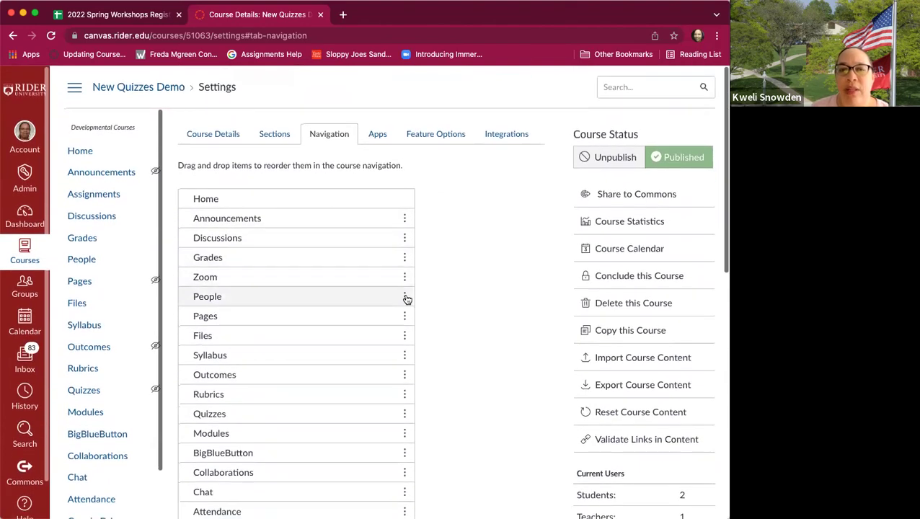
Step: Disable Files in the course navigation, save the navigation changes, and check its placement in the course menu
{"action": "left_click", "coordinate": [405, 335]}
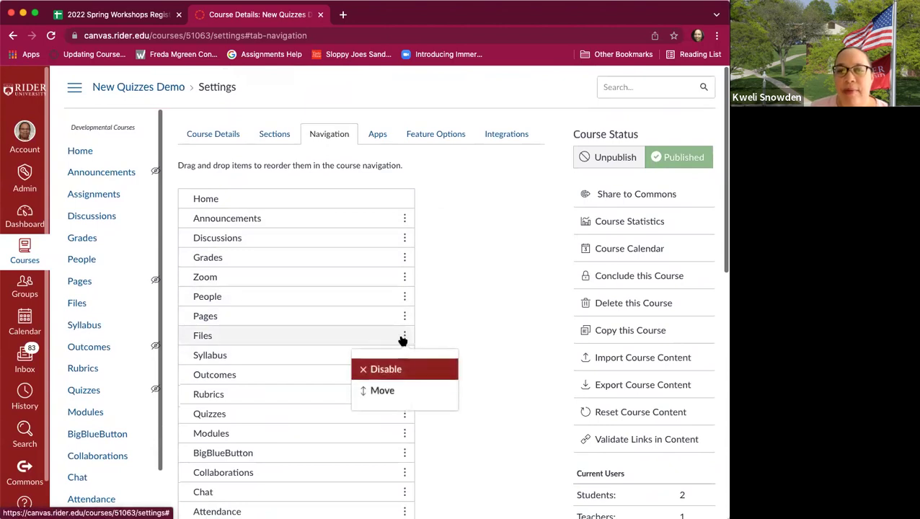
{"action": "left_click", "coordinate": [387, 370]}
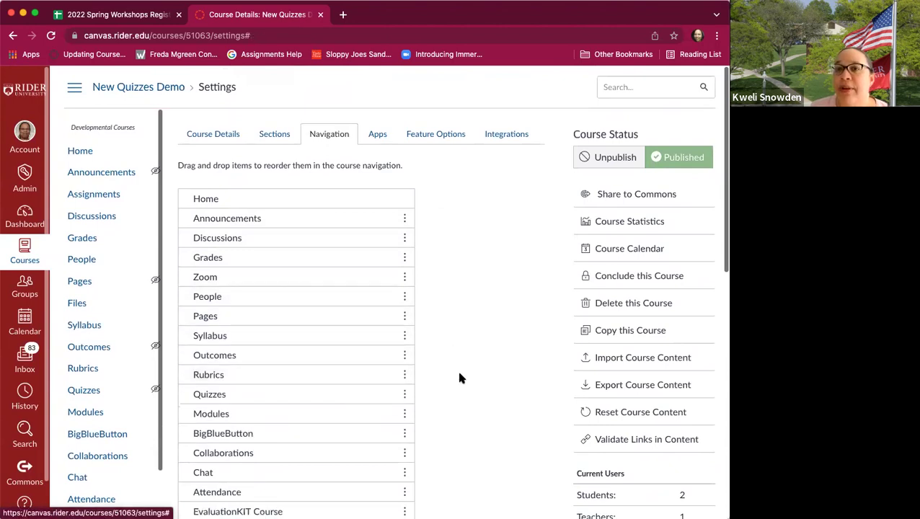
{"action": "scroll", "coordinate": [462, 369], "scroll_direction": "down", "scroll_amount": 5}
{"action": "scroll", "coordinate": [468, 380], "scroll_direction": "down", "scroll_amount": 5}
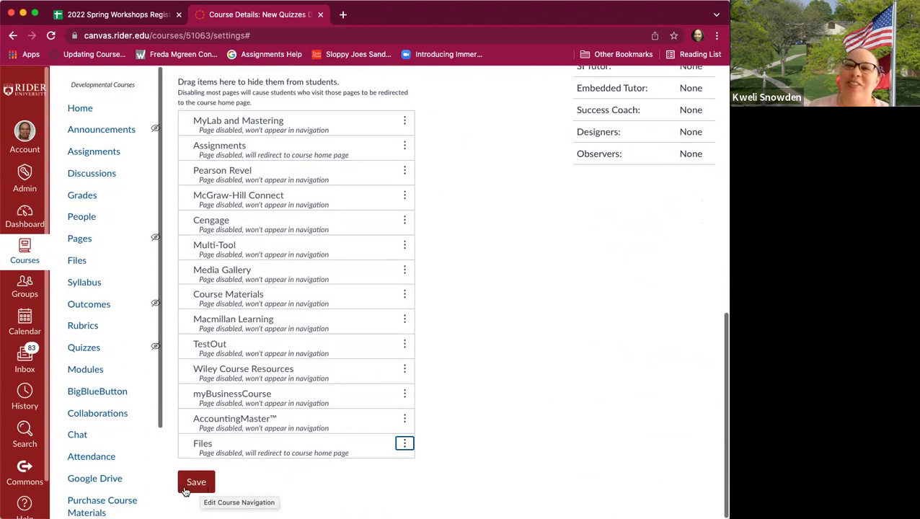
{"action": "left_click", "coordinate": [203, 487]}
{"action": "left_click", "coordinate": [202, 487]}
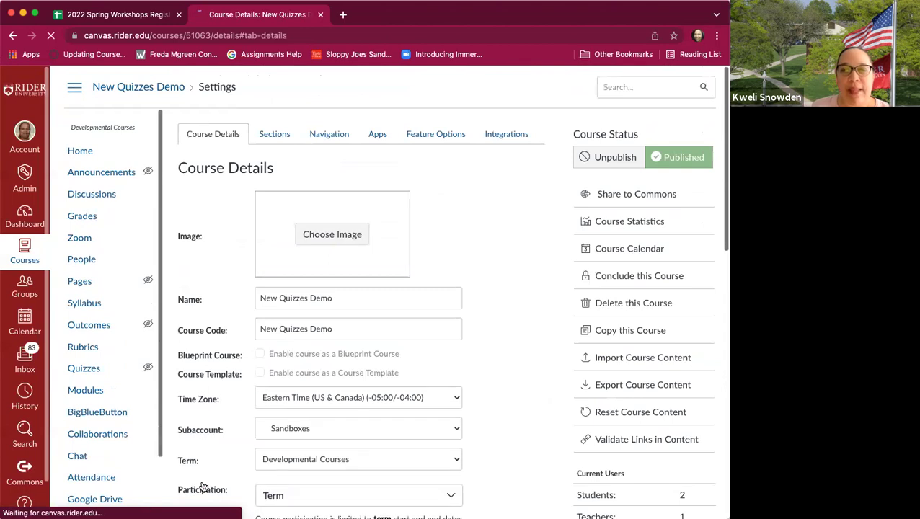
{"action": "scroll", "coordinate": [119, 318], "scroll_direction": "down", "scroll_amount": 2}
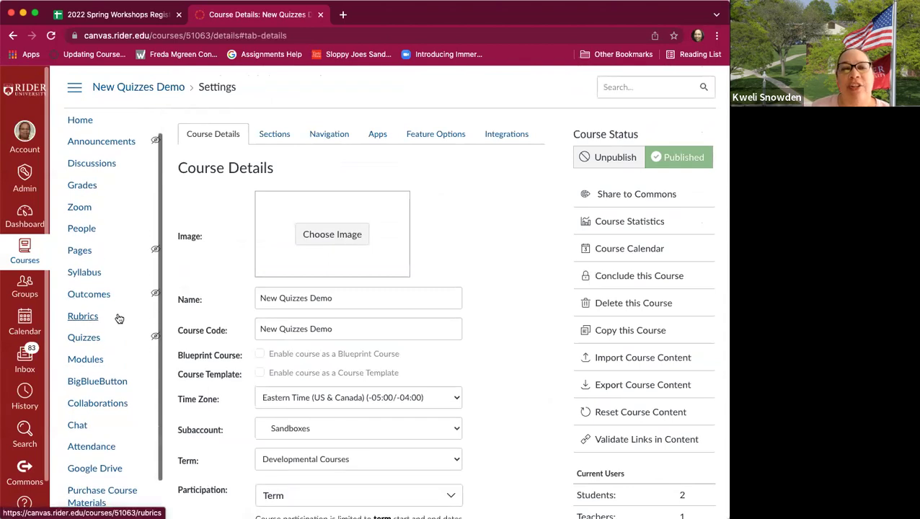
{"action": "scroll", "coordinate": [108, 243], "scroll_direction": "down", "scroll_amount": 3}
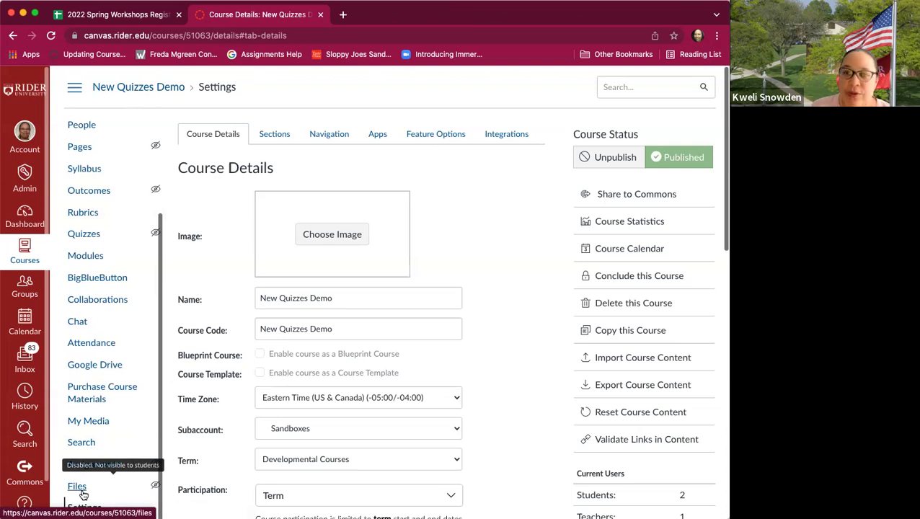
{"action": "scroll", "coordinate": [75, 152], "scroll_direction": "up", "scroll_amount": 4}
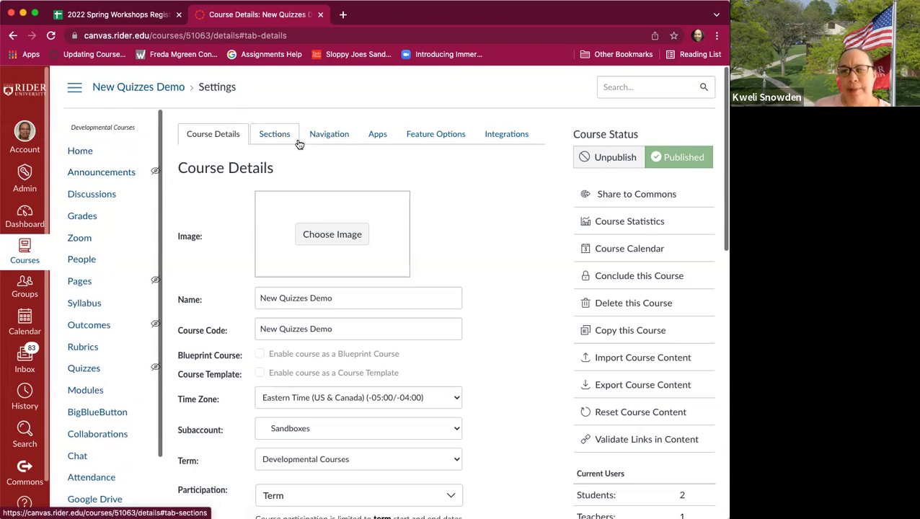
Step: Reorder the course navigation with Syllabus directly below Home and Modules directly below Announcements, and save the order
{"action": "left_click", "coordinate": [330, 137]}
{"action": "scroll", "coordinate": [397, 194], "scroll_direction": "down", "scroll_amount": 3}
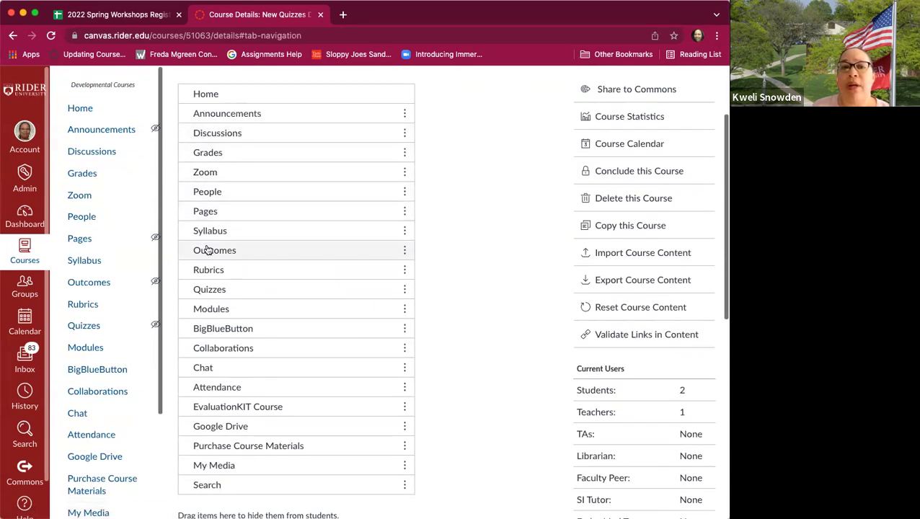
{"action": "left_click_drag", "start_coordinate": [193, 235], "coordinate": [202, 114]}
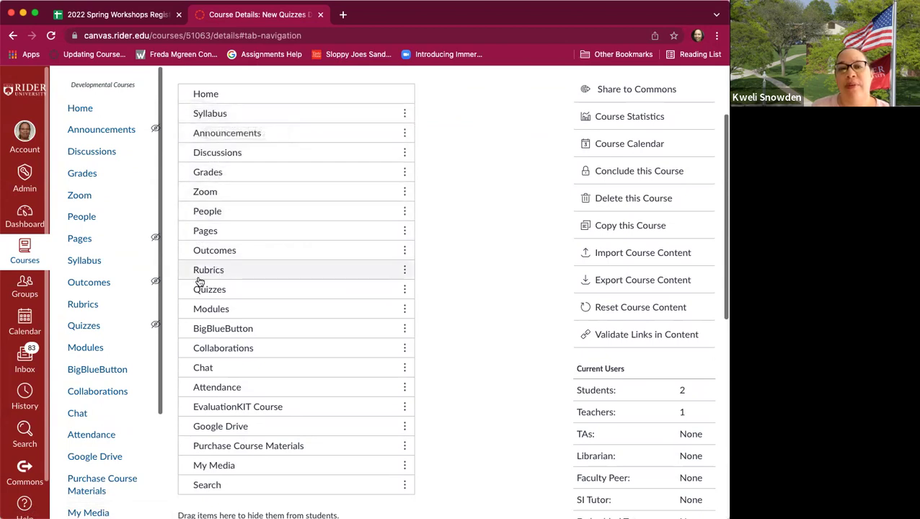
{"action": "left_click_drag", "start_coordinate": [197, 310], "coordinate": [193, 149]}
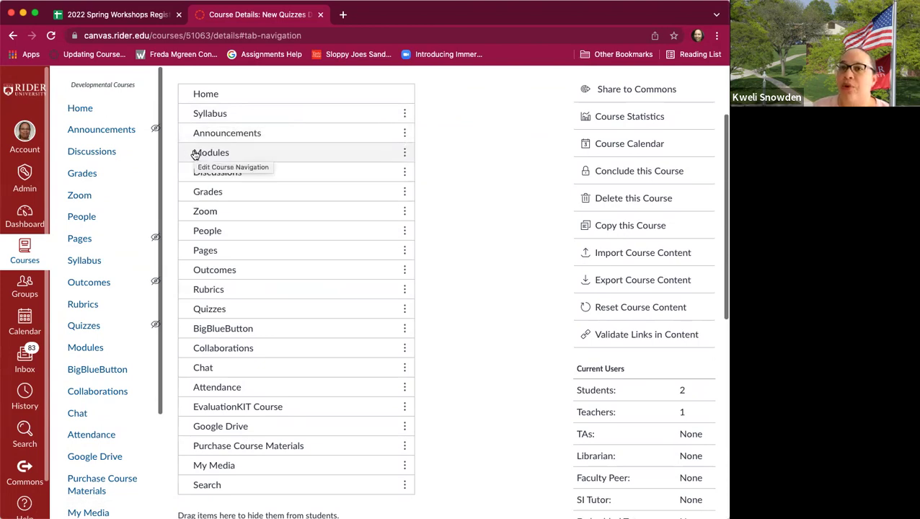
{"action": "scroll", "coordinate": [483, 310], "scroll_direction": "down", "scroll_amount": 6}
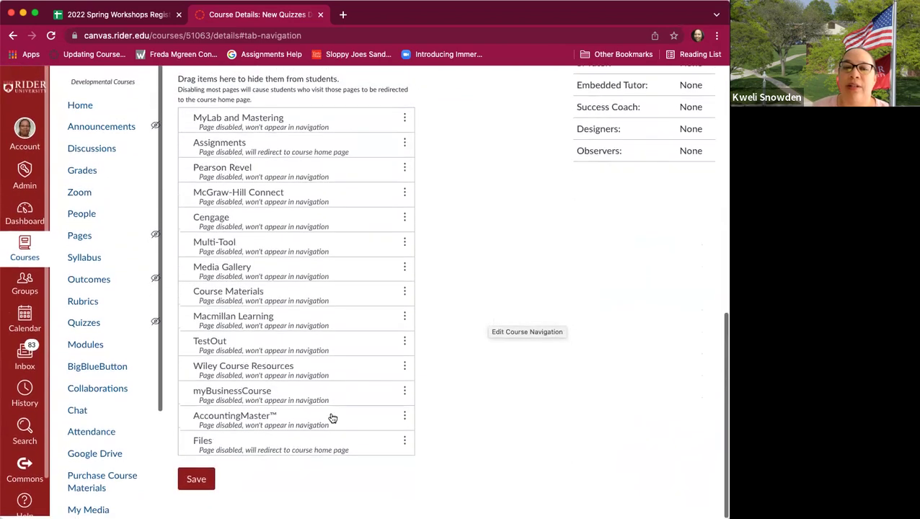
{"action": "left_click", "coordinate": [194, 487]}
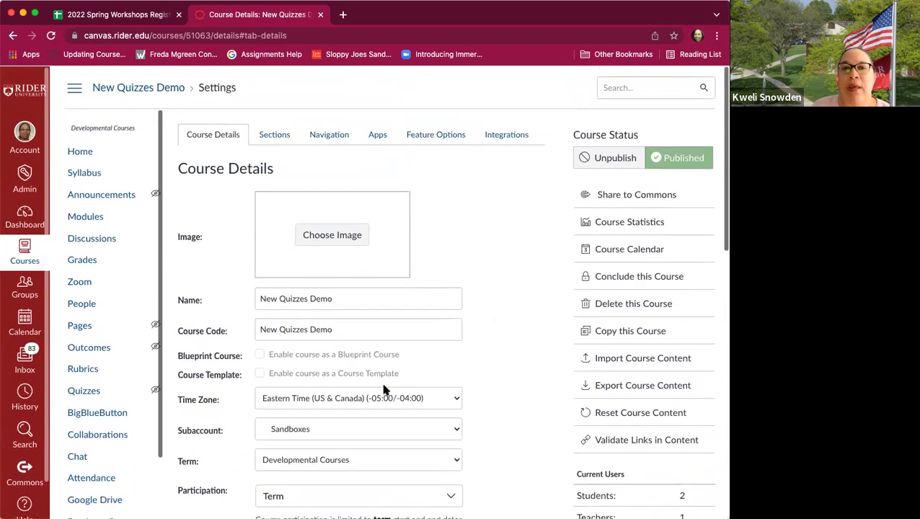
Step: Examine the course details settings, from the name, time zone, term and participation dates through to visibility, format and description
{"action": "scroll", "coordinate": [395, 393], "scroll_direction": "down", "scroll_amount": 3}
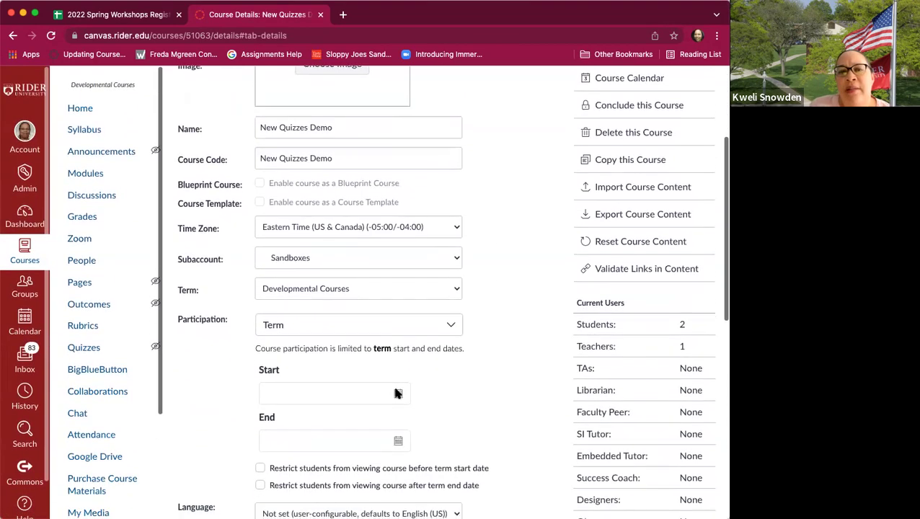
{"action": "scroll", "coordinate": [398, 393], "scroll_direction": "down", "scroll_amount": 4}
{"action": "scroll", "coordinate": [399, 393], "scroll_direction": "up", "scroll_amount": 8}
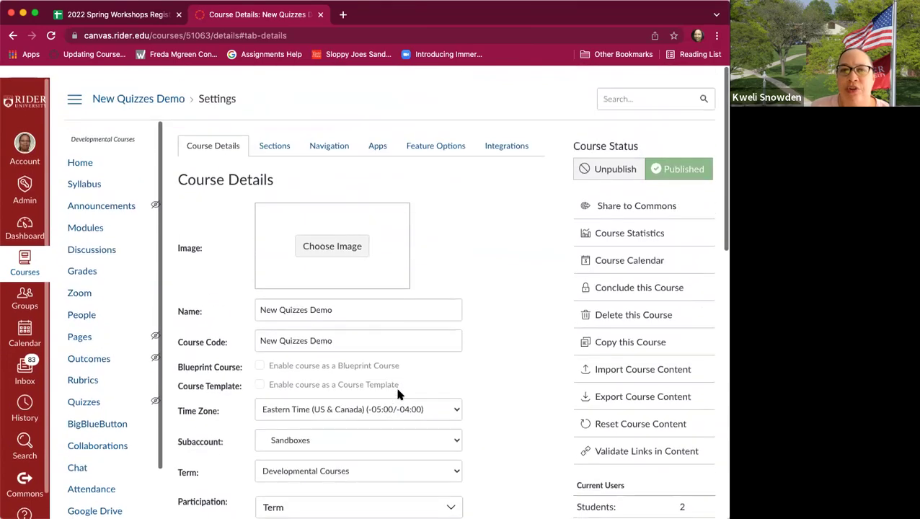
{"action": "scroll", "coordinate": [401, 394], "scroll_direction": "down", "scroll_amount": 1}
{"action": "scroll", "coordinate": [400, 392], "scroll_direction": "up", "scroll_amount": 1}
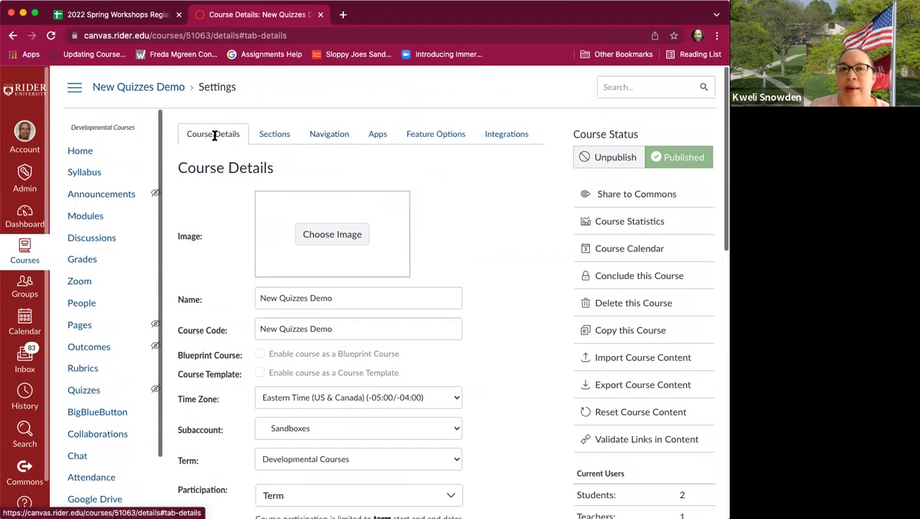
{"action": "scroll", "coordinate": [494, 229], "scroll_direction": "down", "scroll_amount": 4}
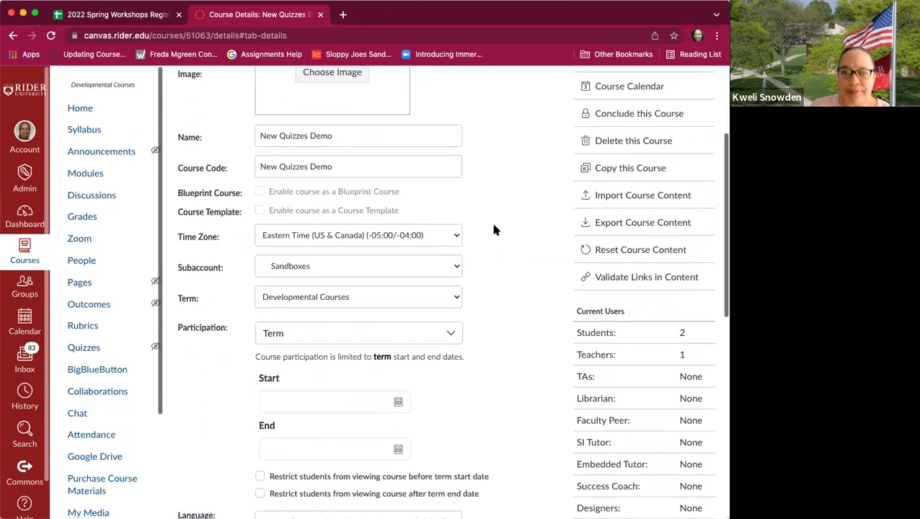
{"action": "scroll", "coordinate": [494, 229], "scroll_direction": "up", "scroll_amount": 2}
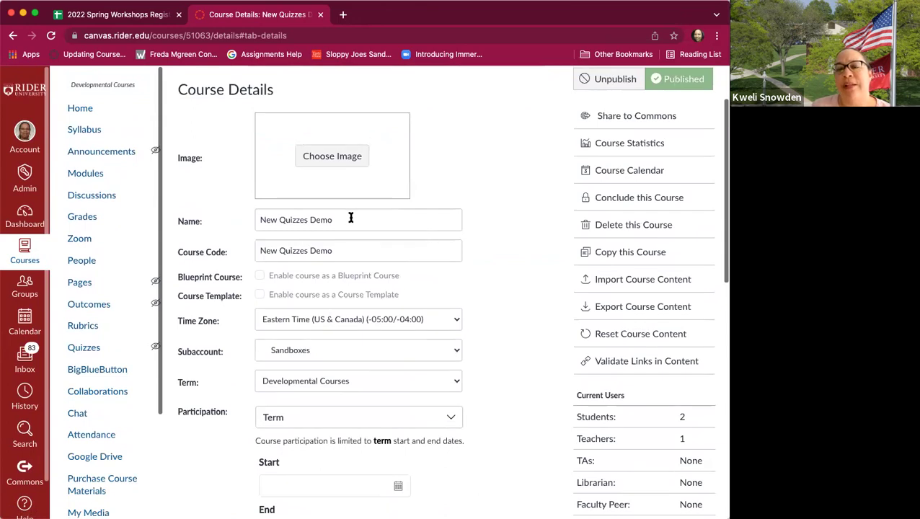
{"action": "left_click_drag", "start_coordinate": [346, 219], "coordinate": [241, 217]}
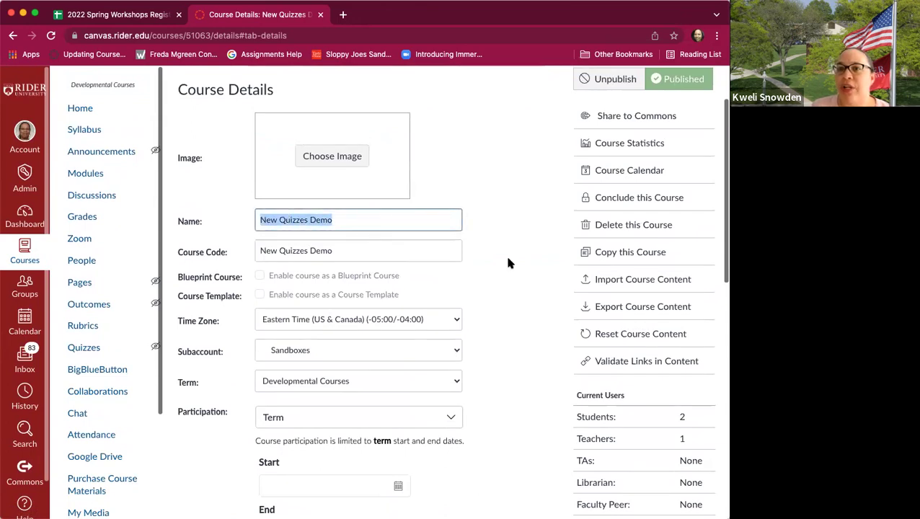
{"action": "scroll", "coordinate": [481, 267], "scroll_direction": "down", "scroll_amount": 2}
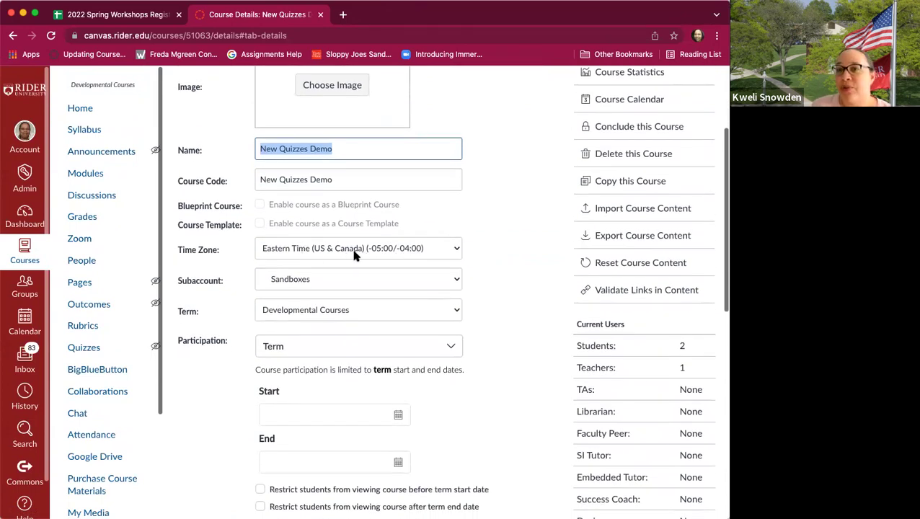
{"action": "scroll", "coordinate": [356, 253], "scroll_direction": "down", "scroll_amount": 3}
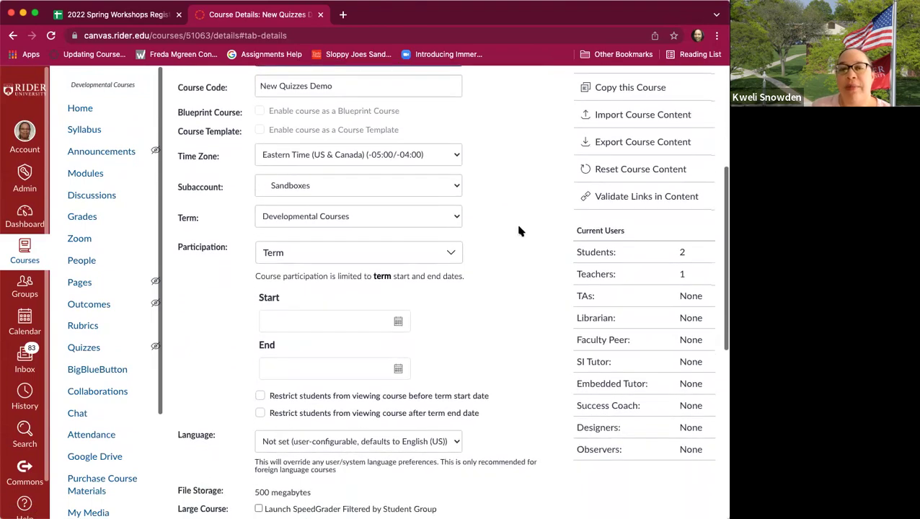
{"action": "scroll", "coordinate": [519, 231], "scroll_direction": "down", "scroll_amount": 10}
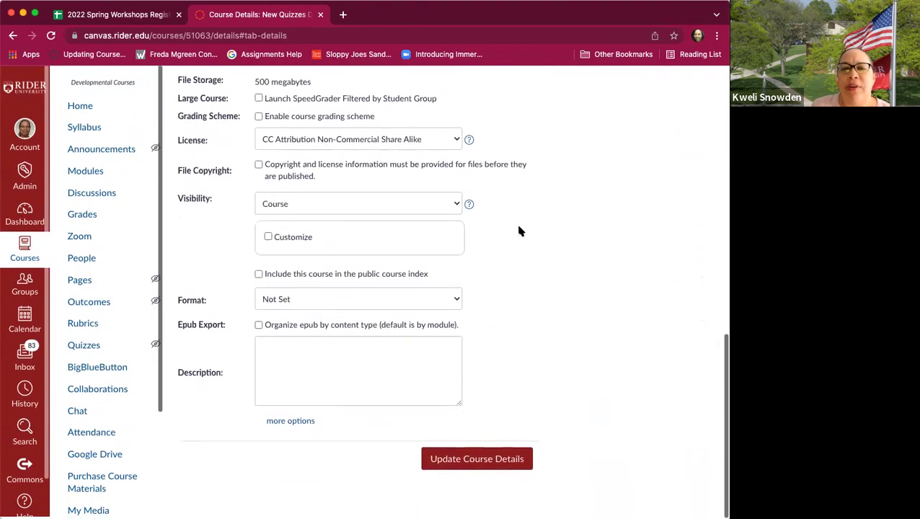
Step: Among the additional course options, stop students from editing or deleting their own discussion posts, and update the course details
{"action": "left_click", "coordinate": [290, 421]}
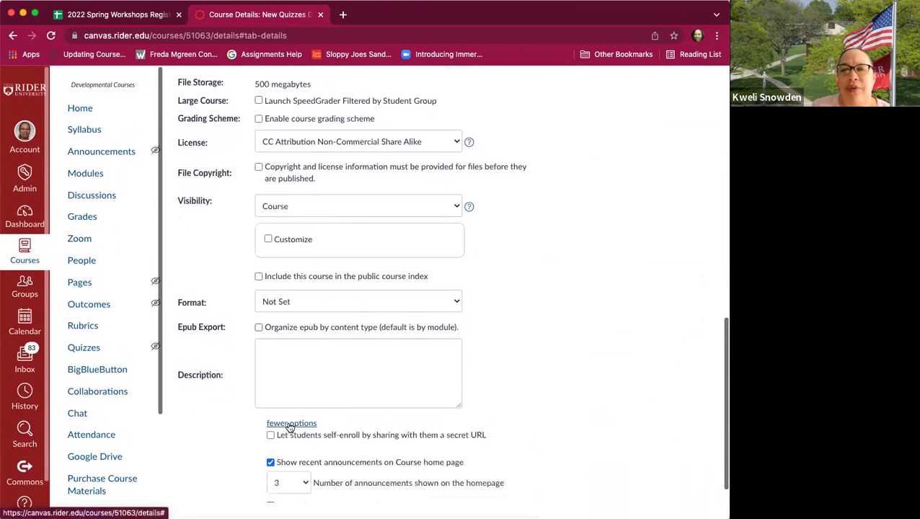
{"action": "scroll", "coordinate": [629, 441], "scroll_direction": "down", "scroll_amount": 5}
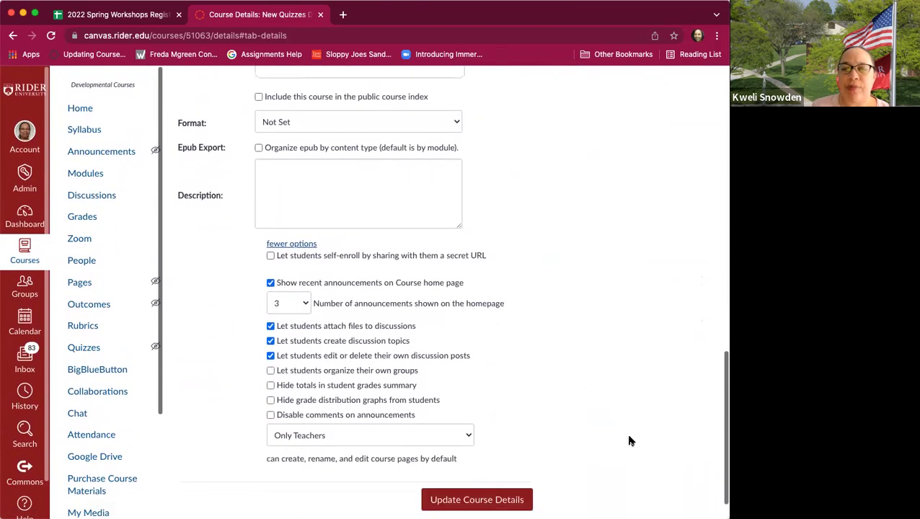
{"action": "scroll", "coordinate": [629, 441], "scroll_direction": "down", "scroll_amount": 2}
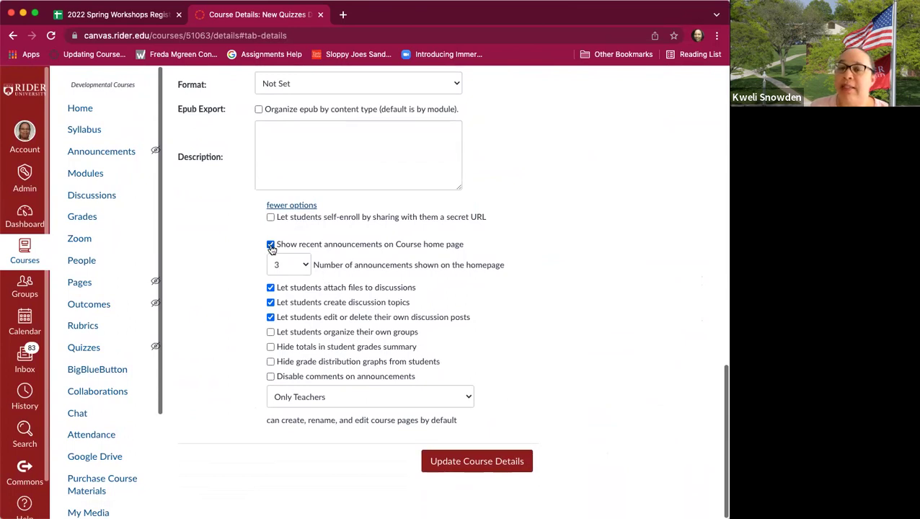
{"action": "left_click", "coordinate": [306, 266]}
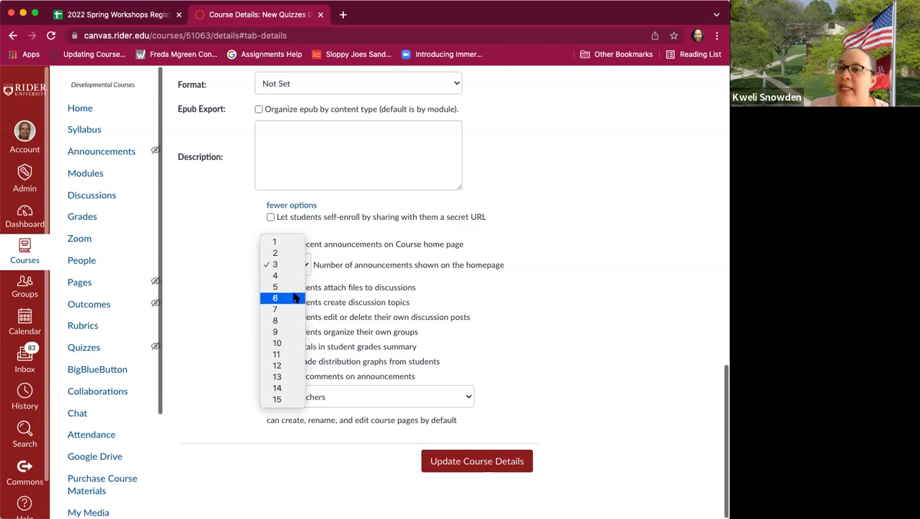
{"action": "left_click", "coordinate": [519, 279]}
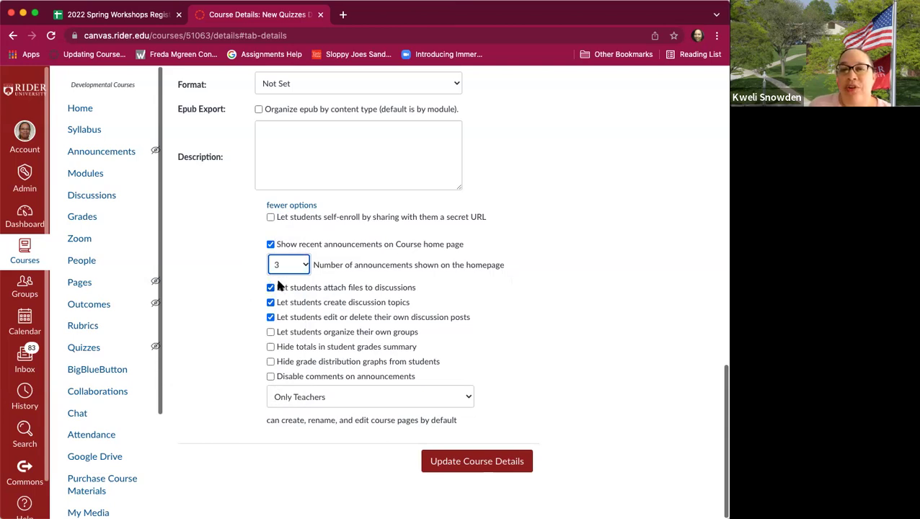
{"action": "left_click", "coordinate": [271, 318]}
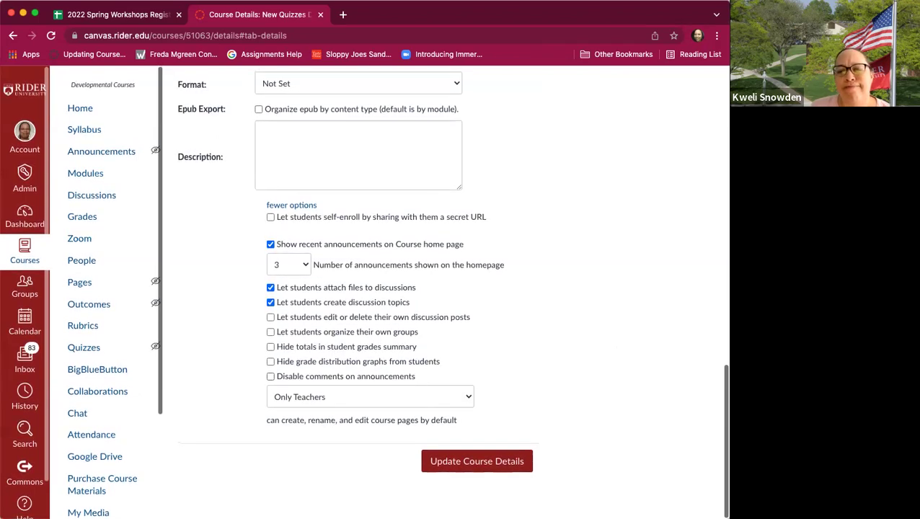
{"action": "left_click", "coordinate": [484, 465]}
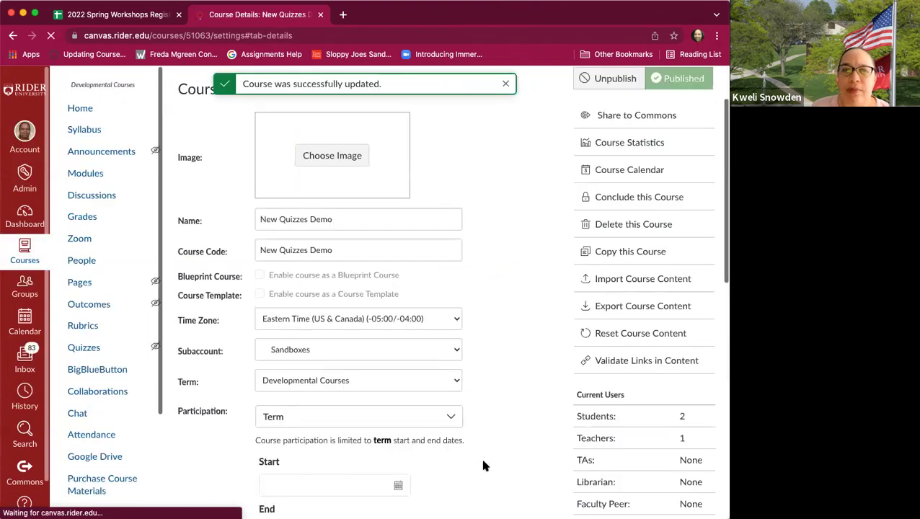
Step: Return to the course home page, try Course Modules as its displayed content, and save it with Syllabus selected instead
{"action": "scroll", "coordinate": [129, 476], "scroll_direction": "down", "scroll_amount": 3}
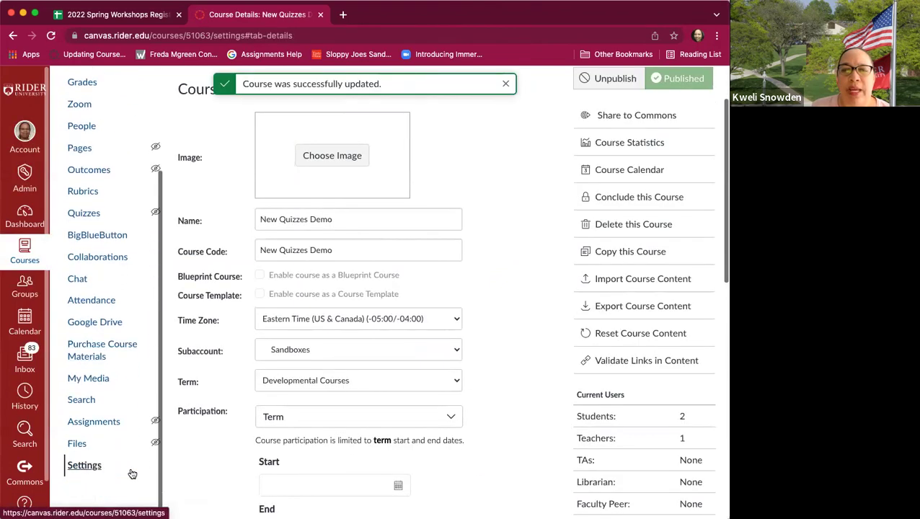
{"action": "left_click", "coordinate": [84, 467]}
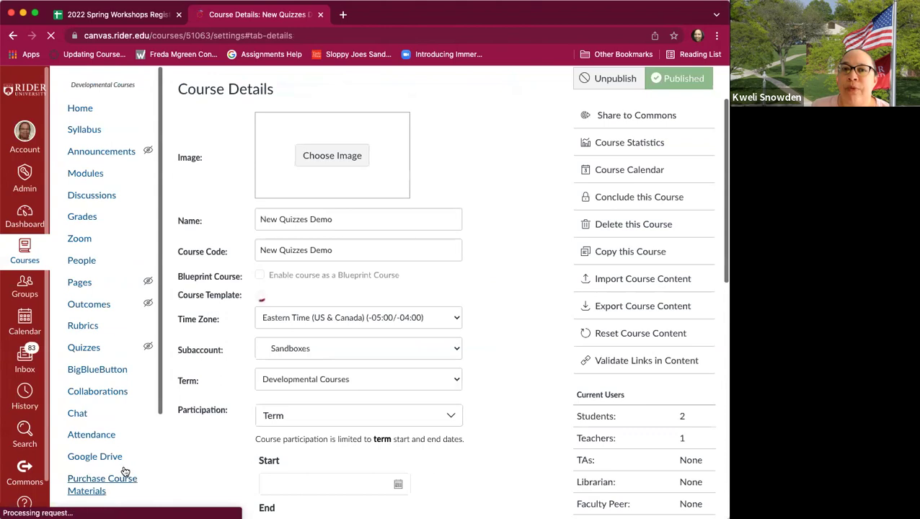
{"action": "left_click", "coordinate": [83, 110]}
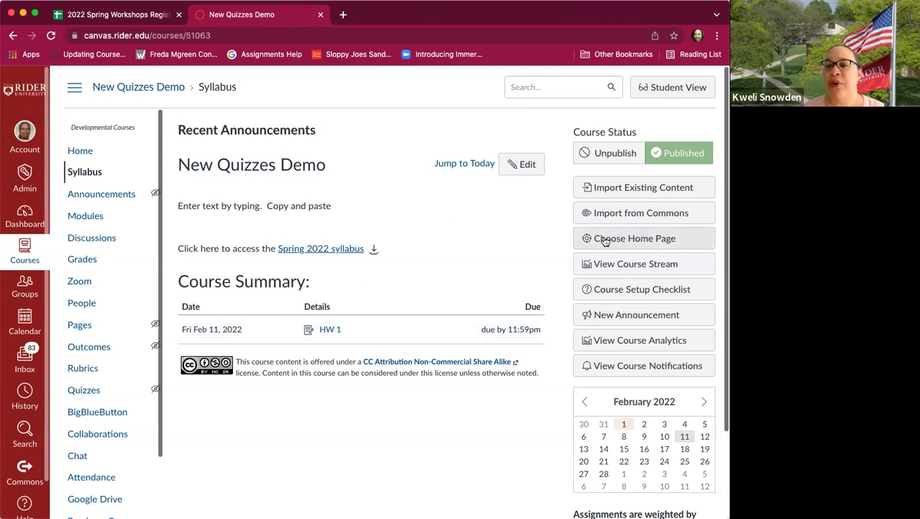
{"action": "left_click", "coordinate": [666, 241]}
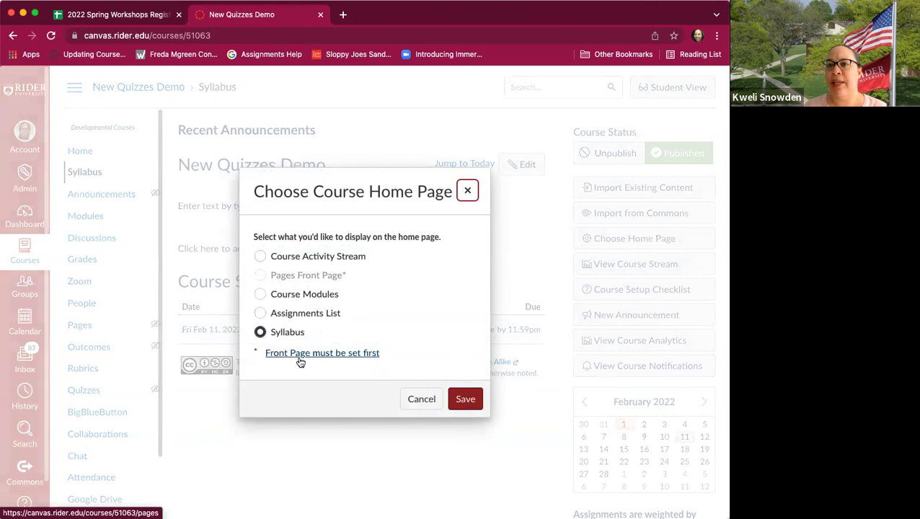
{"action": "left_click", "coordinate": [260, 294]}
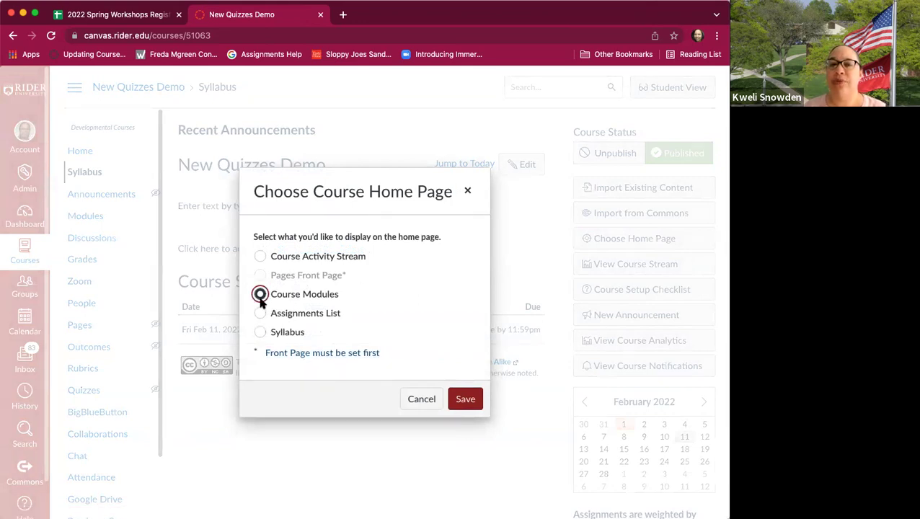
{"action": "left_click", "coordinate": [259, 332]}
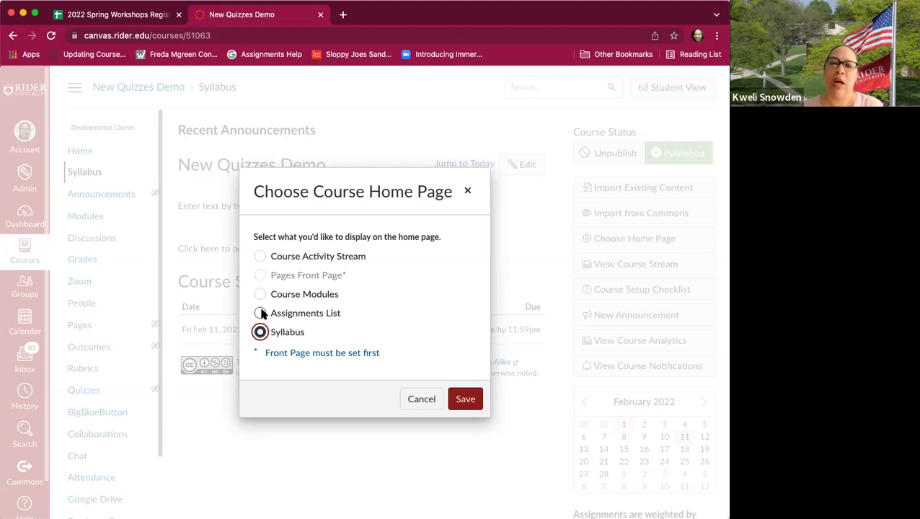
{"action": "left_click", "coordinate": [473, 403]}
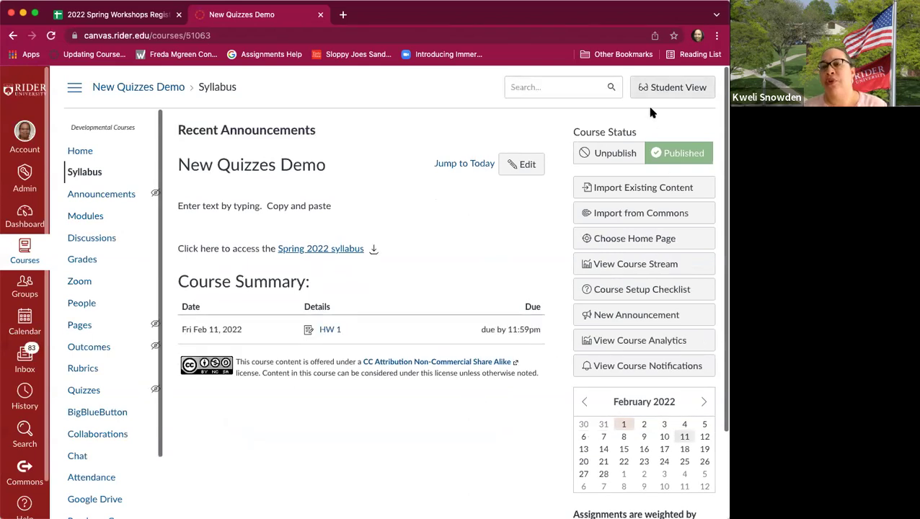
Step: View the course home page and its navigation as a student, and leave Student View again
{"action": "left_click", "coordinate": [694, 88]}
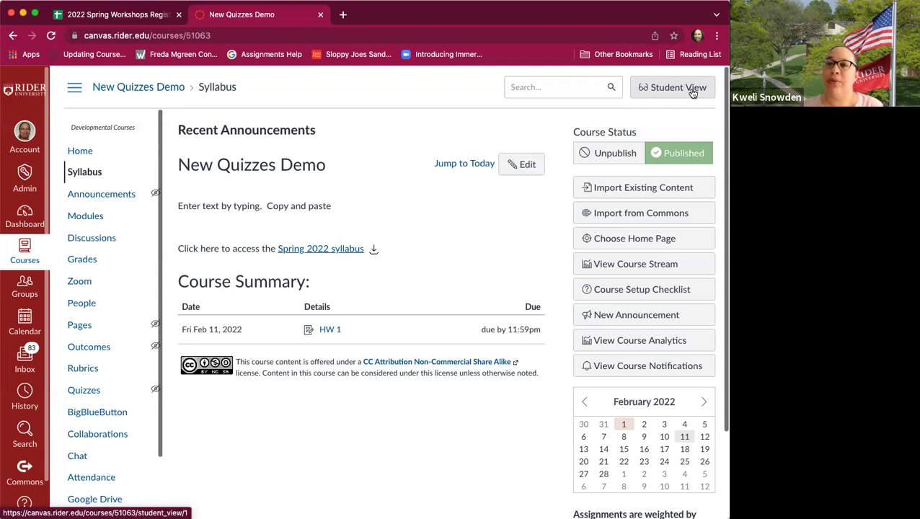
{"action": "left_click", "coordinate": [667, 92]}
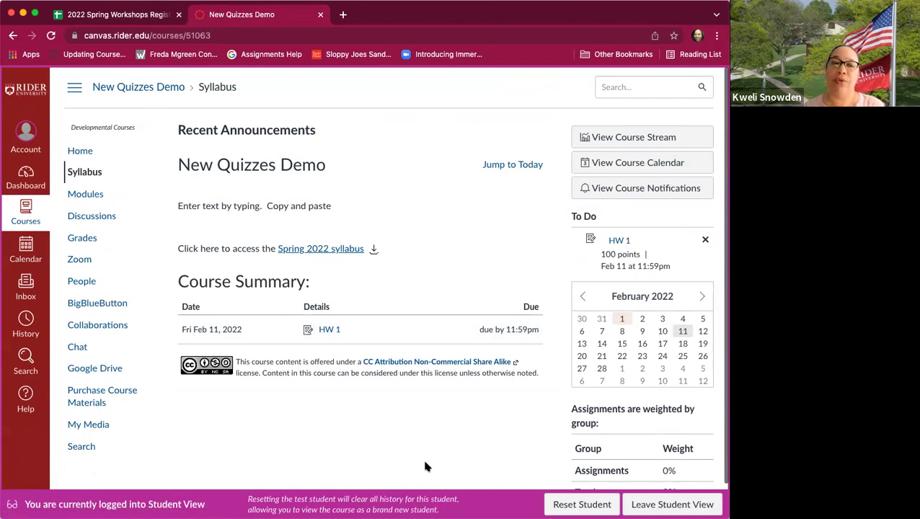
{"action": "scroll", "coordinate": [118, 371], "scroll_direction": "down", "scroll_amount": 1}
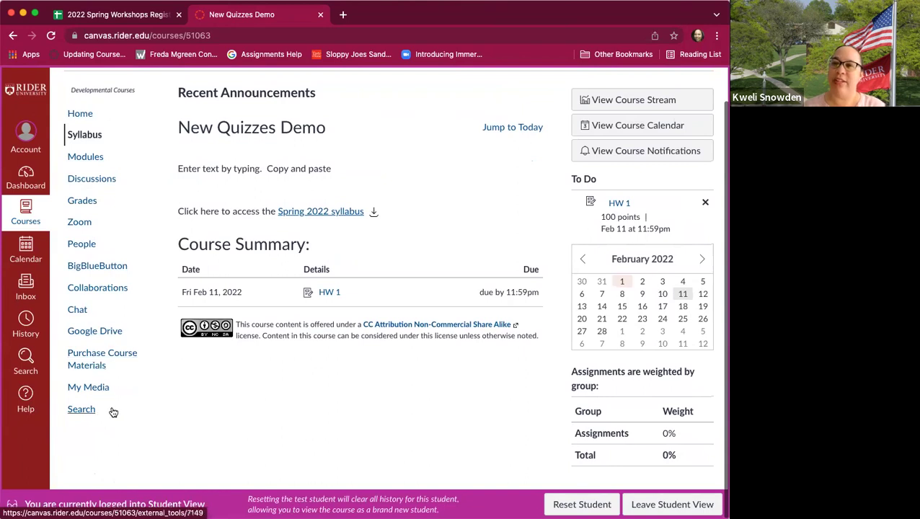
{"action": "scroll", "coordinate": [110, 405], "scroll_direction": "up", "scroll_amount": 1}
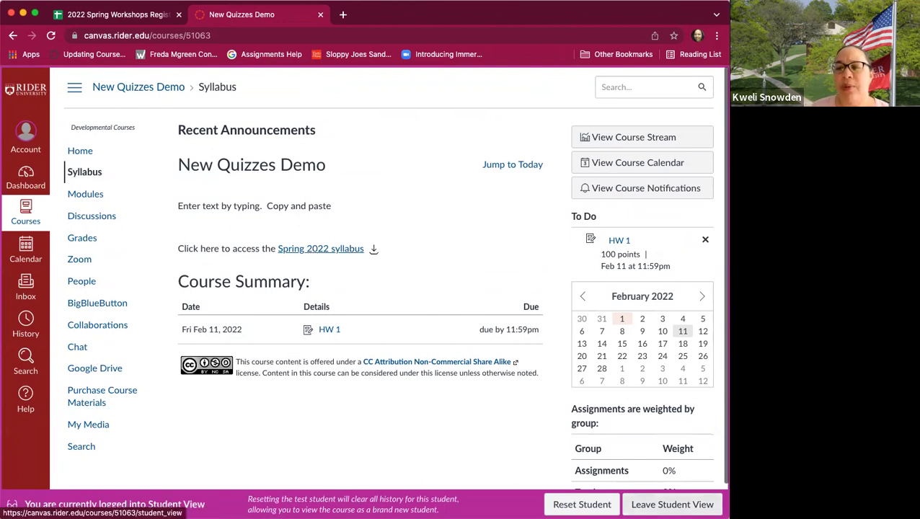
{"action": "left_click", "coordinate": [672, 504]}
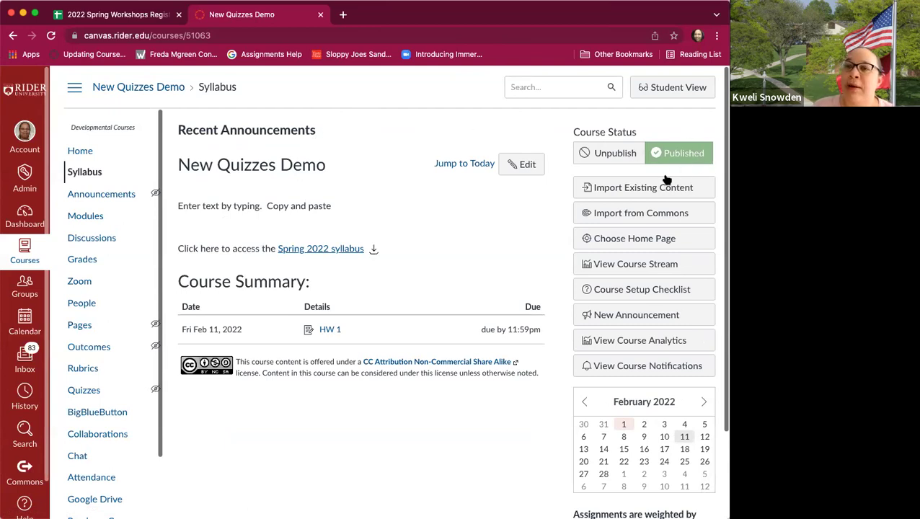
Step: Unpublish the course and publish it again
{"action": "left_click_drag", "start_coordinate": [641, 134], "coordinate": [558, 179]}
{"action": "left_click", "coordinate": [556, 182]}
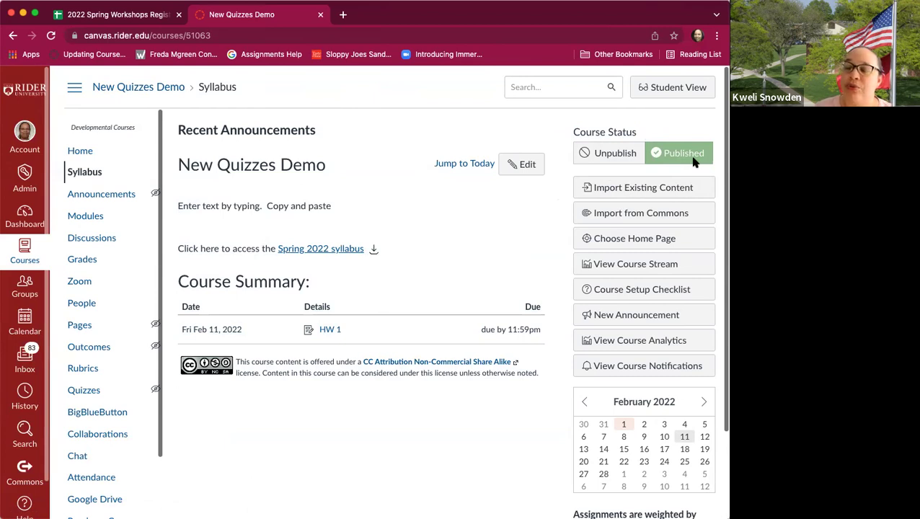
{"action": "left_click", "coordinate": [612, 161]}
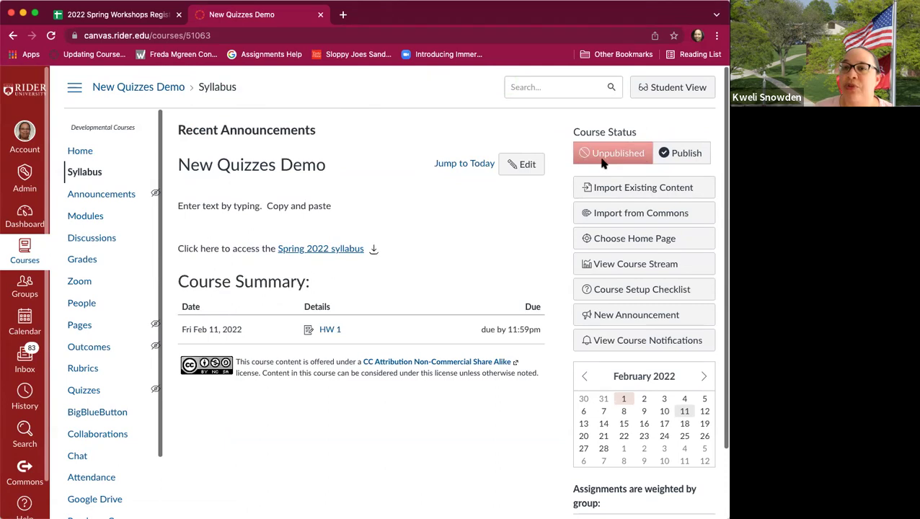
{"action": "left_click", "coordinate": [697, 156]}
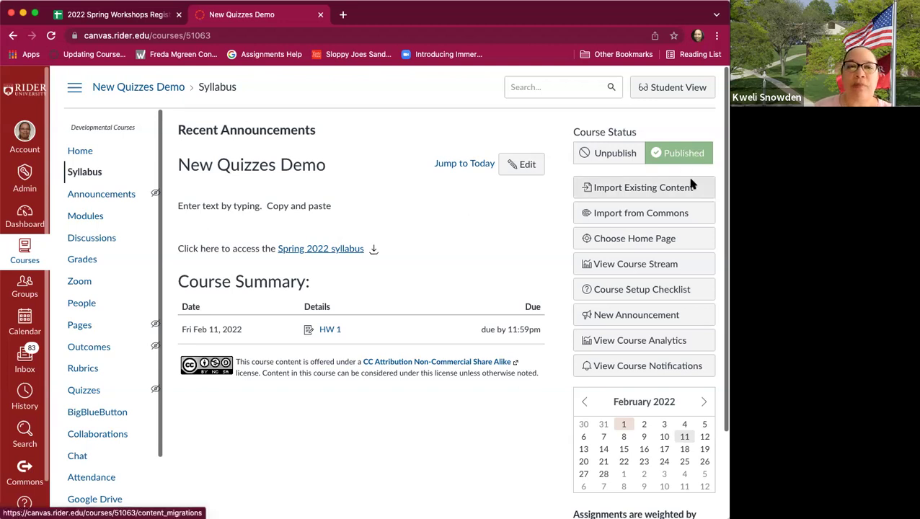
Step: Examine the course's Collaborations page and try to start a new collaboration
{"action": "left_click", "coordinate": [100, 435]}
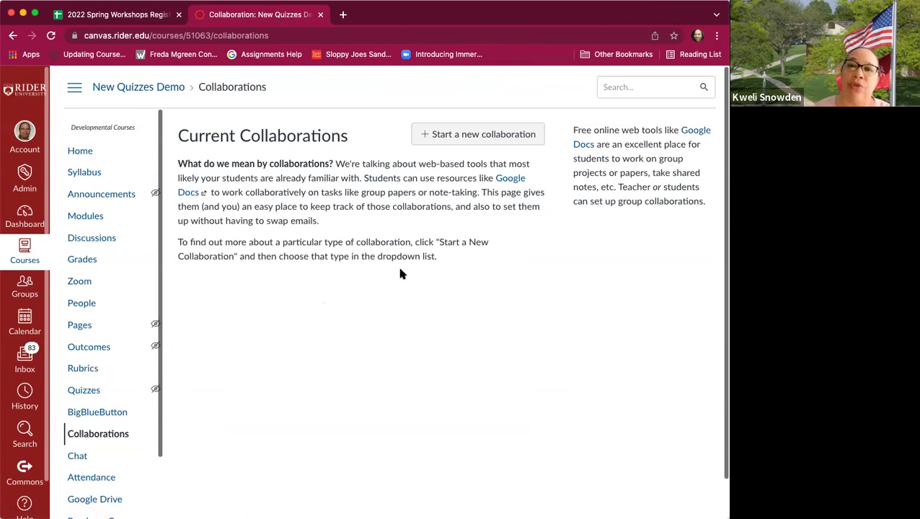
{"action": "left_click", "coordinate": [452, 133]}
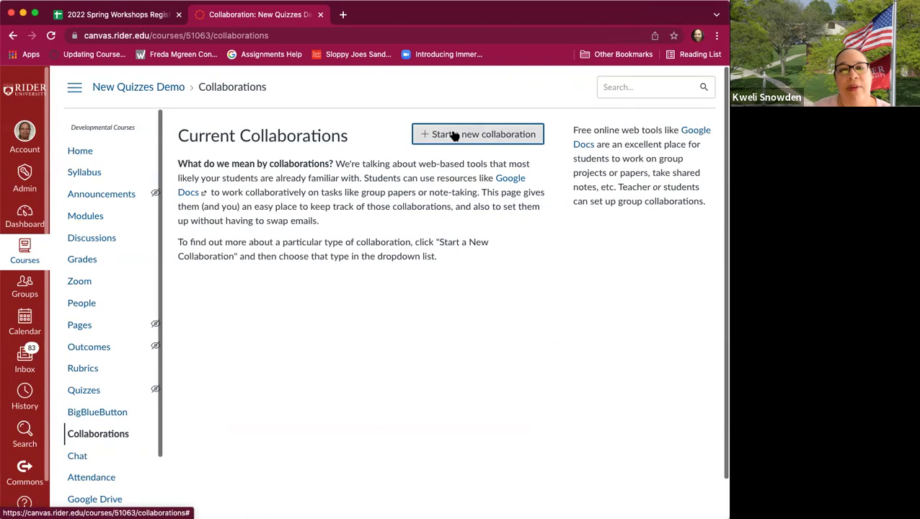
{"action": "scroll", "coordinate": [520, 251], "scroll_direction": "down", "scroll_amount": 2}
{"action": "scroll", "coordinate": [520, 251], "scroll_direction": "up", "scroll_amount": 2}
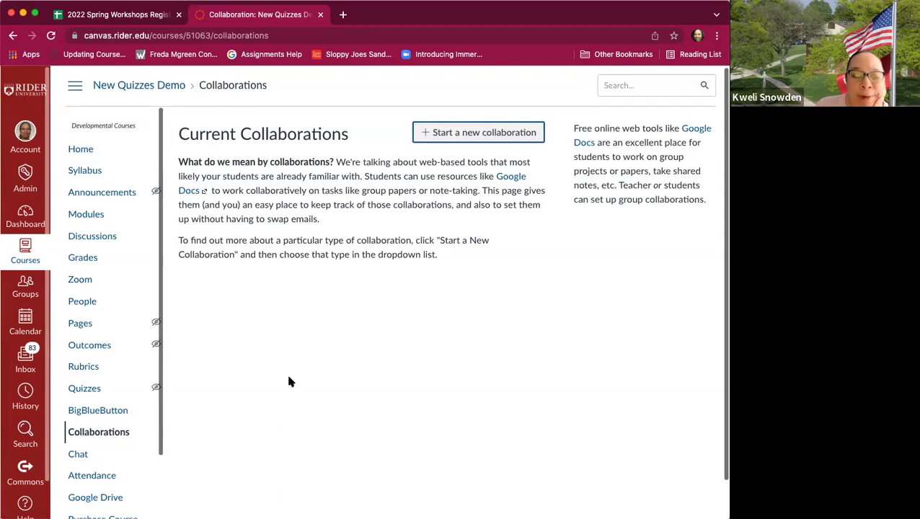
Step: Create a new course announcement titled "Class Canceled" with the message "Reminder that today is snow day"
{"action": "scroll", "coordinate": [289, 380], "scroll_direction": "down", "scroll_amount": 1}
{"action": "left_click", "coordinate": [98, 179]}
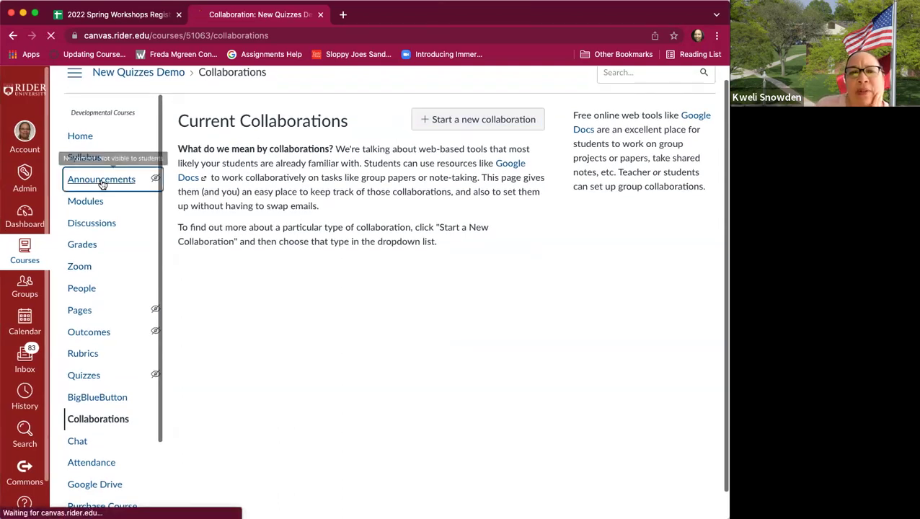
{"action": "left_click", "coordinate": [103, 186]}
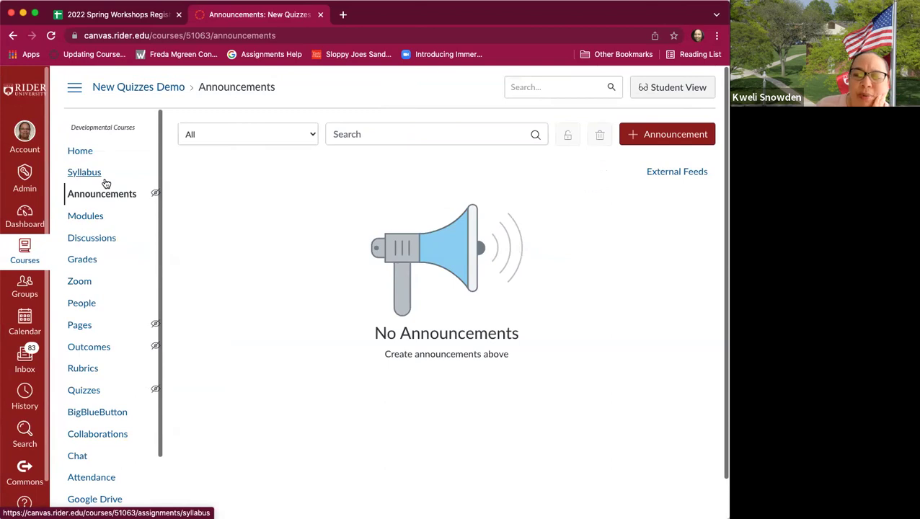
{"action": "left_click", "coordinate": [652, 139]}
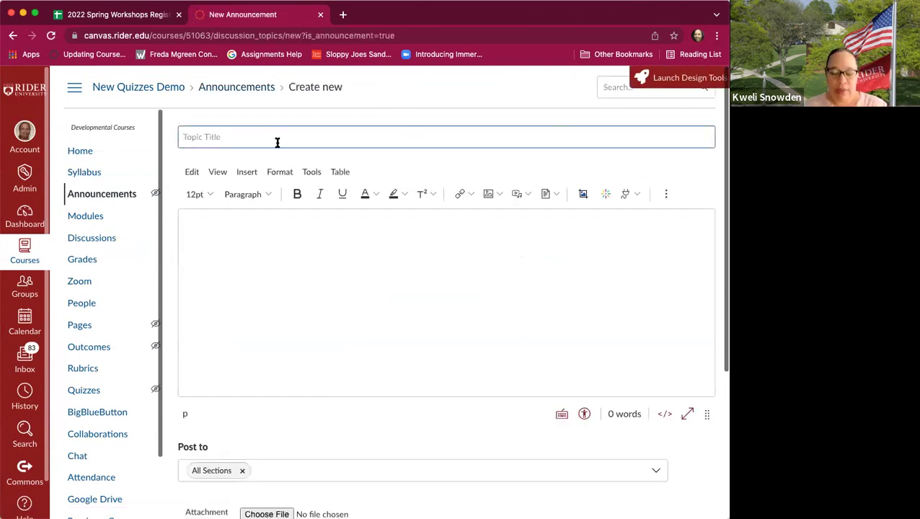
{"action": "type", "text": "Class Canceled"}
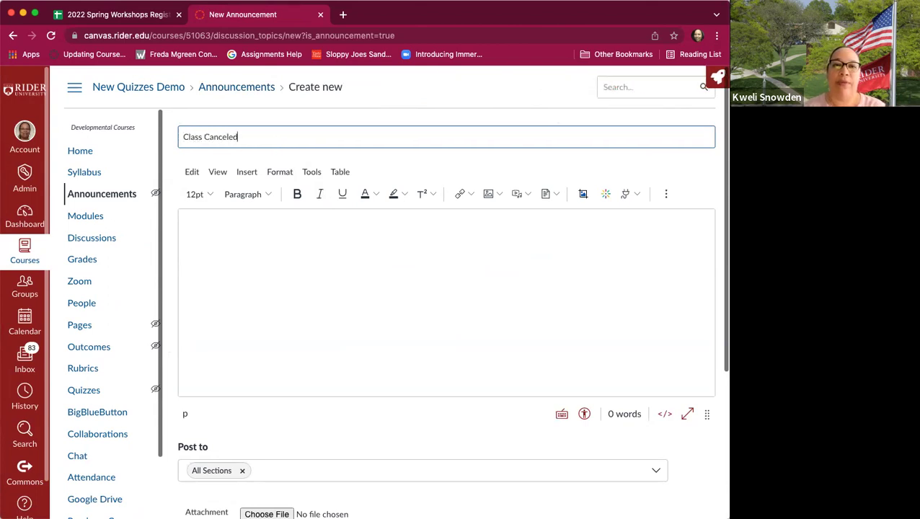
{"action": "left_click", "coordinate": [261, 253]}
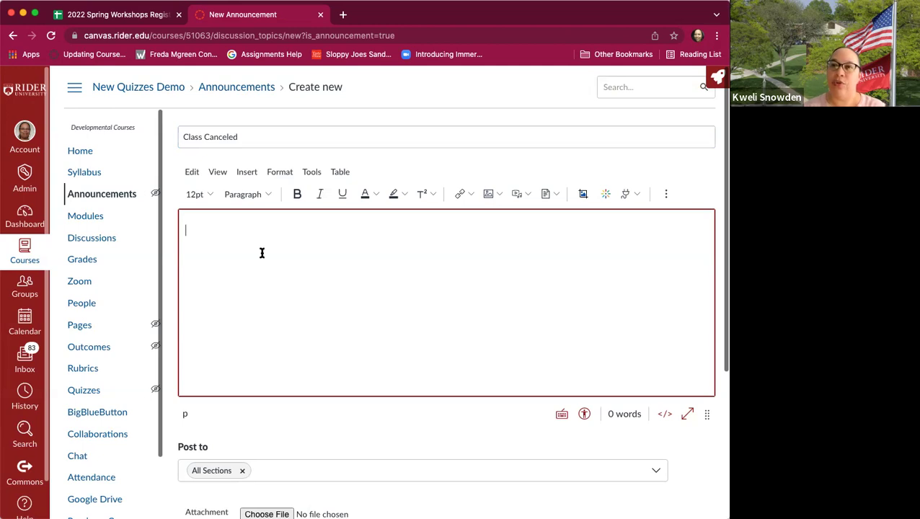
{"action": "type", "text": "Reminder that today is snow day"}
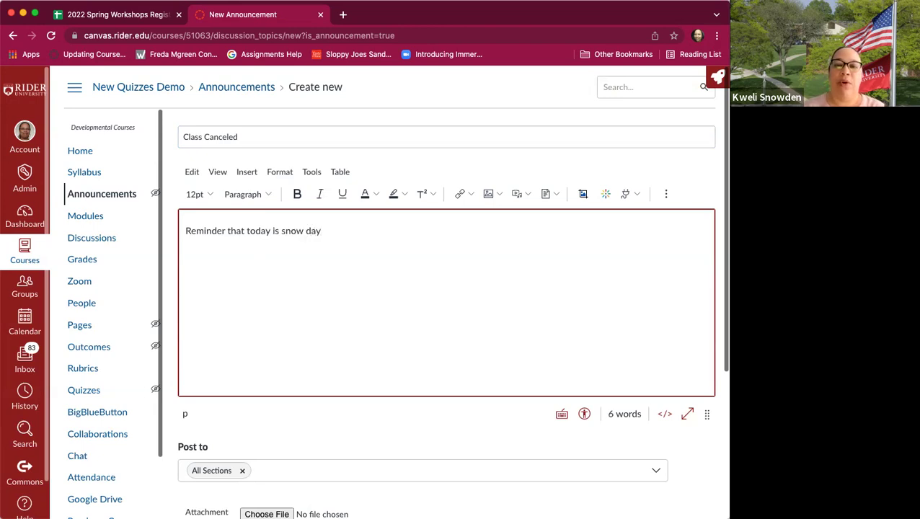
Step: Delay the posting of the announcement until Feb 11, 2022
{"action": "scroll", "coordinate": [376, 351], "scroll_direction": "down", "scroll_amount": 5}
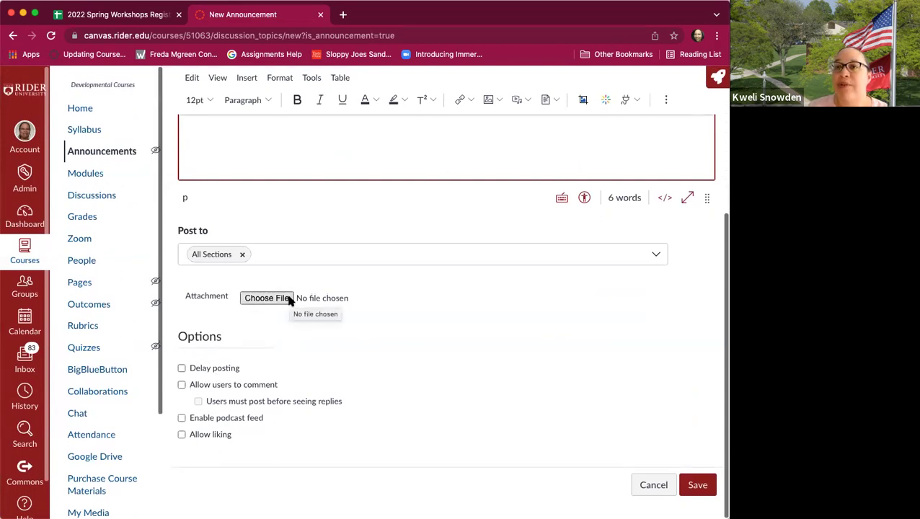
{"action": "scroll", "coordinate": [289, 299], "scroll_direction": "up", "scroll_amount": 1}
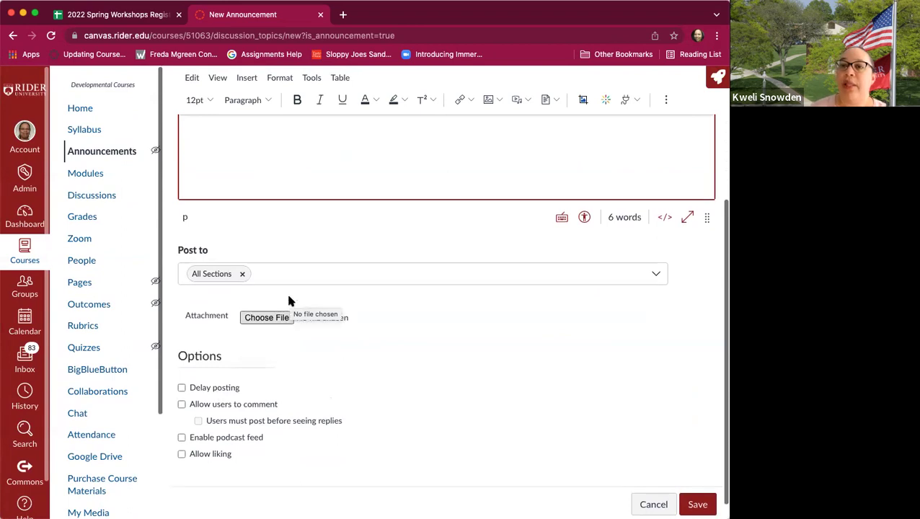
{"action": "scroll", "coordinate": [291, 341], "scroll_direction": "down", "scroll_amount": 1}
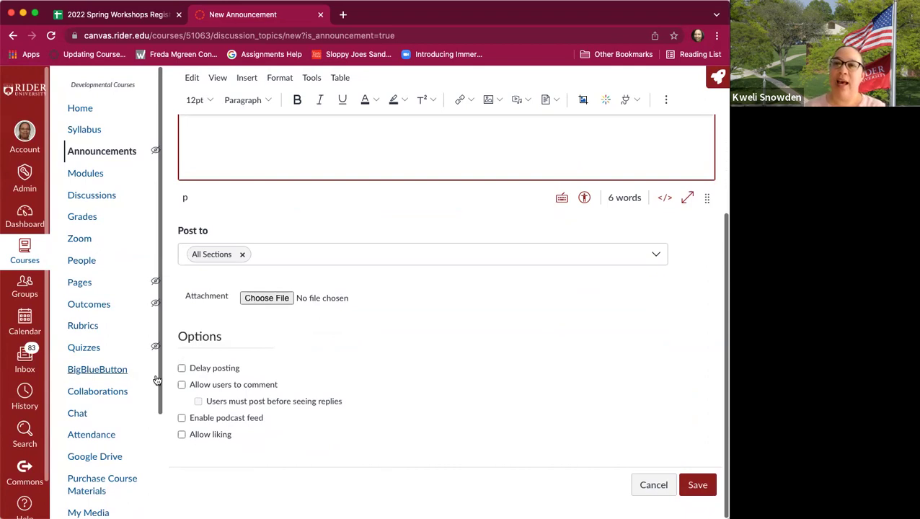
{"action": "left_click", "coordinate": [183, 368]}
{"action": "left_click", "coordinate": [331, 388]}
{"action": "left_click", "coordinate": [332, 297]}
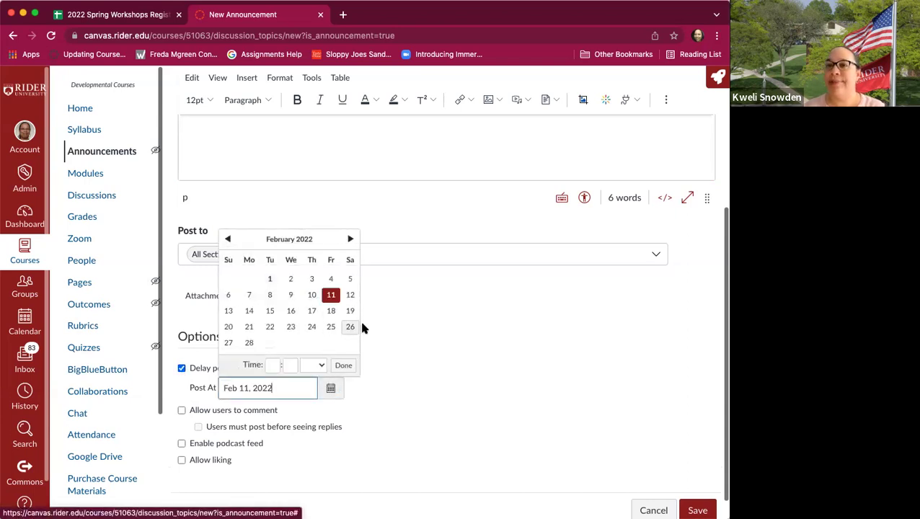
{"action": "left_click", "coordinate": [343, 366]}
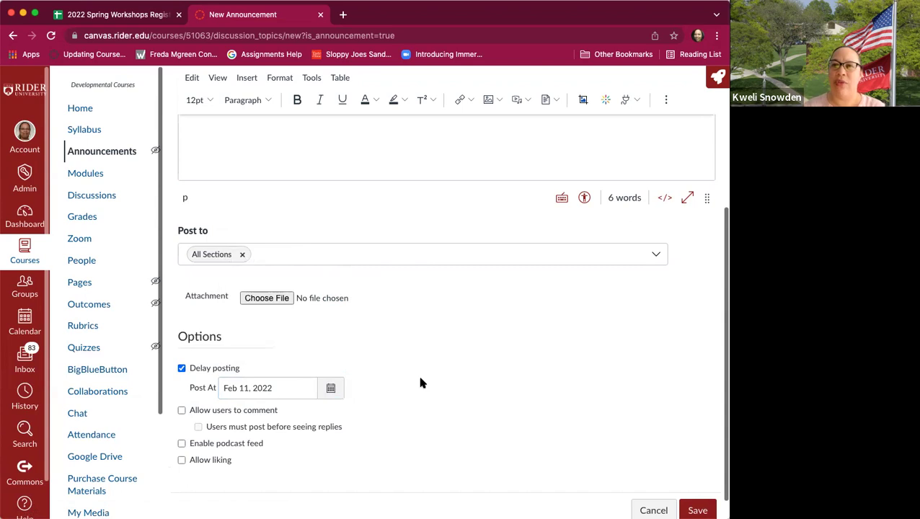
{"action": "scroll", "coordinate": [426, 376], "scroll_direction": "down", "scroll_amount": 1}
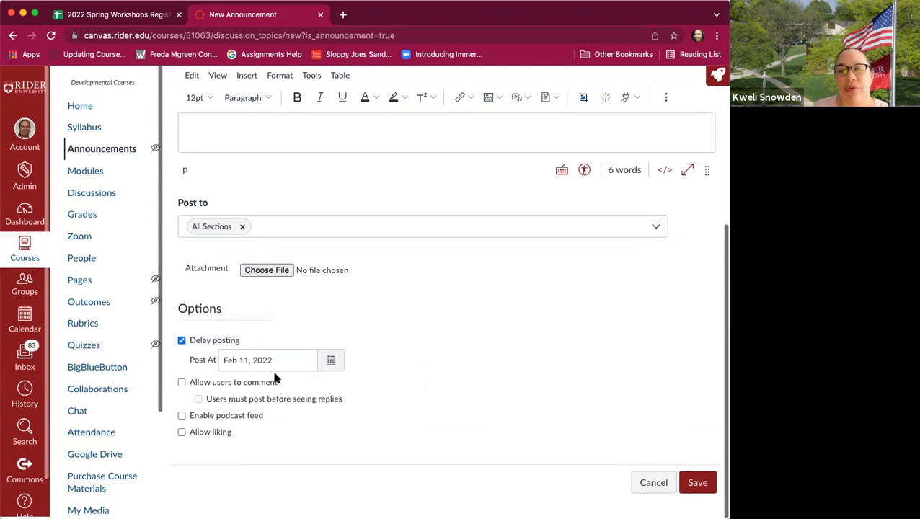
Step: Try allowing user comments, turn them back off, and save the announcement, returning to the announcements list
{"action": "left_click", "coordinate": [182, 386]}
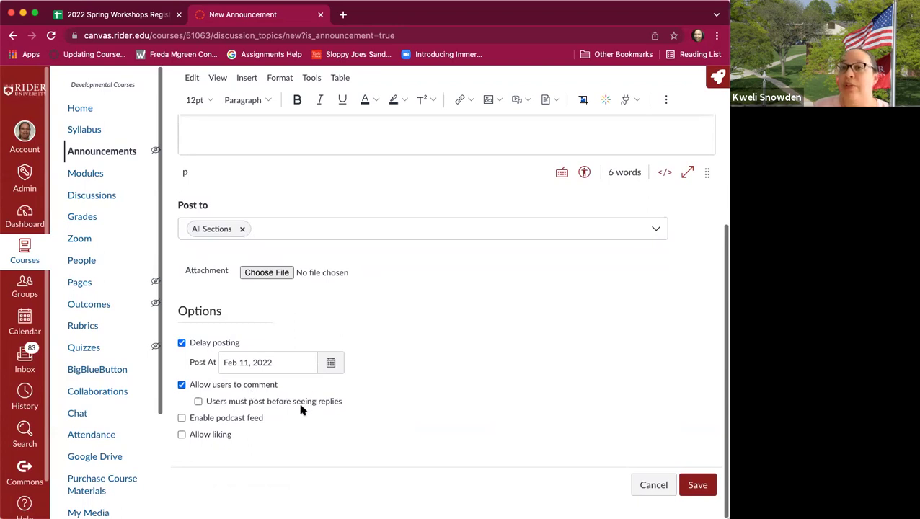
{"action": "left_click", "coordinate": [182, 384]}
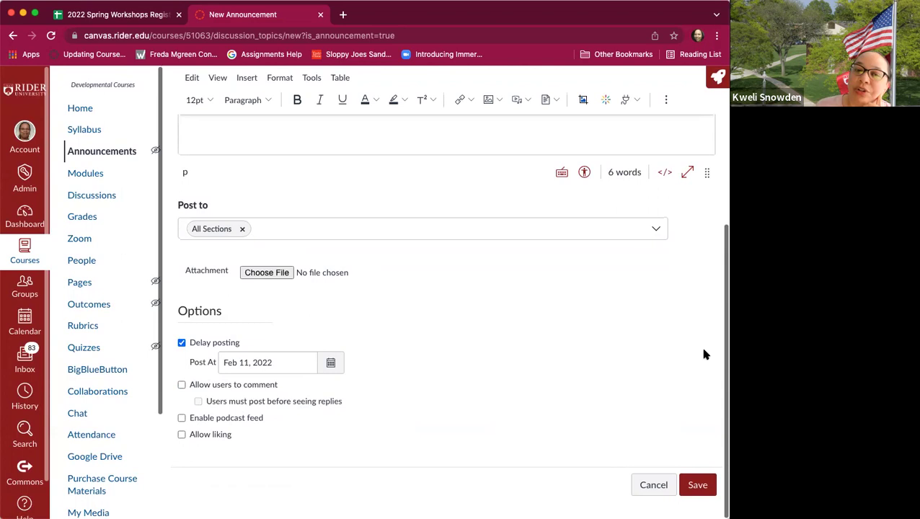
{"action": "left_click", "coordinate": [696, 487]}
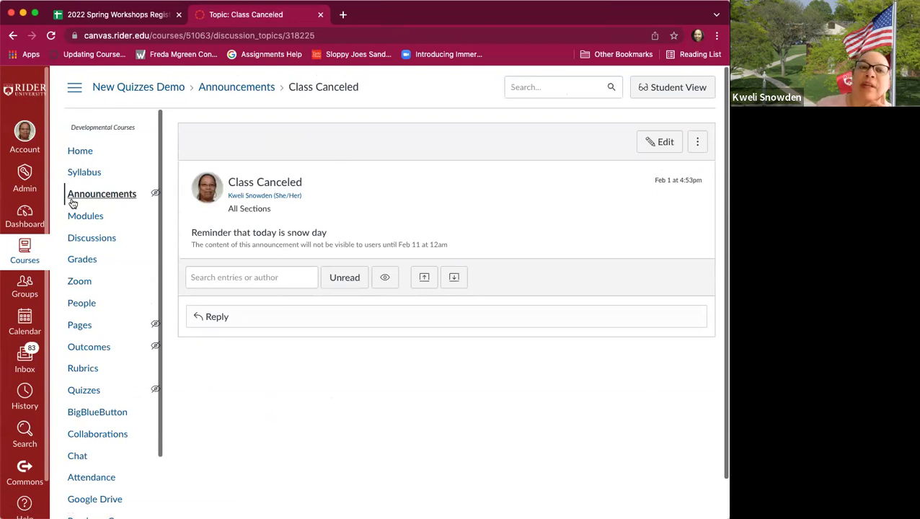
{"action": "left_click", "coordinate": [106, 196]}
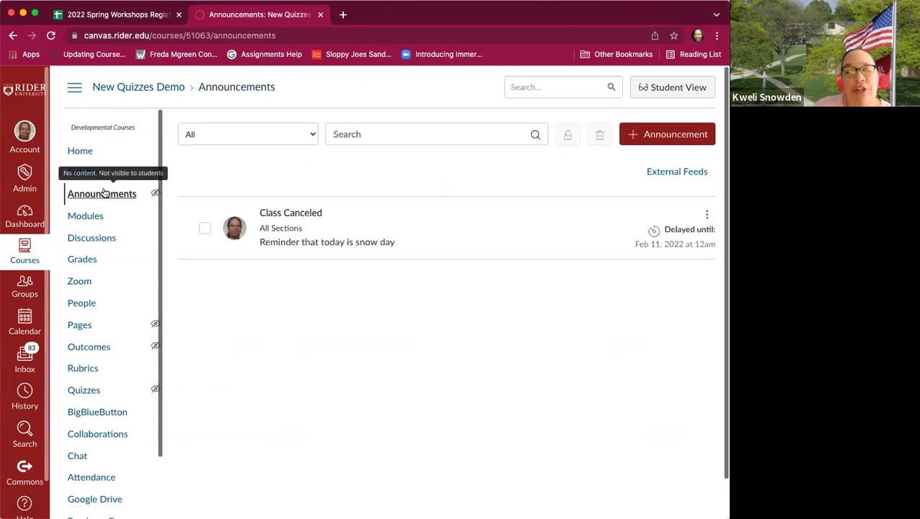
{"action": "scroll", "coordinate": [106, 195], "scroll_direction": "down", "scroll_amount": 1}
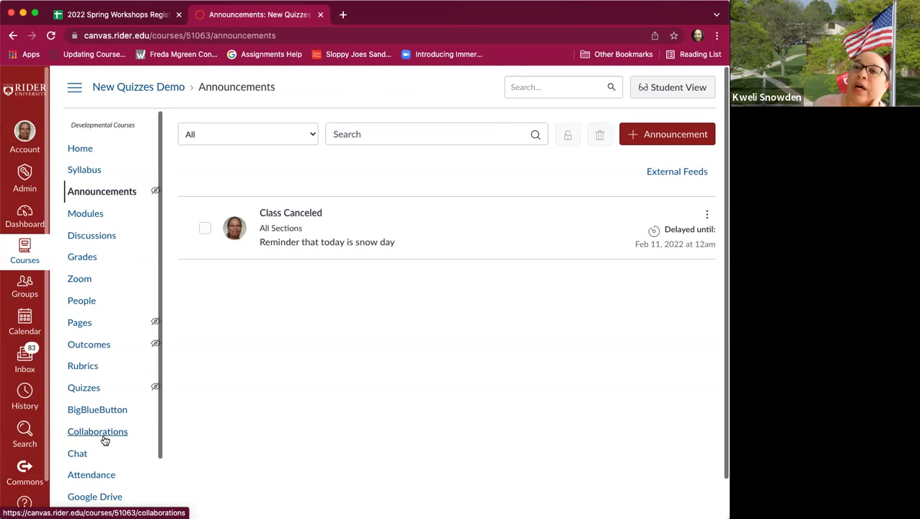
{"action": "scroll", "coordinate": [104, 440], "scroll_direction": "down", "scroll_amount": 1}
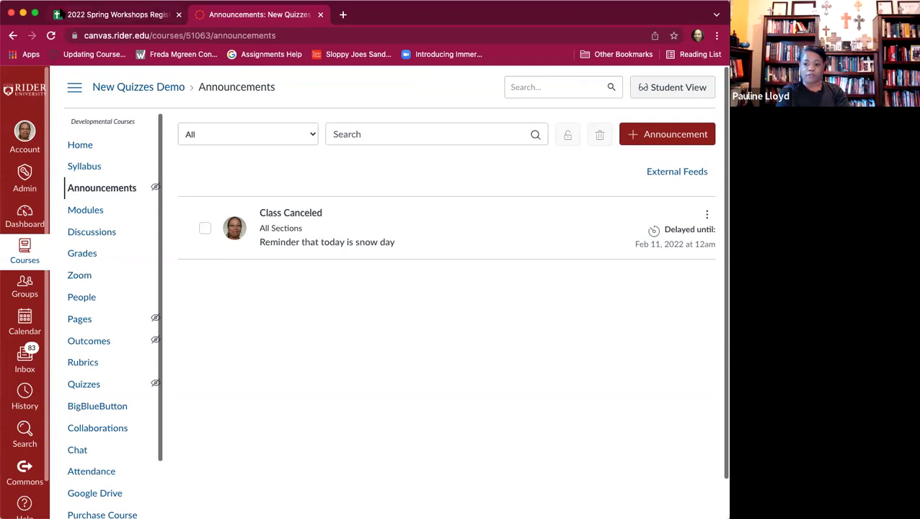
{"action": "key", "text": "ctrl+shift+Tab"}
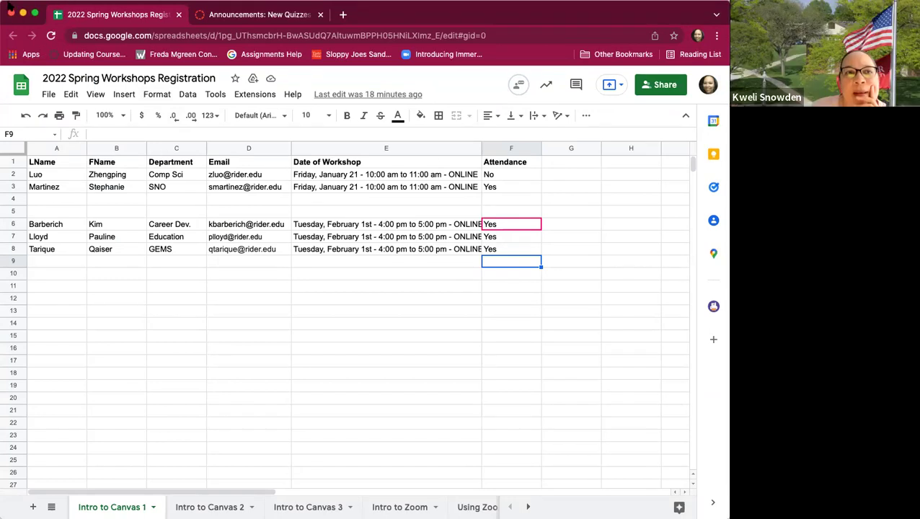
{"action": "left_click_drag", "start_coordinate": [27, 7], "coordinate": [27, 10]}
{"action": "left_click", "coordinate": [268, 21]}
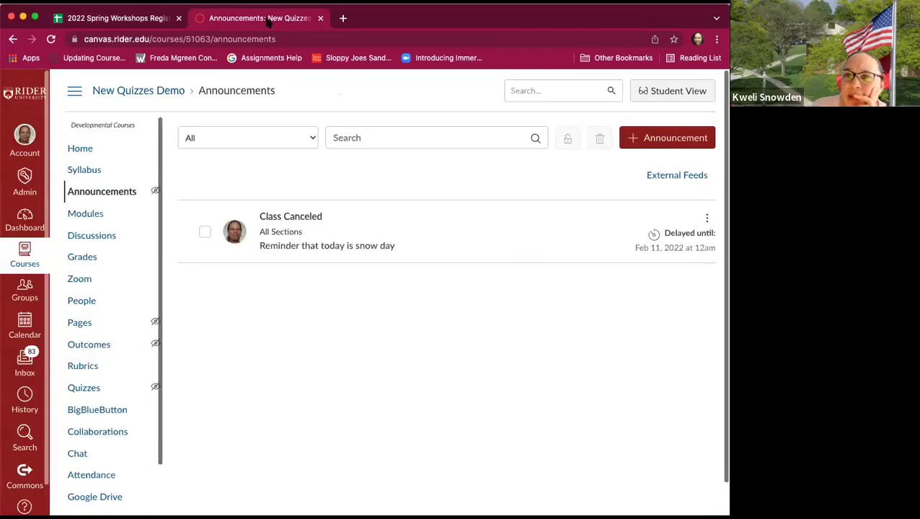